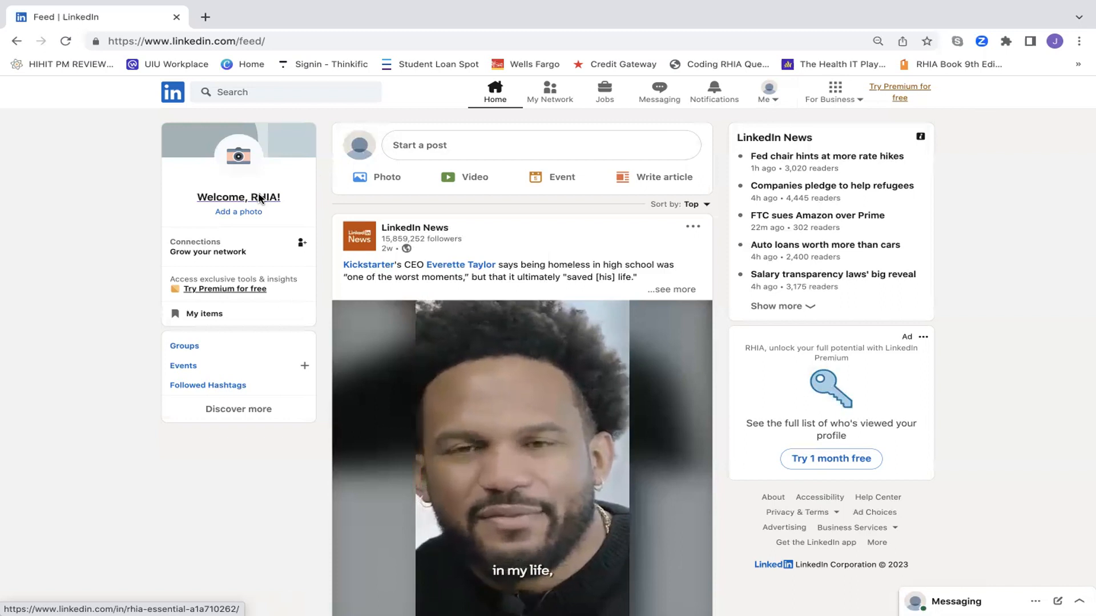
- Open the account's own profile page and set its background to the custom image My home office
{"action": "left_click", "coordinate": [259, 198]}
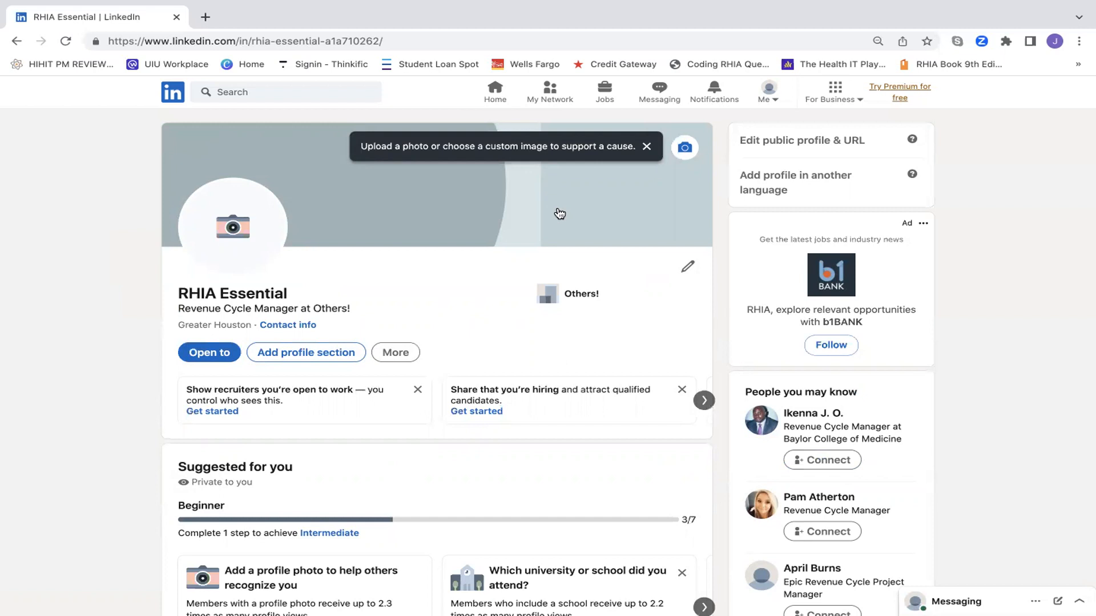
{"action": "left_click", "coordinate": [647, 147]}
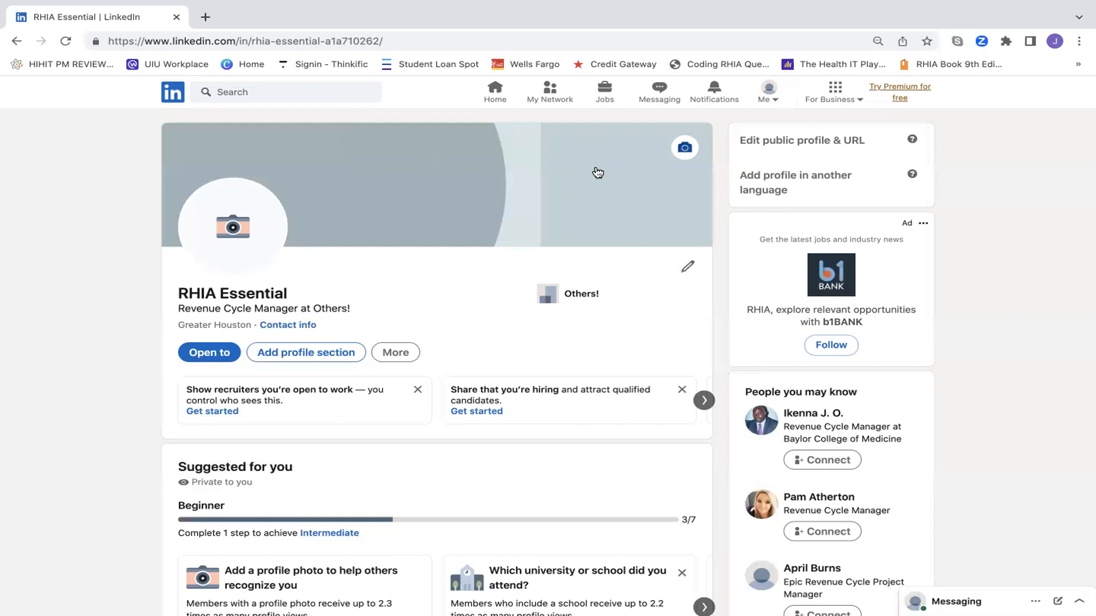
{"action": "left_click", "coordinate": [684, 151]}
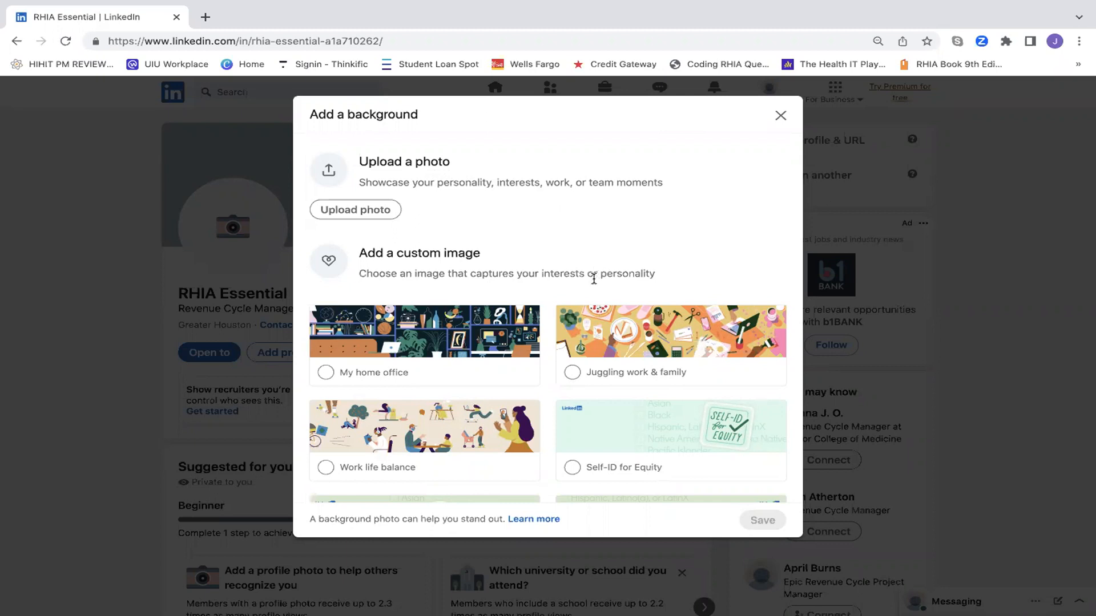
{"action": "scroll", "coordinate": [513, 335], "scroll_direction": "down", "scroll_amount": 3}
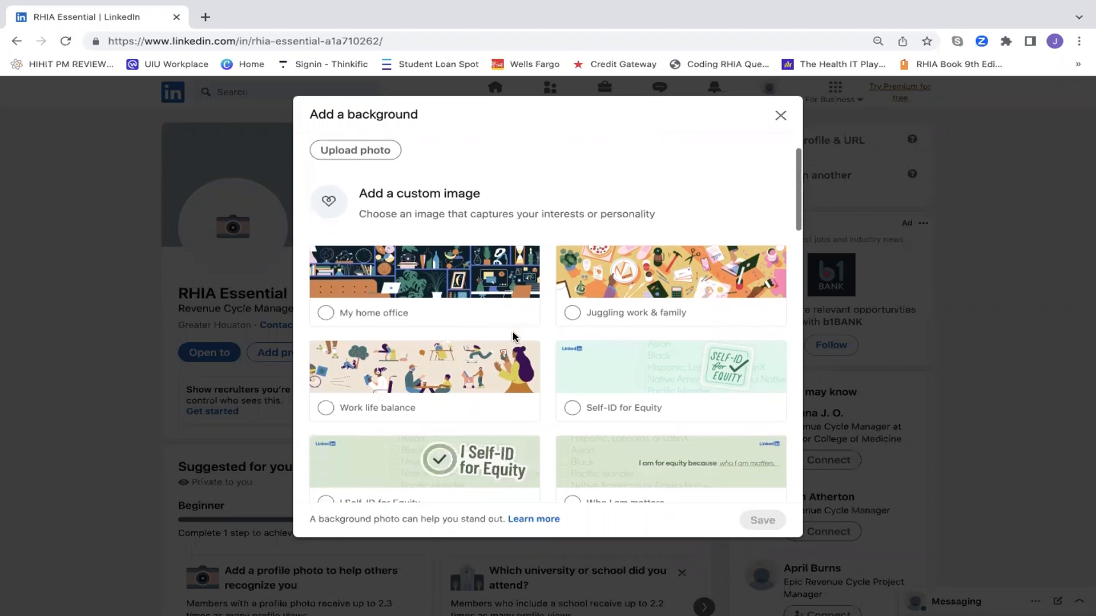
{"action": "scroll", "coordinate": [513, 336], "scroll_direction": "down", "scroll_amount": 2}
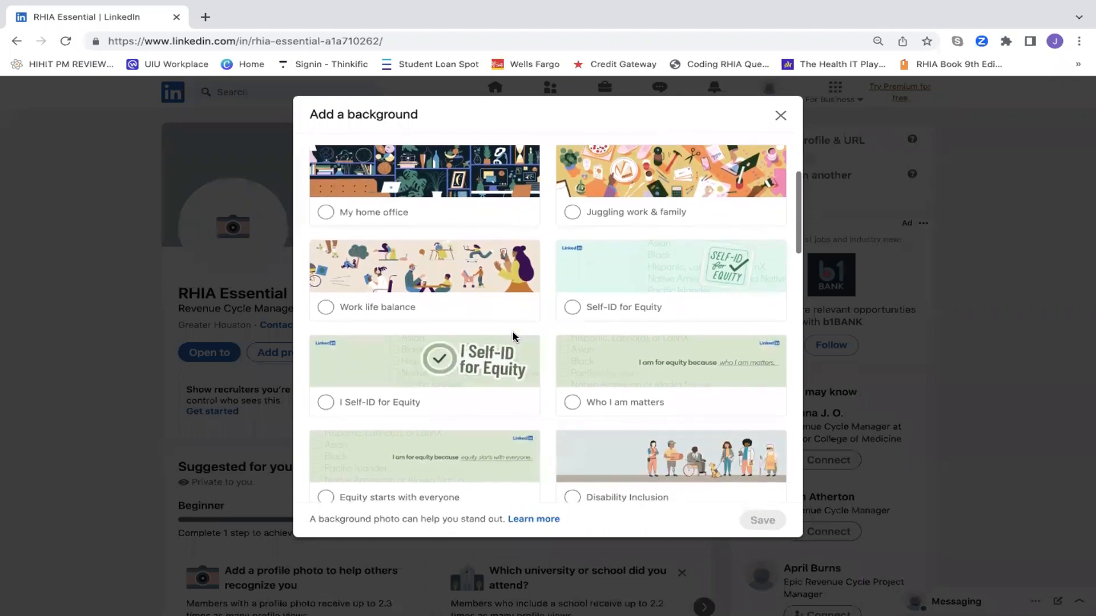
{"action": "scroll", "coordinate": [513, 337], "scroll_direction": "up", "scroll_amount": 2}
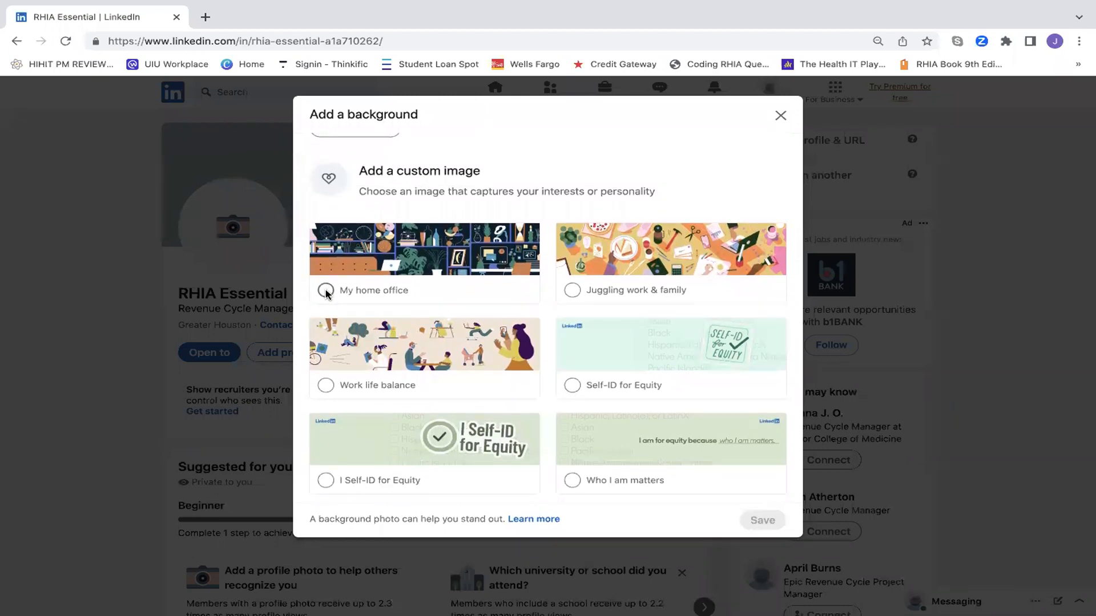
{"action": "left_click", "coordinate": [326, 292]}
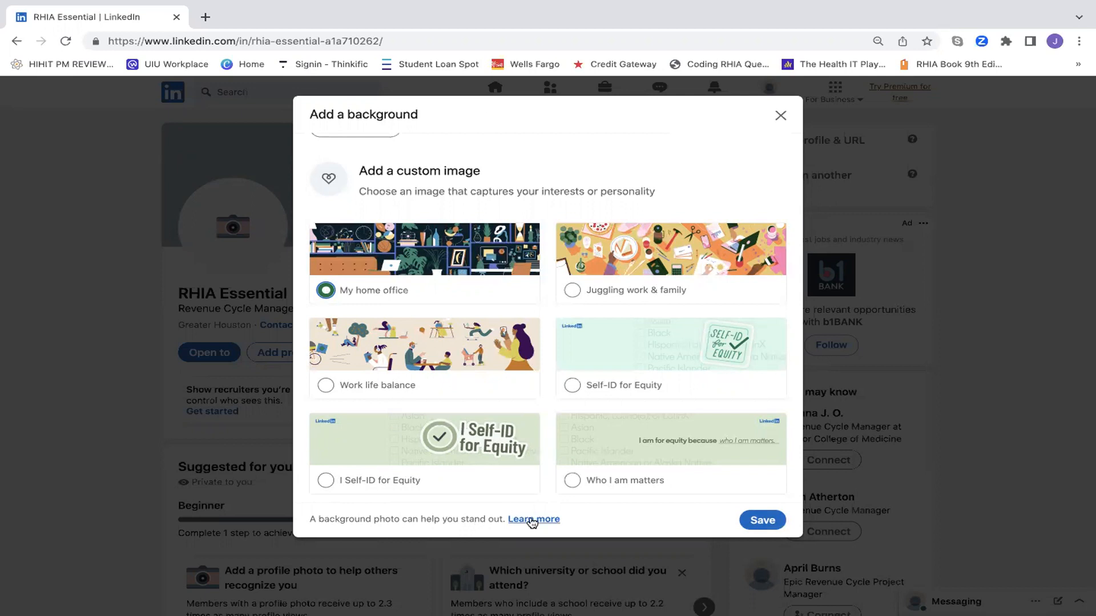
{"action": "left_click", "coordinate": [763, 521]}
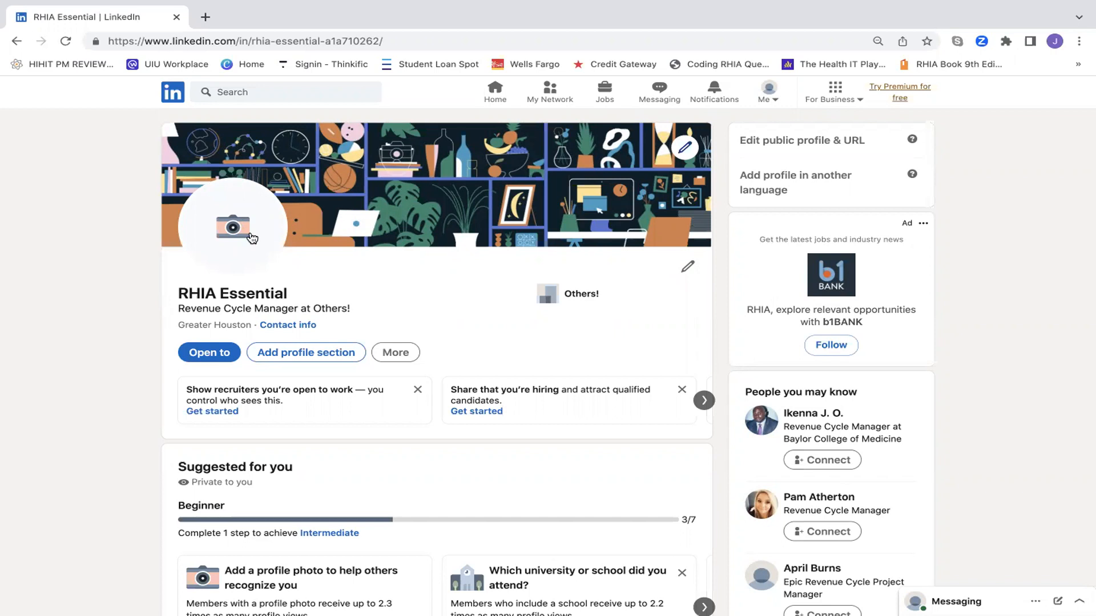
- Duplicate the profile tab and search there for a common first name, showing all people results
{"action": "right_click", "coordinate": [126, 19]}
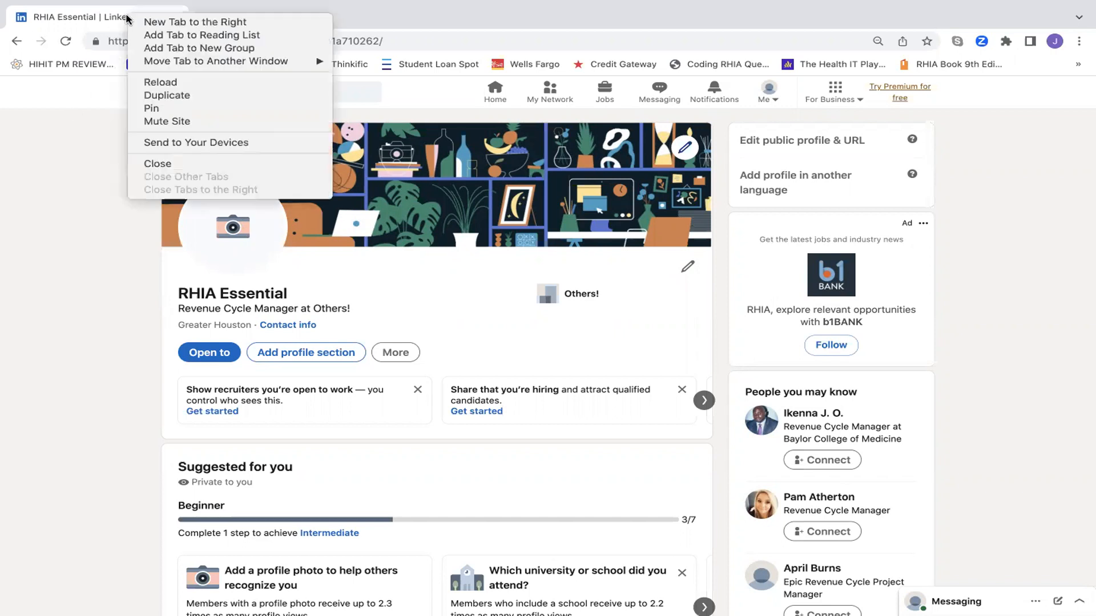
{"action": "left_click", "coordinate": [168, 95]}
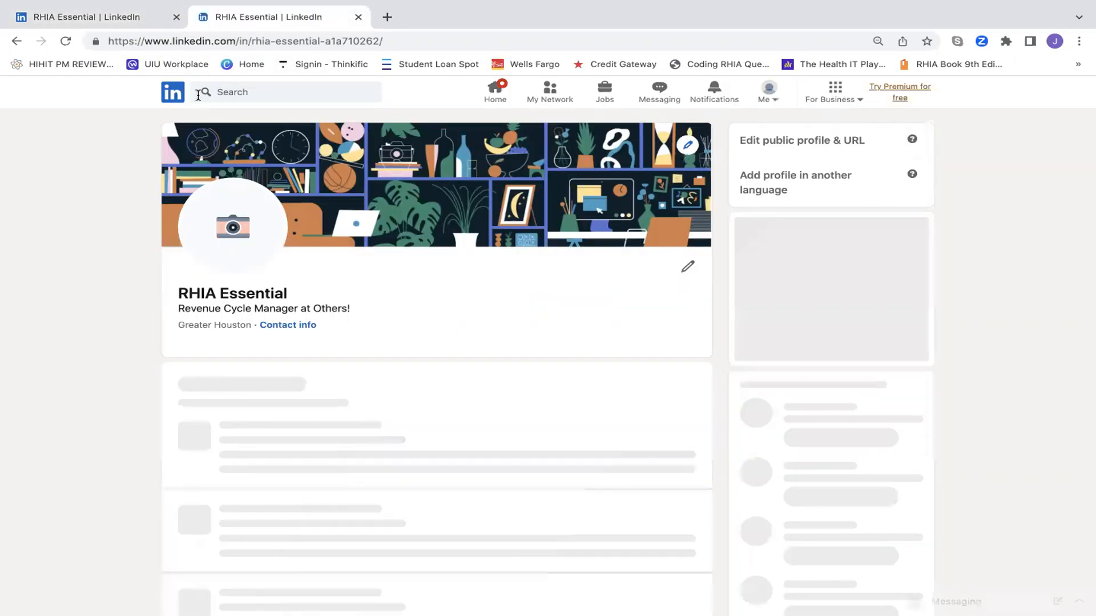
{"action": "left_click", "coordinate": [330, 95]}
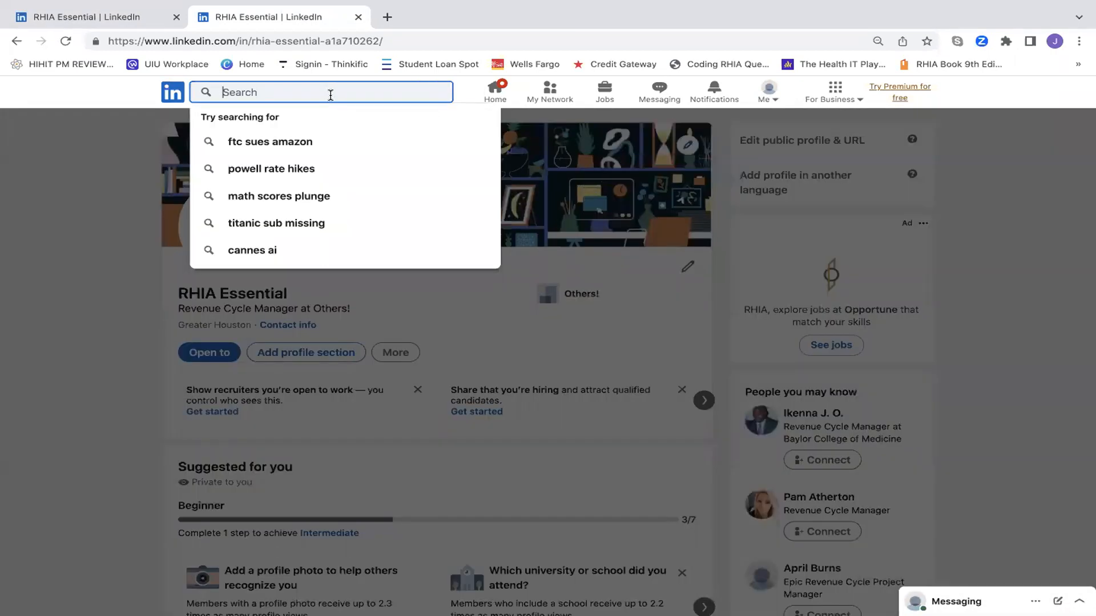
{"action": "type", "text": "k"}
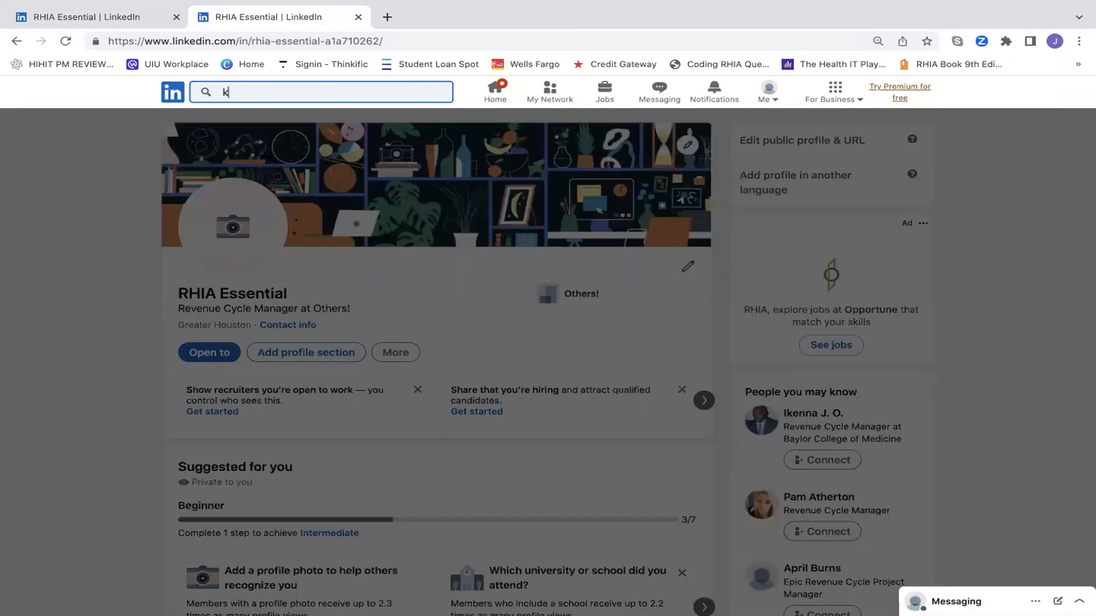
{"action": "type", "text": "erry"}
{"action": "key", "text": "Return"}
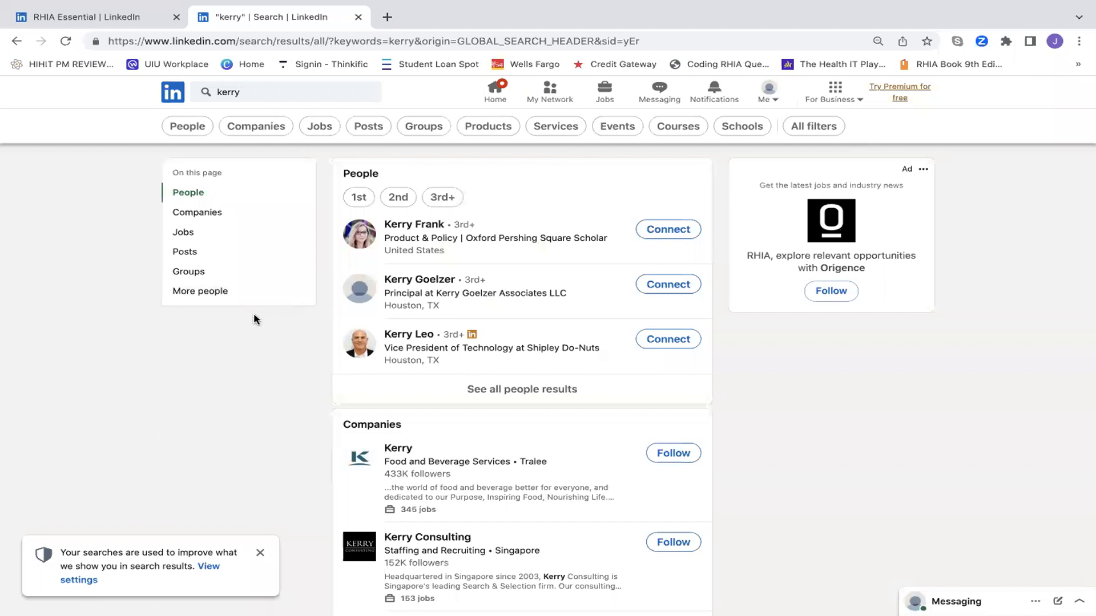
{"action": "left_click", "coordinate": [467, 397]}
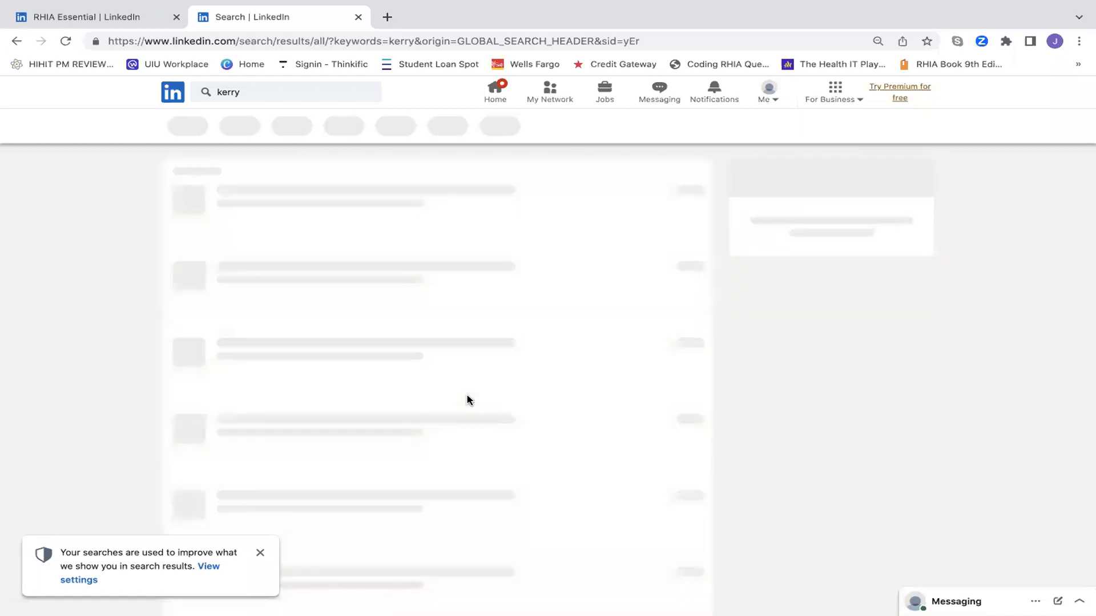
- Enlarge the results page, dismiss the search notice, and look through the profile photos down the first page of people
{"action": "key", "text": "ctrl+plus"}
{"action": "key", "text": "ctrl+plus"}
{"action": "key", "text": "ctrl+plus"}
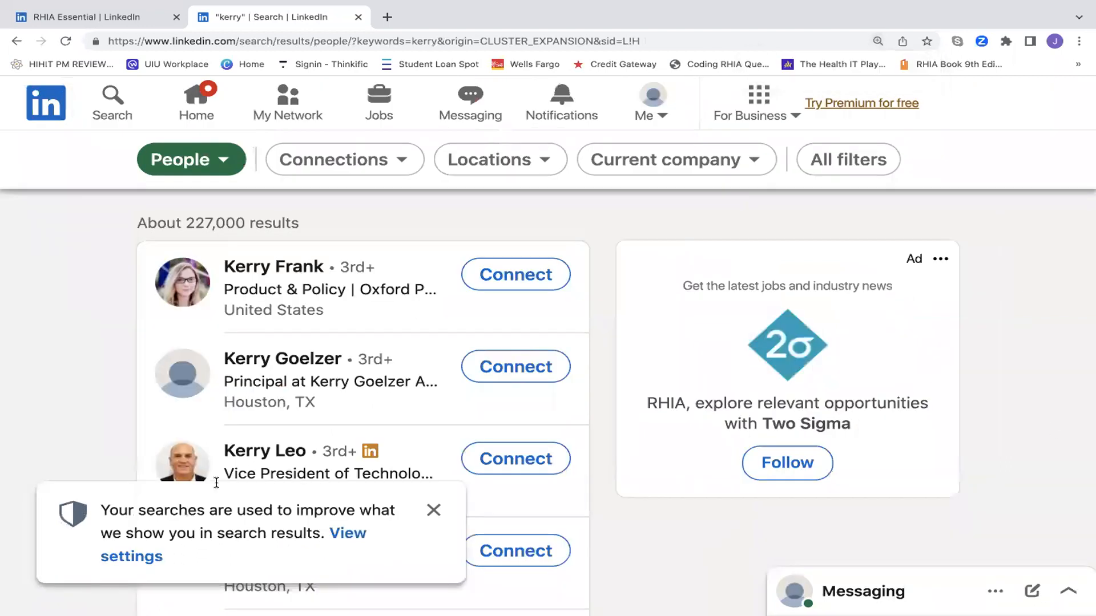
{"action": "left_click", "coordinate": [433, 510]}
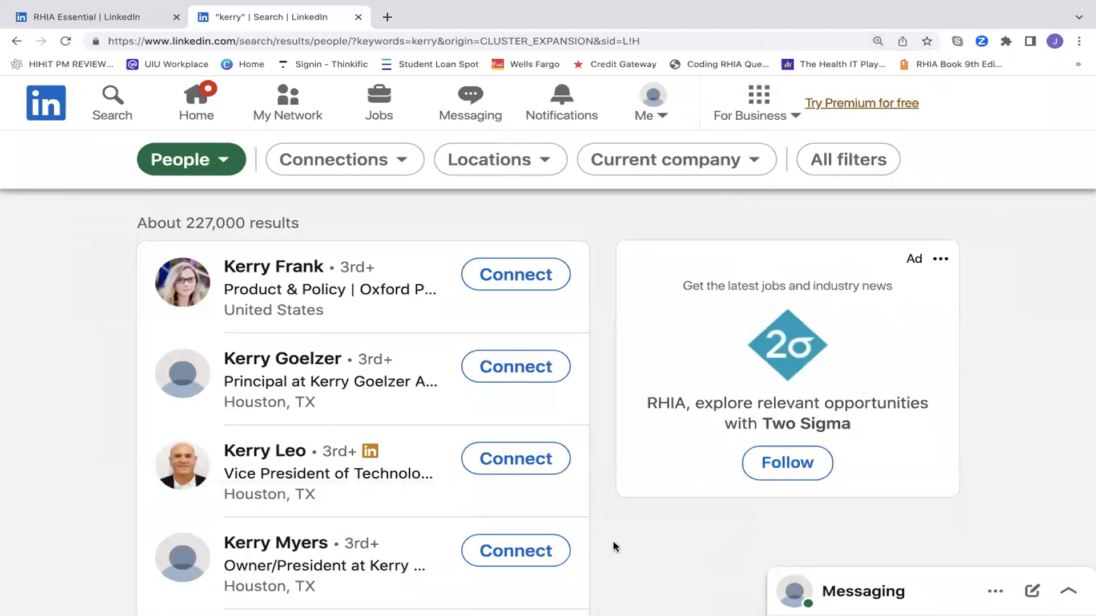
{"action": "scroll", "coordinate": [613, 547], "scroll_direction": "down", "scroll_amount": 1}
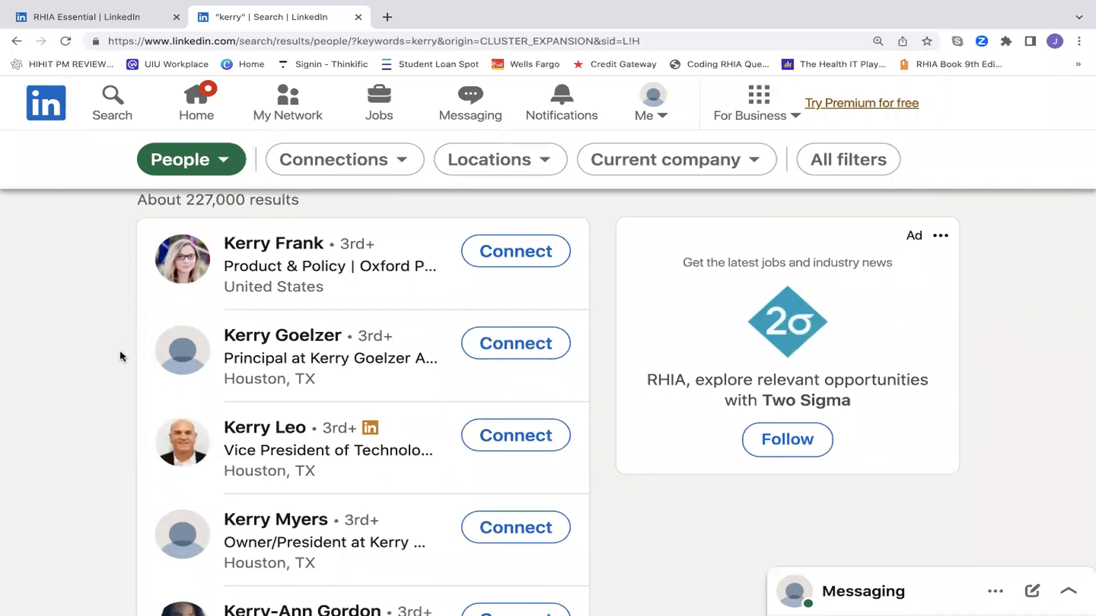
{"action": "scroll", "coordinate": [143, 456], "scroll_direction": "down", "scroll_amount": 2}
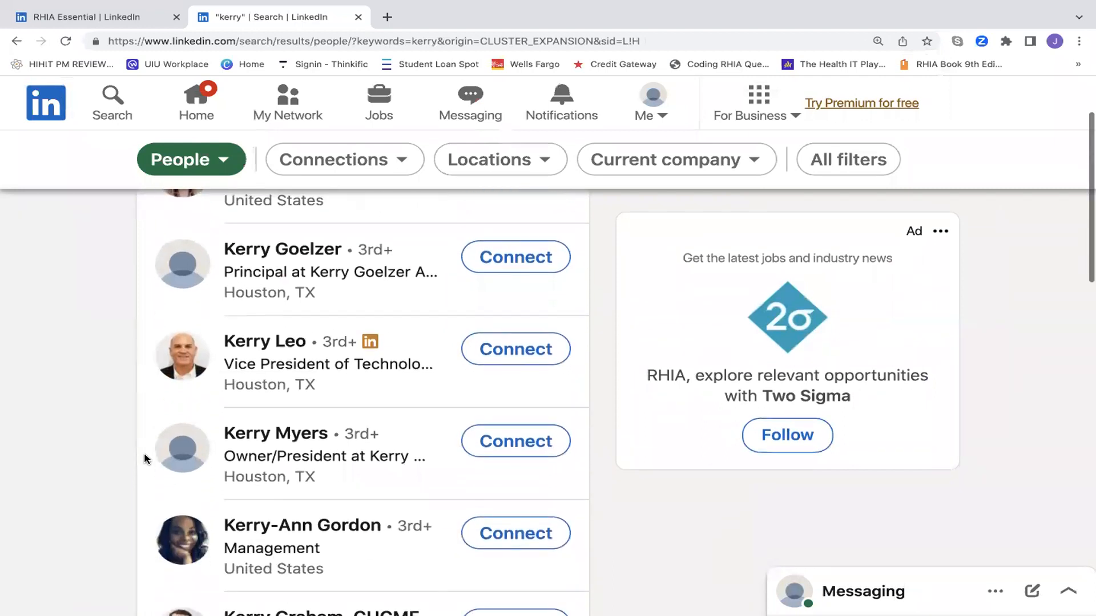
{"action": "scroll", "coordinate": [144, 458], "scroll_direction": "down", "scroll_amount": 2}
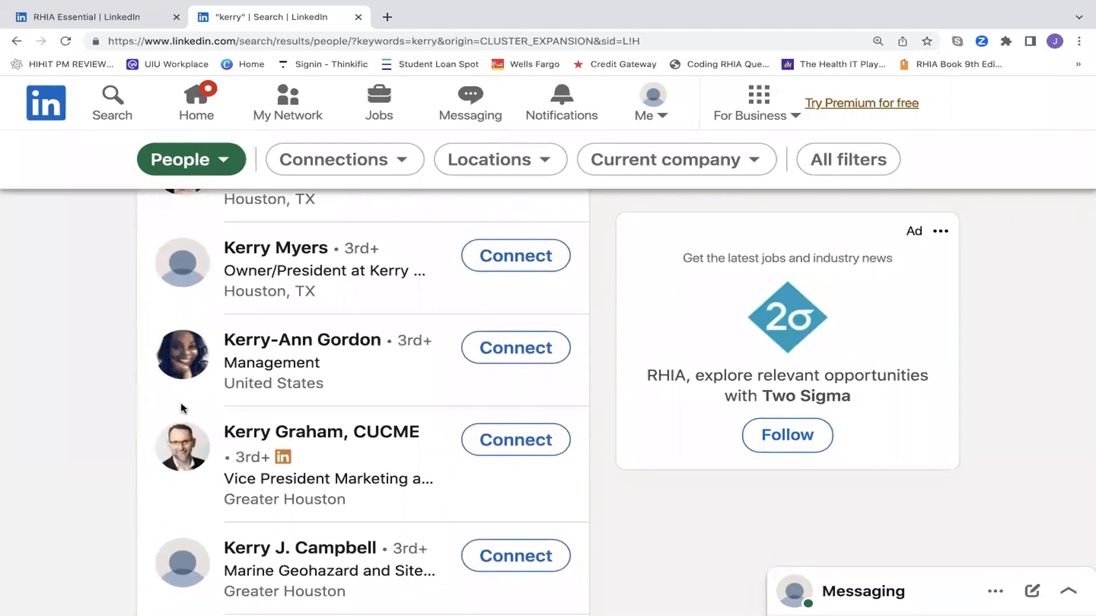
{"action": "scroll", "coordinate": [119, 472], "scroll_direction": "down", "scroll_amount": 1}
{"action": "scroll", "coordinate": [118, 471], "scroll_direction": "down", "scroll_amount": 3}
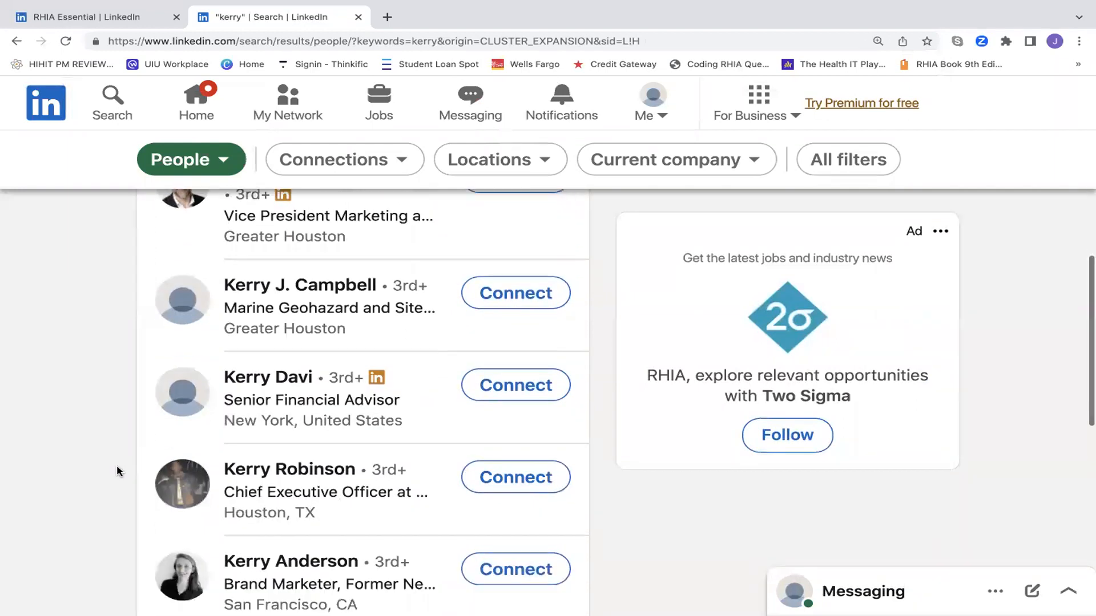
{"action": "scroll", "coordinate": [118, 471], "scroll_direction": "down", "scroll_amount": 1}
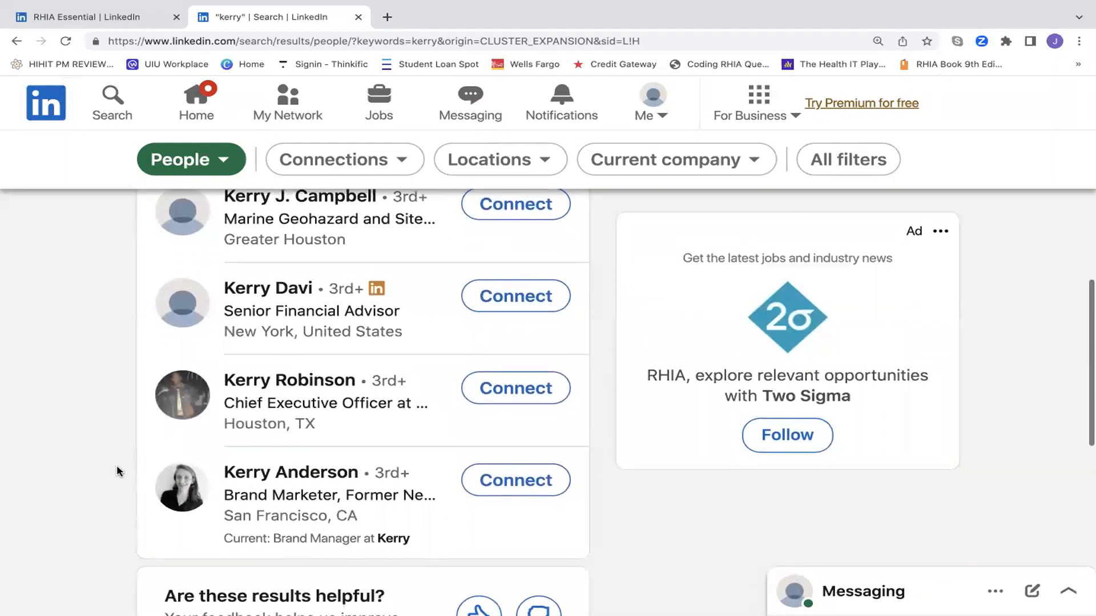
{"action": "scroll", "coordinate": [119, 471], "scroll_direction": "down", "scroll_amount": 1}
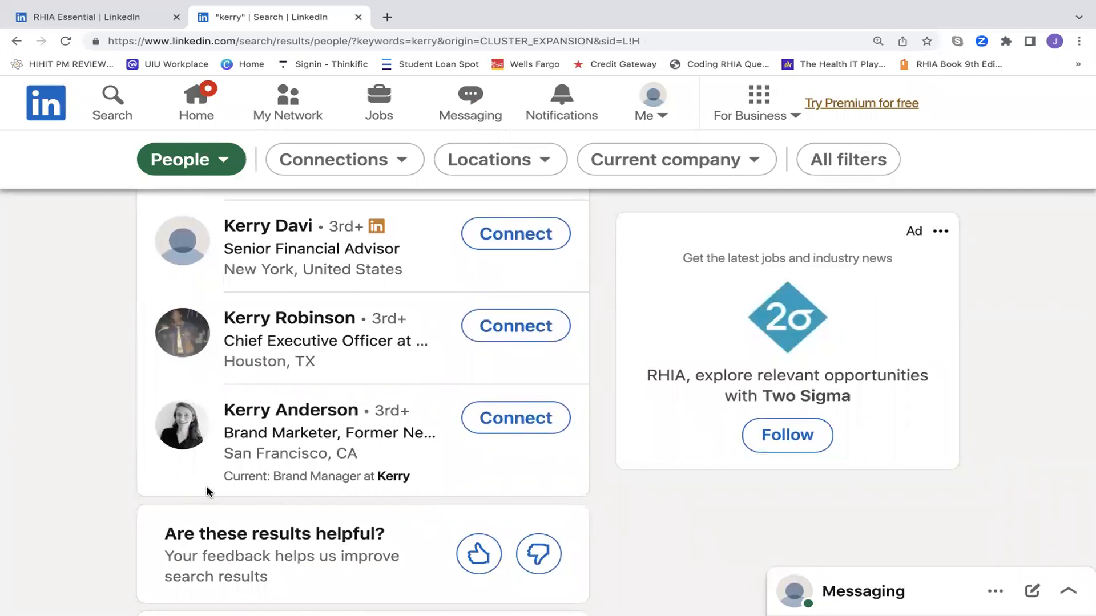
- Magnify the people results further and compare the profile photos and headlines back up to the first person listed
{"action": "key", "text": "ctrl+plus"}
{"action": "key", "text": "ctrl+plus"}
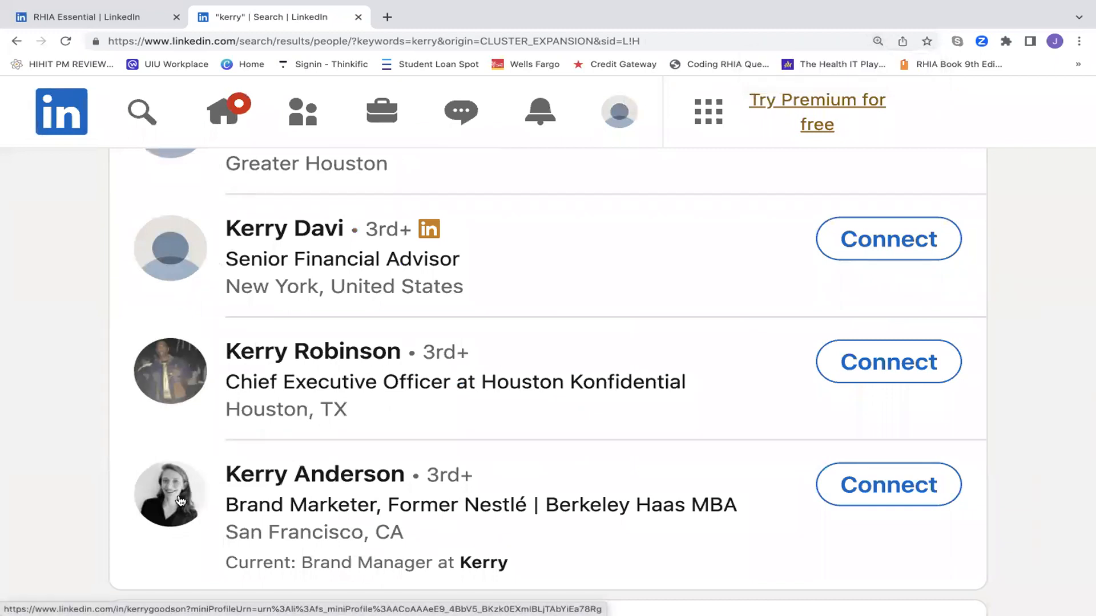
{"action": "scroll", "coordinate": [164, 519], "scroll_direction": "up", "scroll_amount": 4}
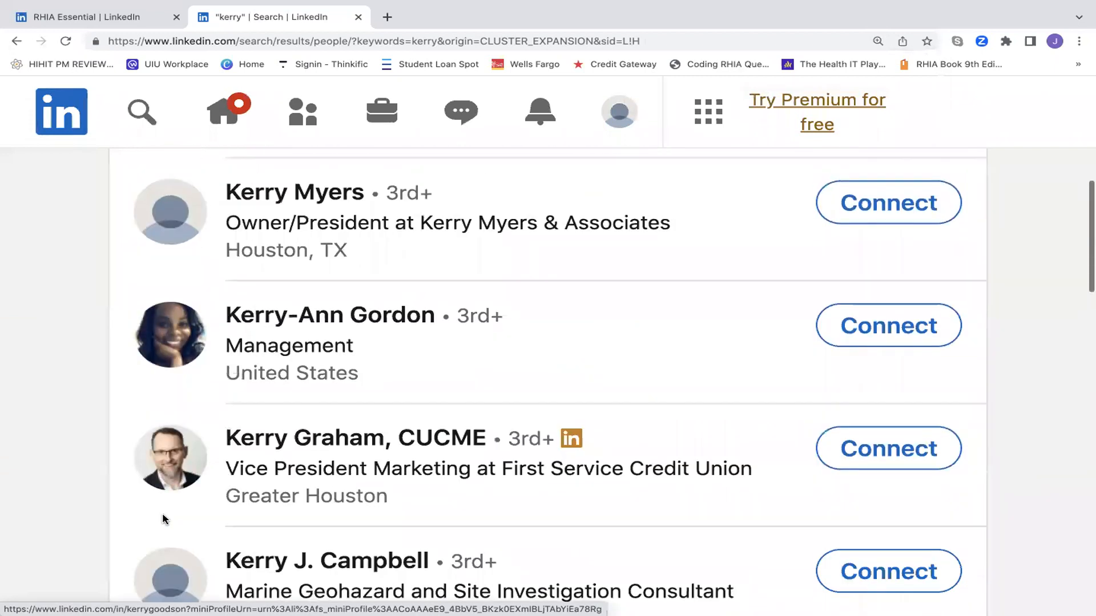
{"action": "scroll", "coordinate": [163, 519], "scroll_direction": "up", "scroll_amount": 1}
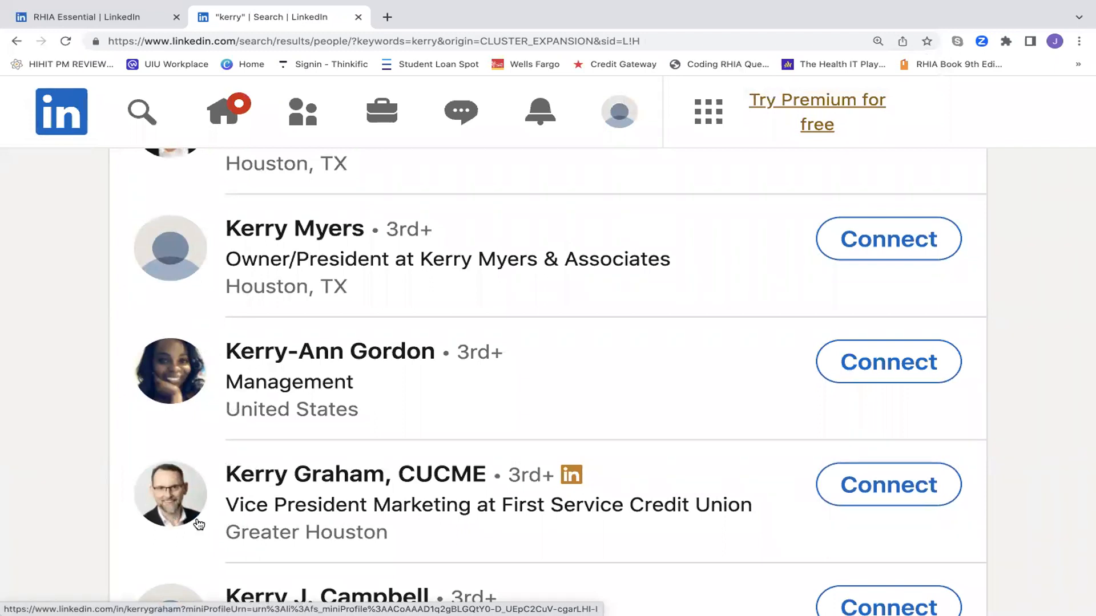
{"action": "scroll", "coordinate": [116, 500], "scroll_direction": "up", "scroll_amount": 5}
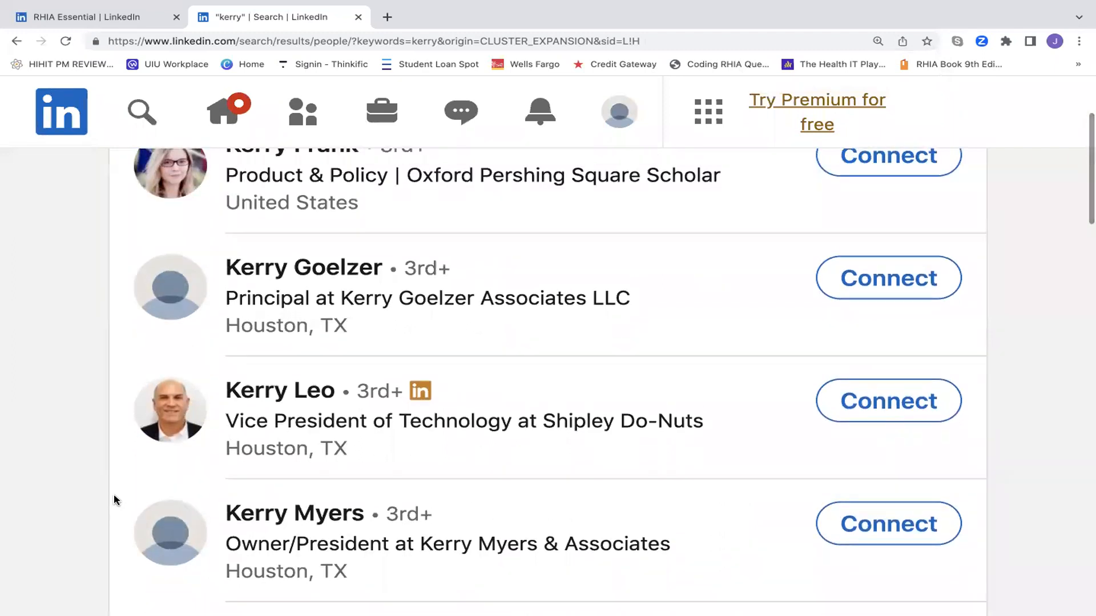
{"action": "scroll", "coordinate": [114, 499], "scroll_direction": "up", "scroll_amount": 1}
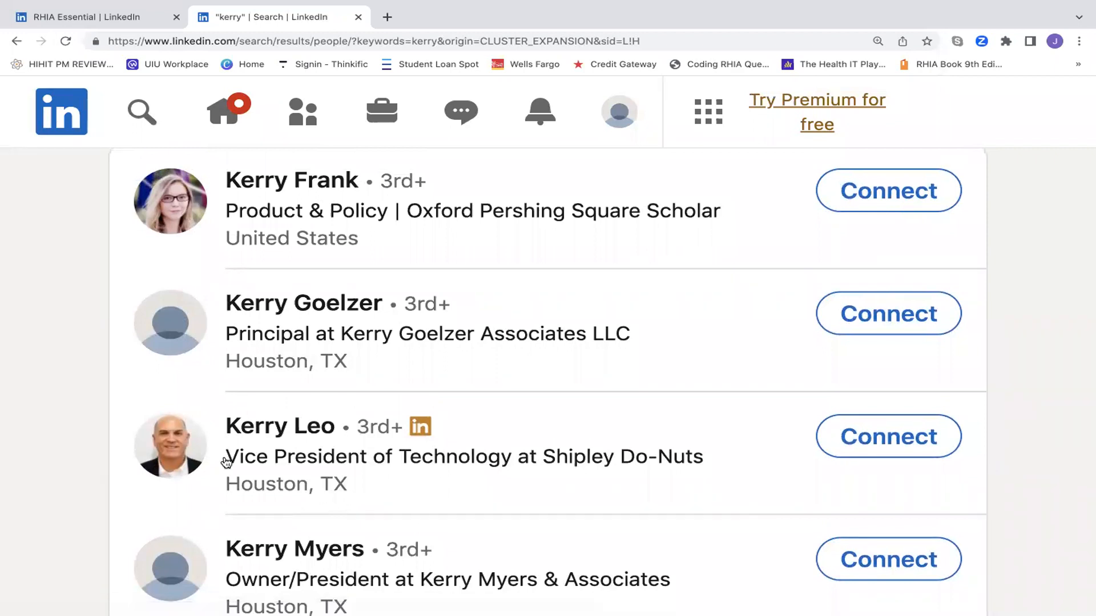
- Examine the enlarged profile photos on page 2 of the people results and return to the original profile tab
{"action": "key", "text": "ctrl+minus"}
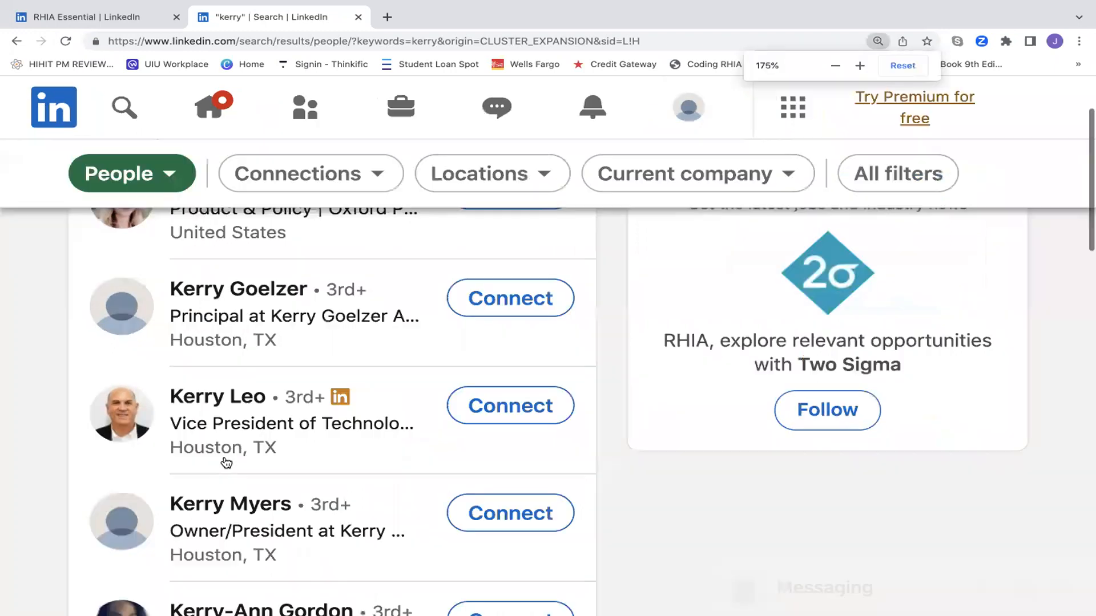
{"action": "scroll", "coordinate": [295, 442], "scroll_direction": "down", "scroll_amount": 10}
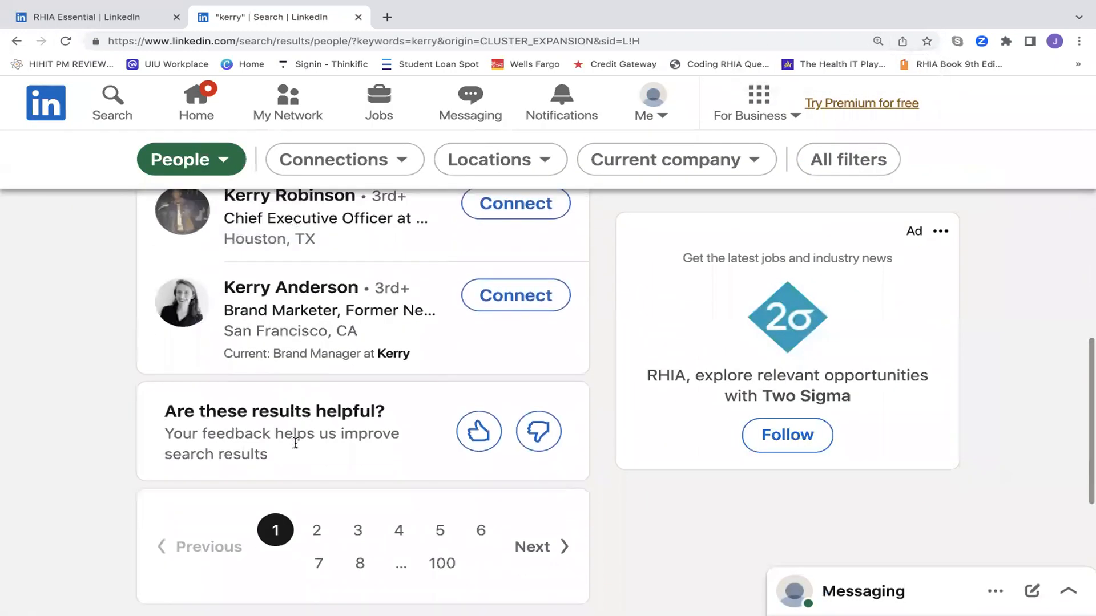
{"action": "left_click", "coordinate": [311, 531]}
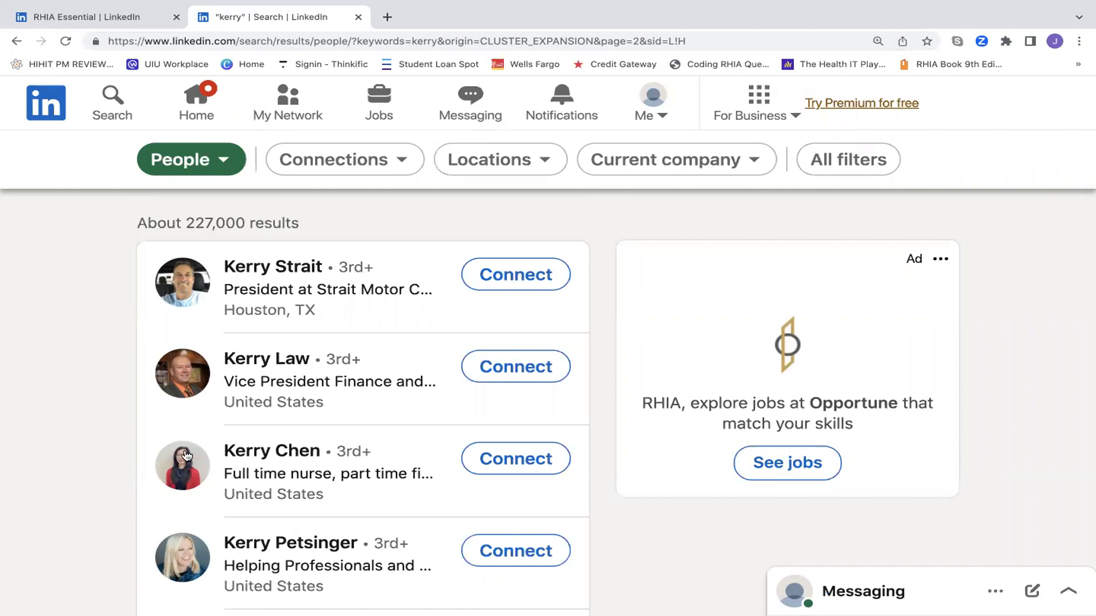
{"action": "key", "text": "ctrl+plus"}
{"action": "key", "text": "ctrl+plus"}
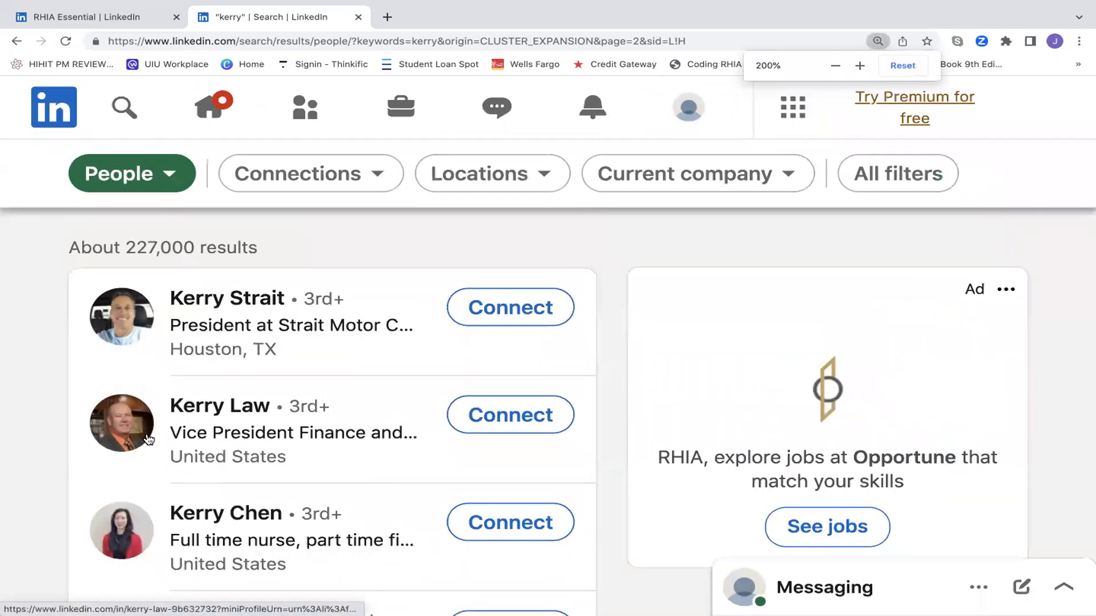
{"action": "scroll", "coordinate": [114, 483], "scroll_direction": "down", "scroll_amount": 2}
{"action": "scroll", "coordinate": [114, 484], "scroll_direction": "down", "scroll_amount": 1}
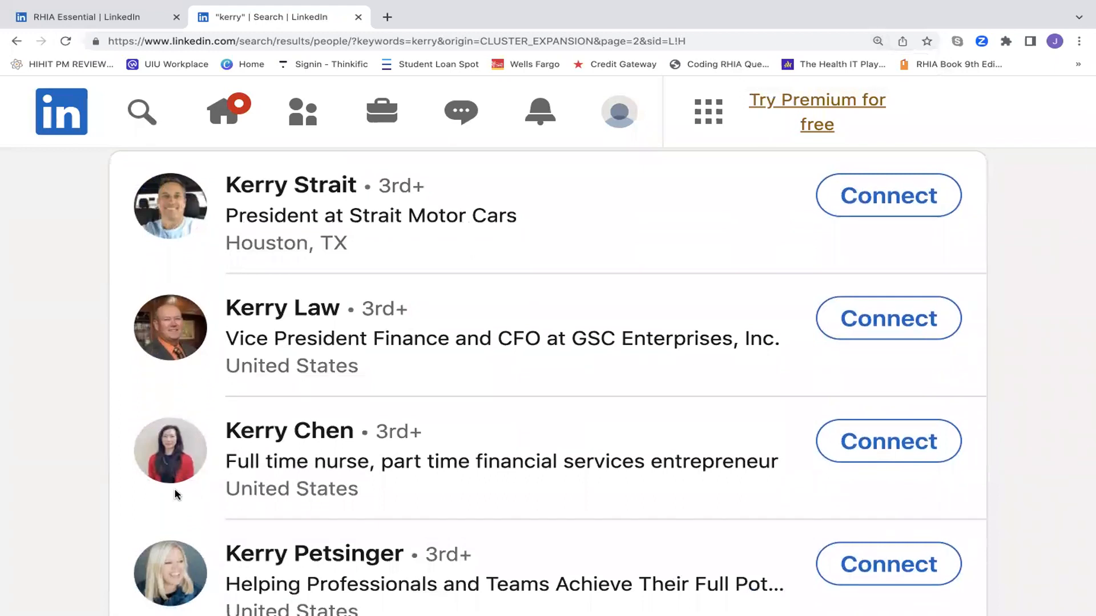
{"action": "scroll", "coordinate": [177, 495], "scroll_direction": "down", "scroll_amount": 3}
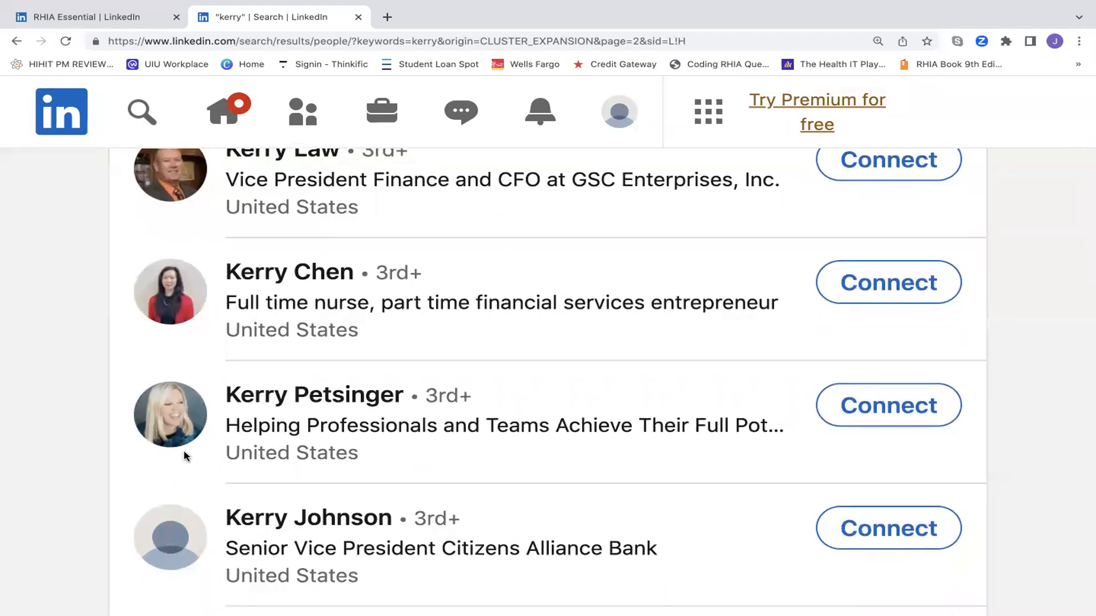
{"action": "scroll", "coordinate": [184, 455], "scroll_direction": "down", "scroll_amount": 8}
{"action": "scroll", "coordinate": [186, 455], "scroll_direction": "down", "scroll_amount": 2}
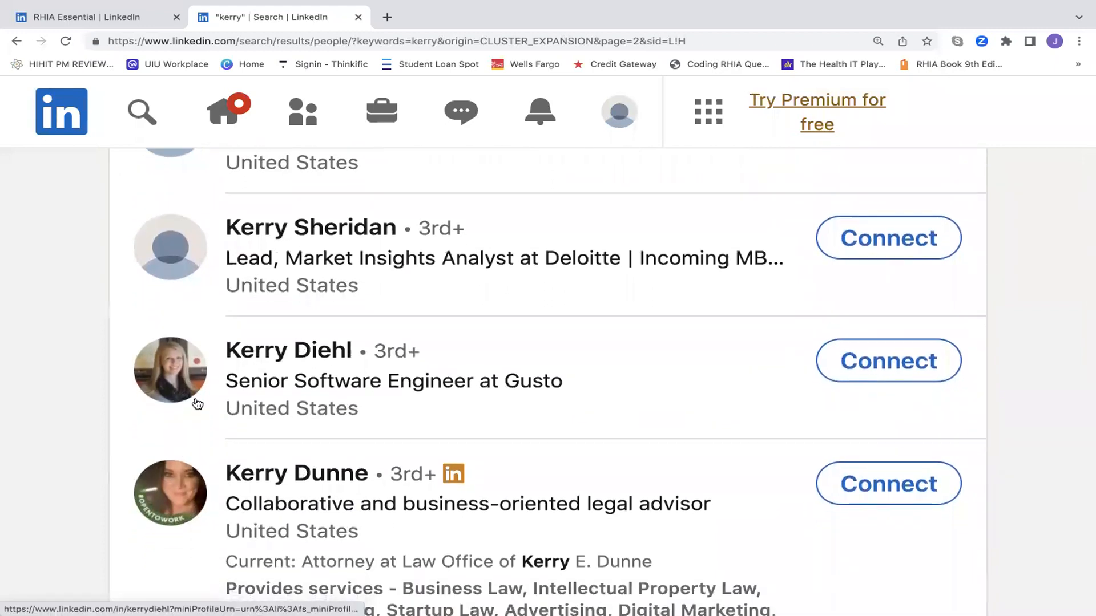
{"action": "left_click", "coordinate": [130, 17]}
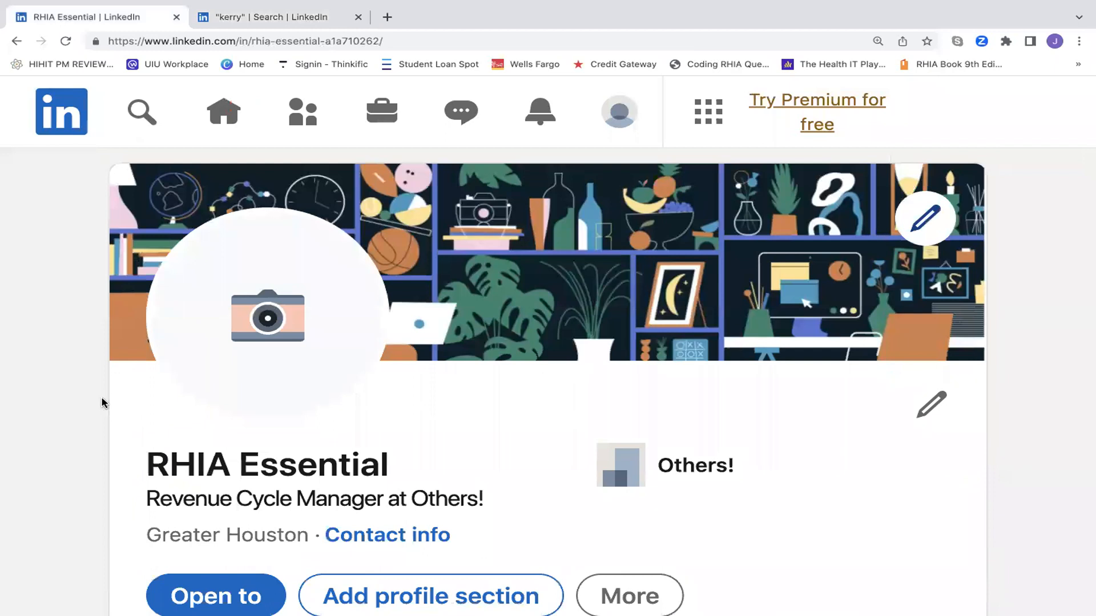
- Revisit page 2 of the people results to compare members' profile photos, and return to the original profile tab
{"action": "key", "text": "ctrl+minus"}
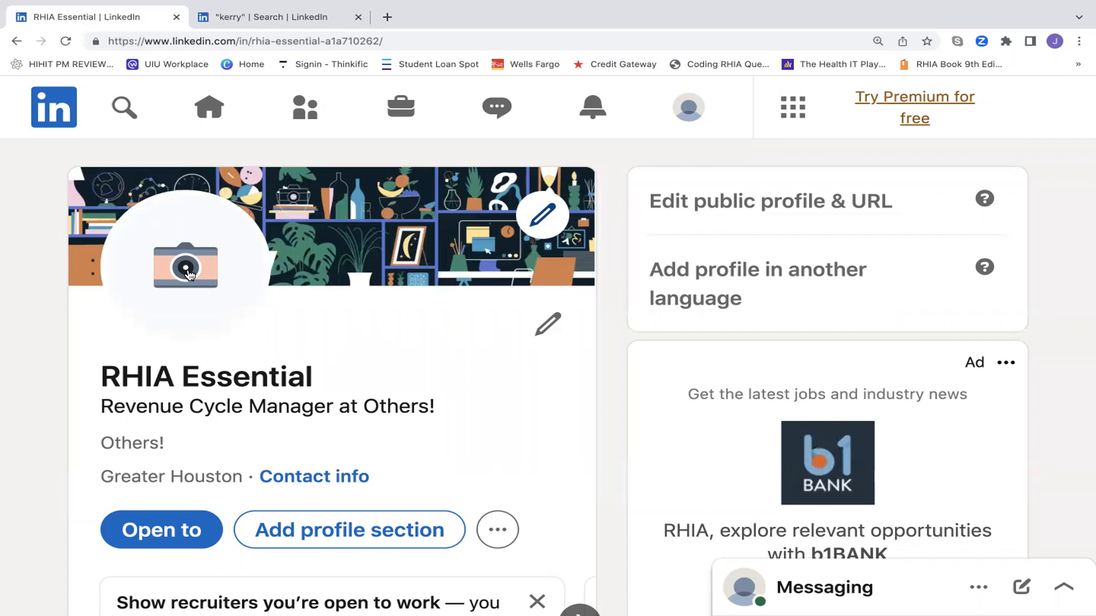
{"action": "left_click", "coordinate": [266, 18]}
{"action": "scroll", "coordinate": [177, 453], "scroll_direction": "up", "scroll_amount": 2}
{"action": "scroll", "coordinate": [172, 455], "scroll_direction": "up", "scroll_amount": 1}
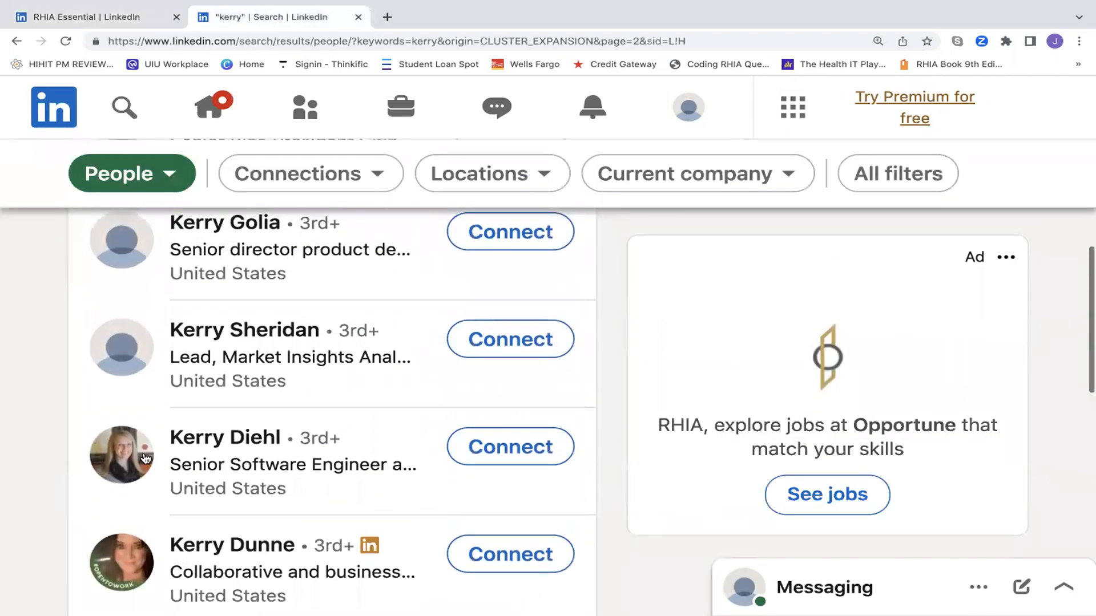
{"action": "scroll", "coordinate": [142, 454], "scroll_direction": "up", "scroll_amount": 7}
{"action": "scroll", "coordinate": [142, 455], "scroll_direction": "up", "scroll_amount": 1}
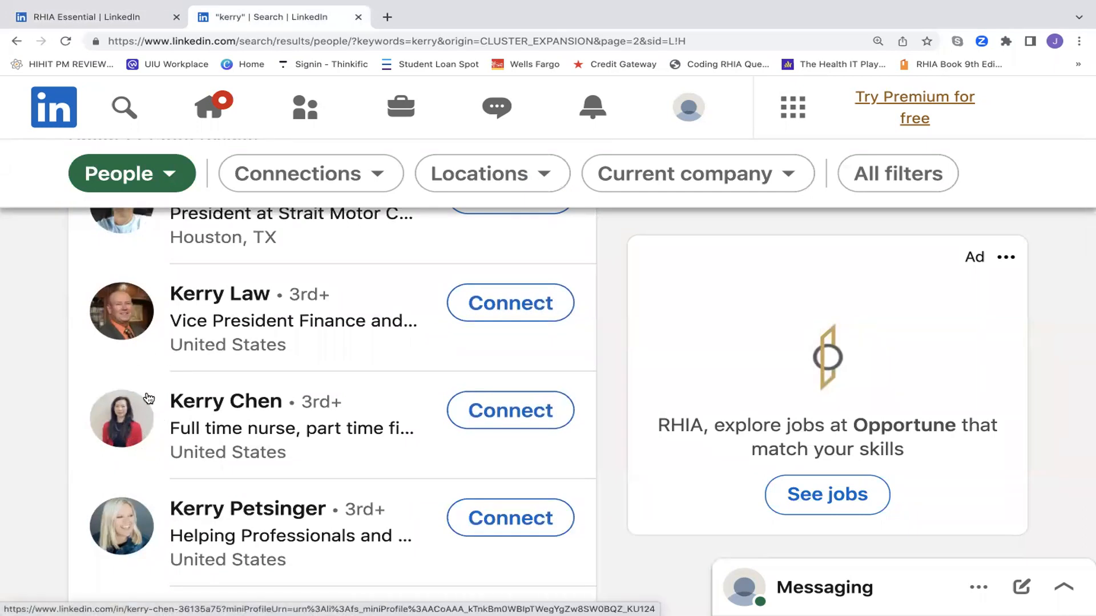
{"action": "left_click", "coordinate": [125, 17]}
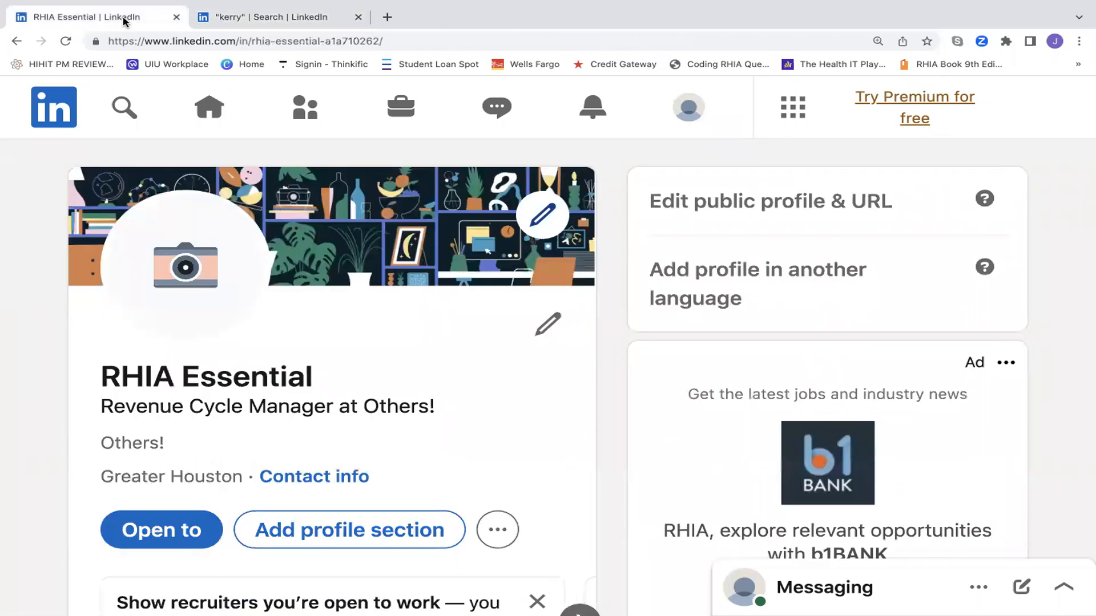
- Open the Finding a new job preferences from the profile's Open to options
{"action": "key", "text": "ctrl+minus"}
{"action": "key", "text": "ctrl+minus"}
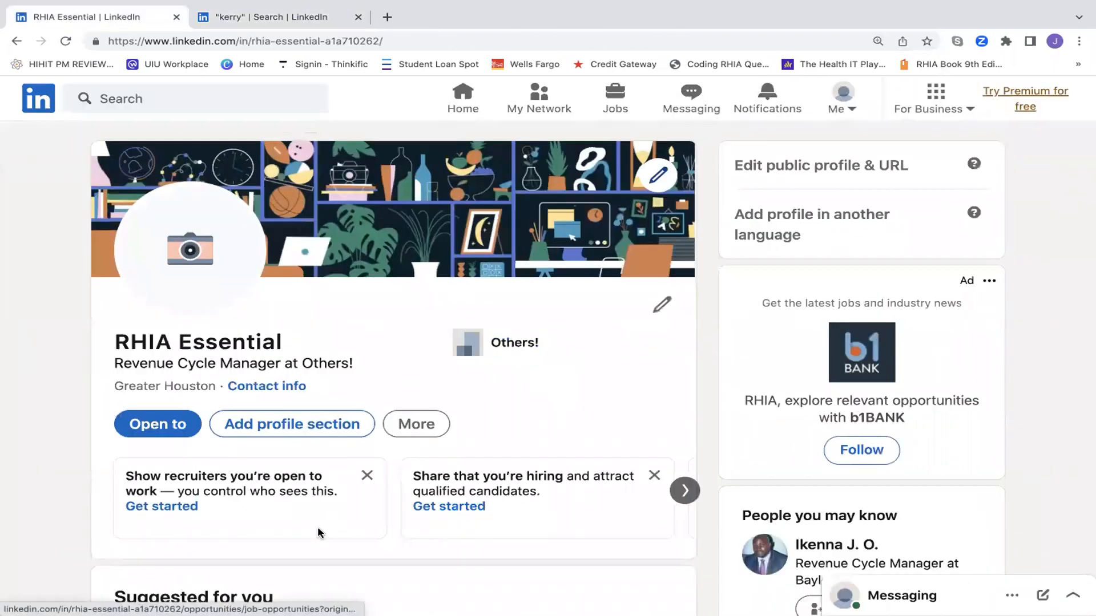
{"action": "scroll", "coordinate": [318, 531], "scroll_direction": "down", "scroll_amount": 2}
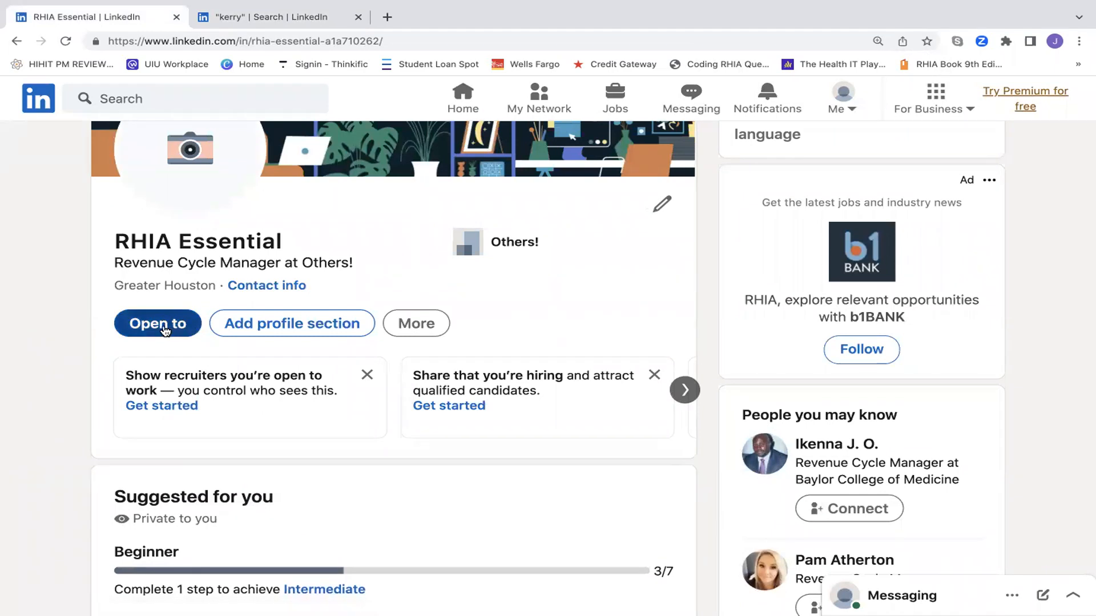
{"action": "left_click", "coordinate": [175, 328]}
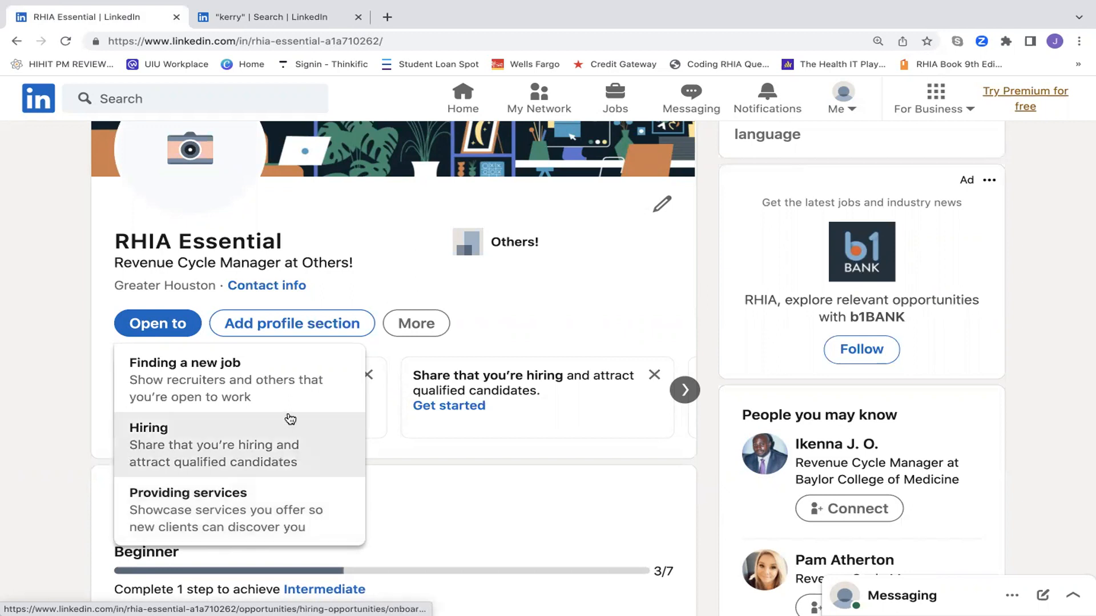
{"action": "left_click", "coordinate": [281, 389]}
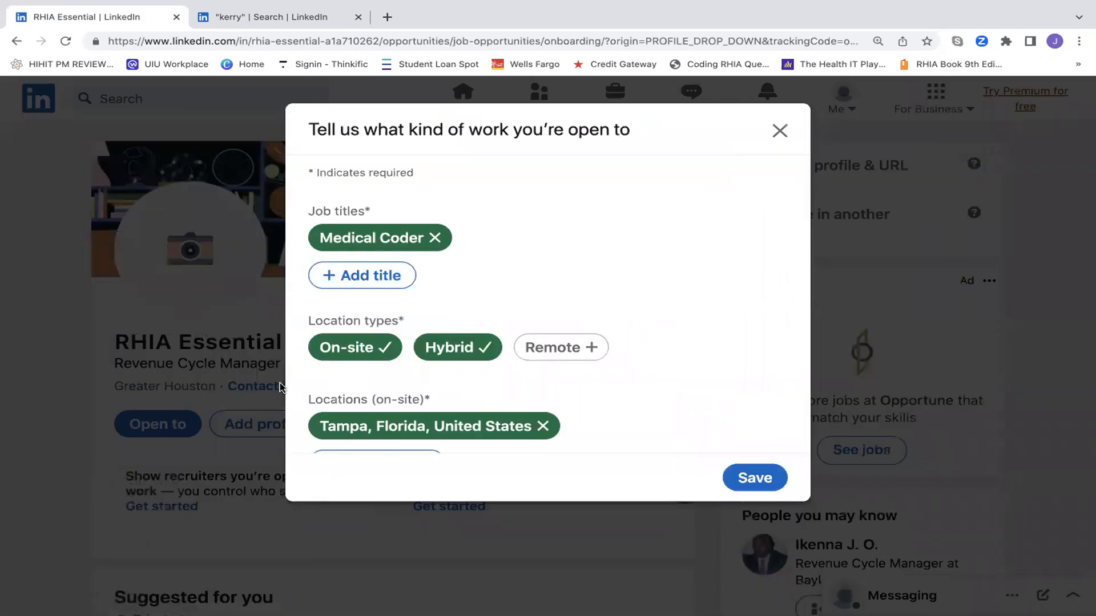
- Make the open-to-work status visible to All LinkedIn members, save the job preferences, and decline the email updates
{"action": "scroll", "coordinate": [434, 284], "scroll_direction": "down", "scroll_amount": 2}
{"action": "scroll", "coordinate": [434, 284], "scroll_direction": "down", "scroll_amount": 5}
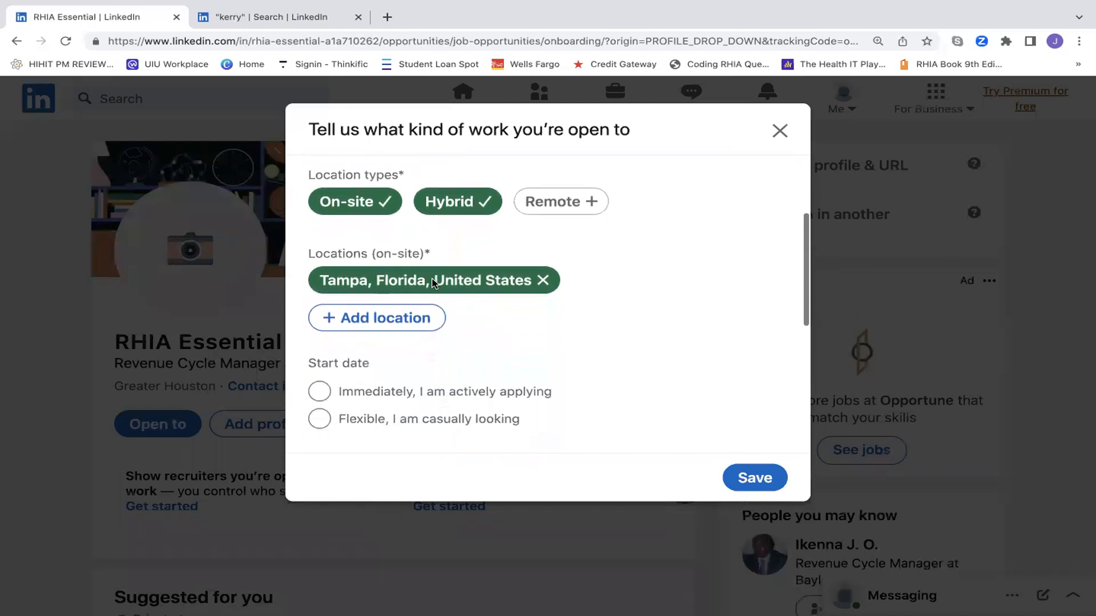
{"action": "scroll", "coordinate": [433, 284], "scroll_direction": "down", "scroll_amount": 3}
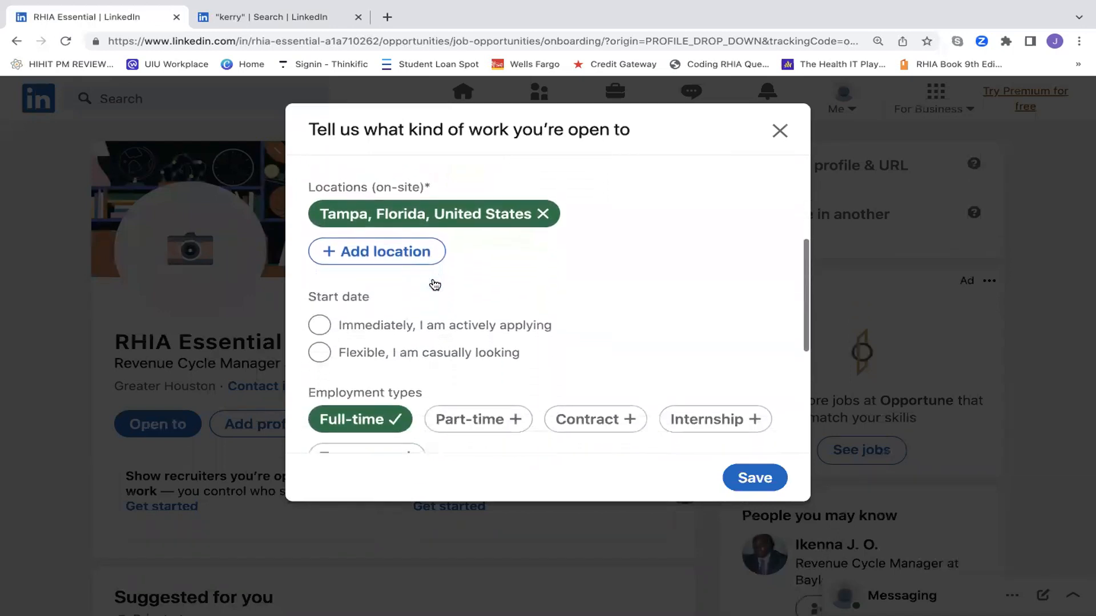
{"action": "scroll", "coordinate": [408, 342], "scroll_direction": "down", "scroll_amount": 9}
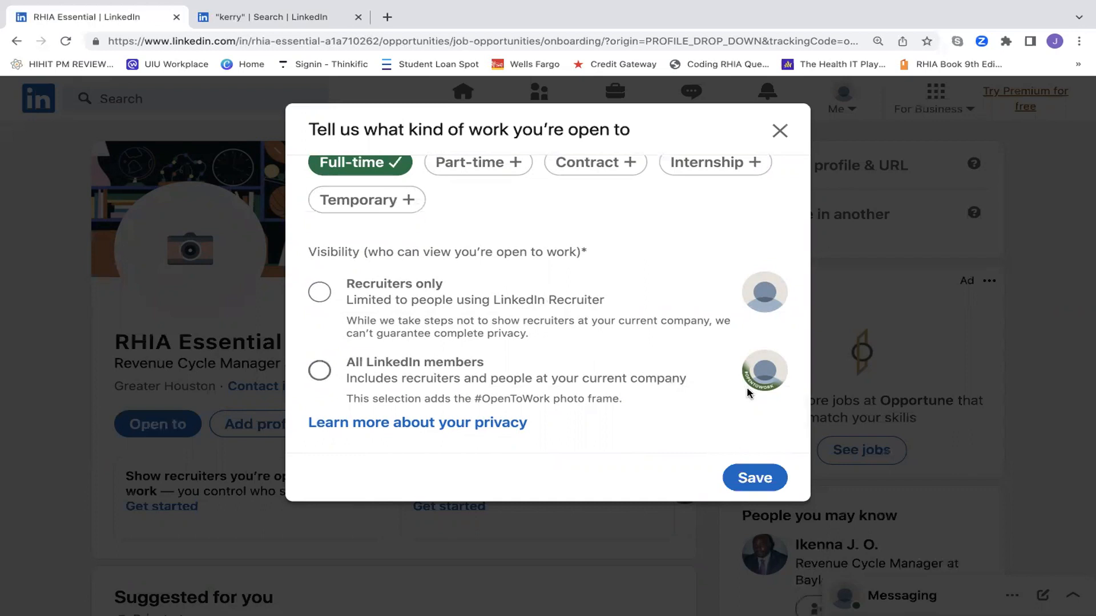
{"action": "left_click", "coordinate": [319, 372]}
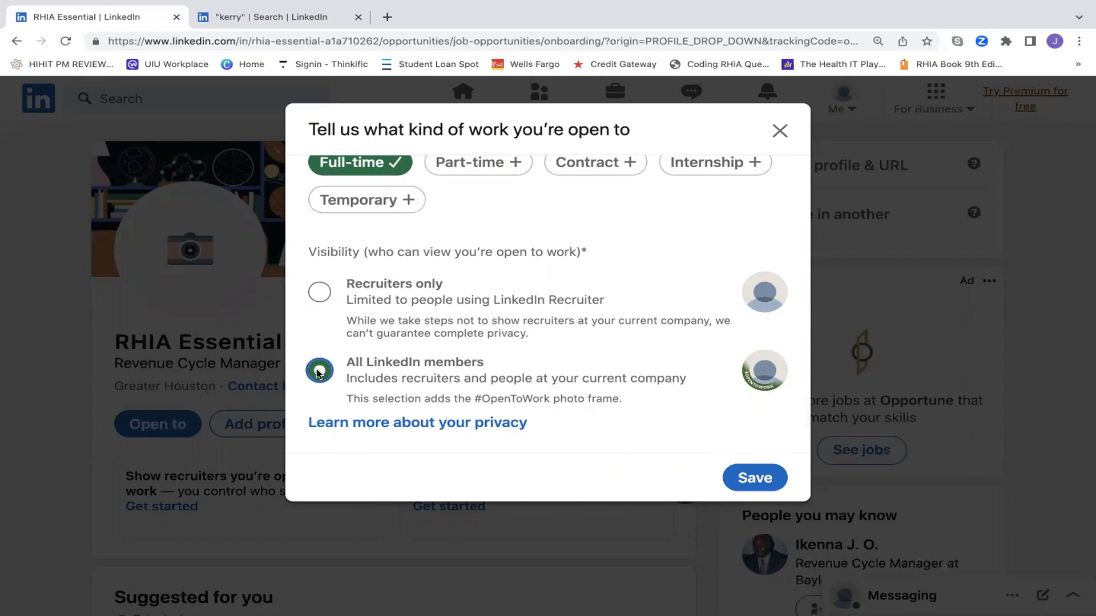
{"action": "left_click", "coordinate": [755, 478]}
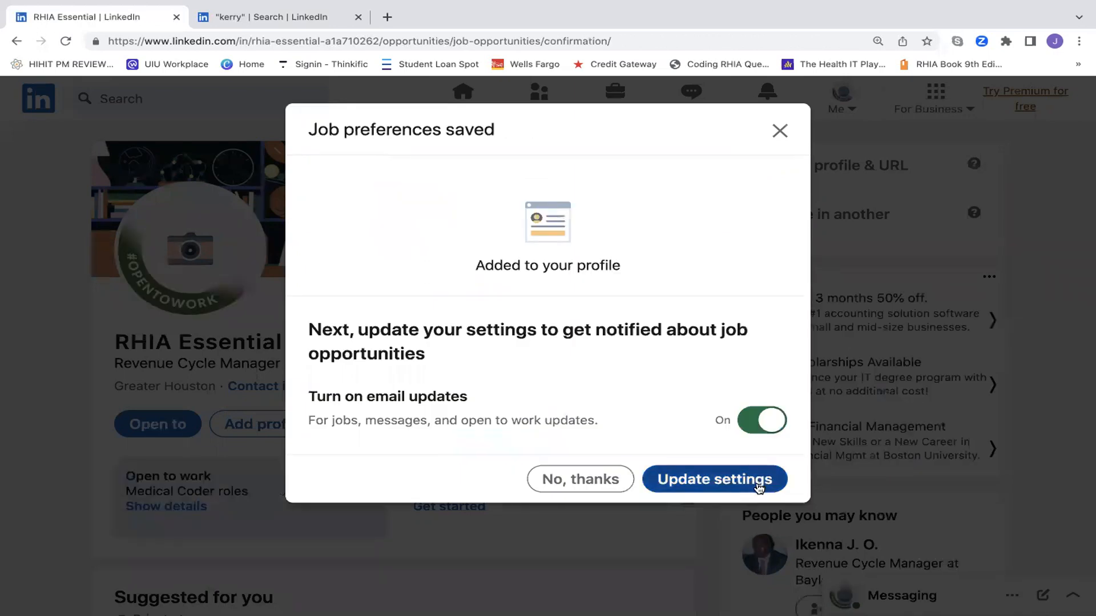
{"action": "left_click", "coordinate": [594, 479]}
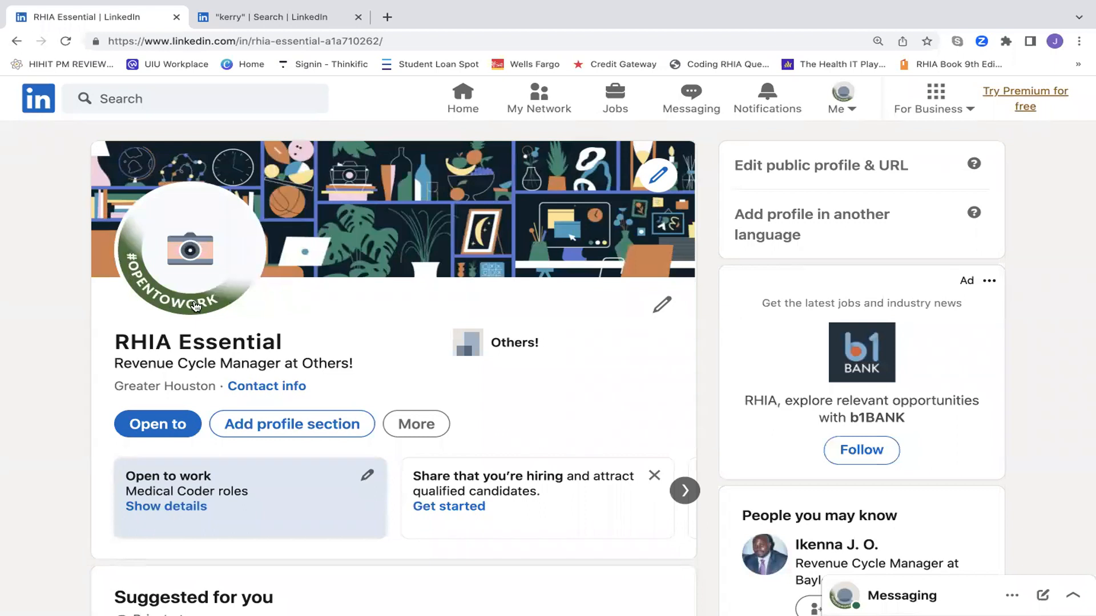
- Change the Open to work visibility to Recruiters only, save without updating the email settings, and reload the profile
{"action": "left_click", "coordinate": [172, 428]}
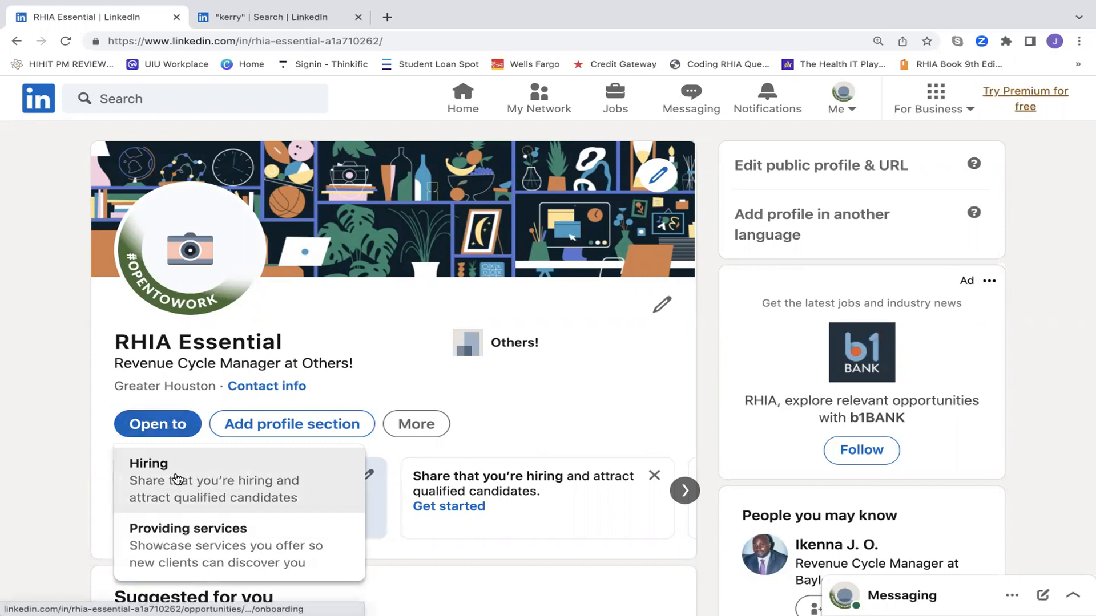
{"action": "left_click", "coordinate": [536, 411]}
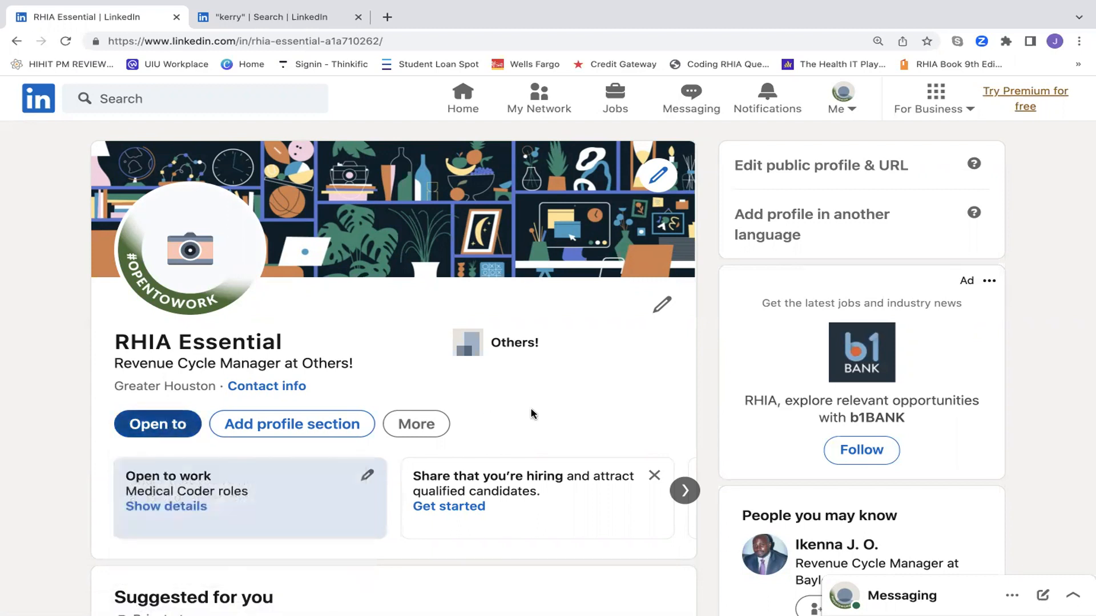
{"action": "left_click", "coordinate": [368, 477]}
{"action": "scroll", "coordinate": [568, 398], "scroll_direction": "down", "scroll_amount": 5}
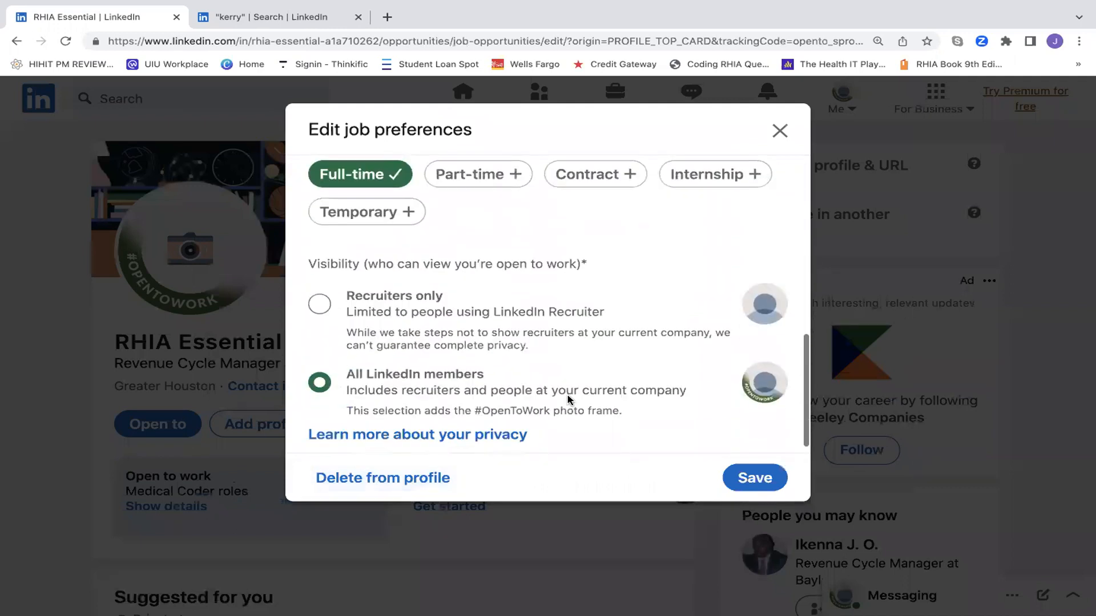
{"action": "scroll", "coordinate": [568, 398], "scroll_direction": "down", "scroll_amount": 1}
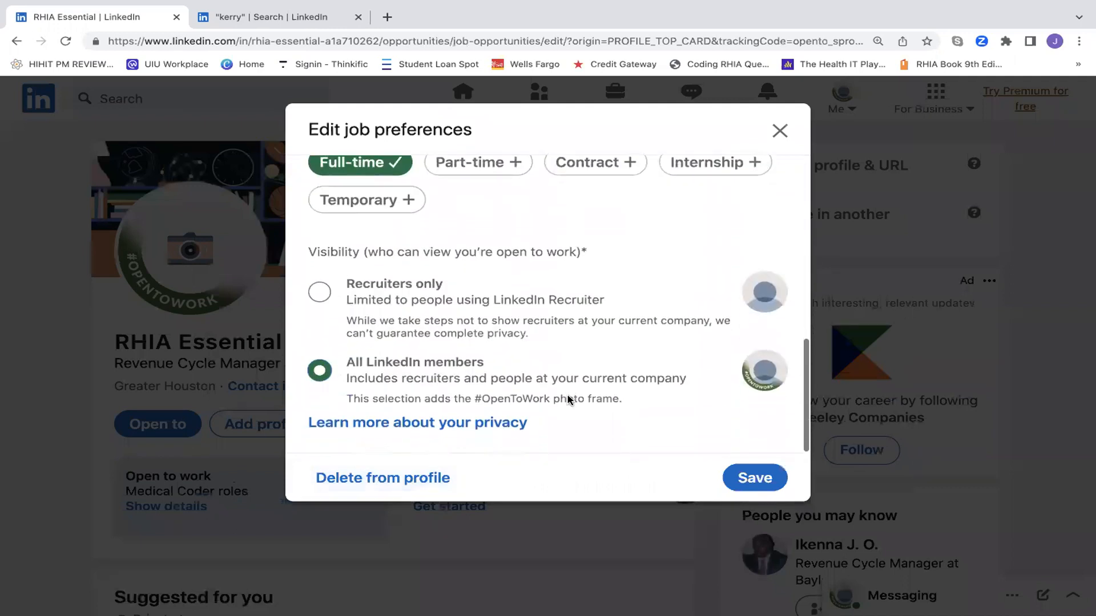
{"action": "left_click", "coordinate": [321, 295]}
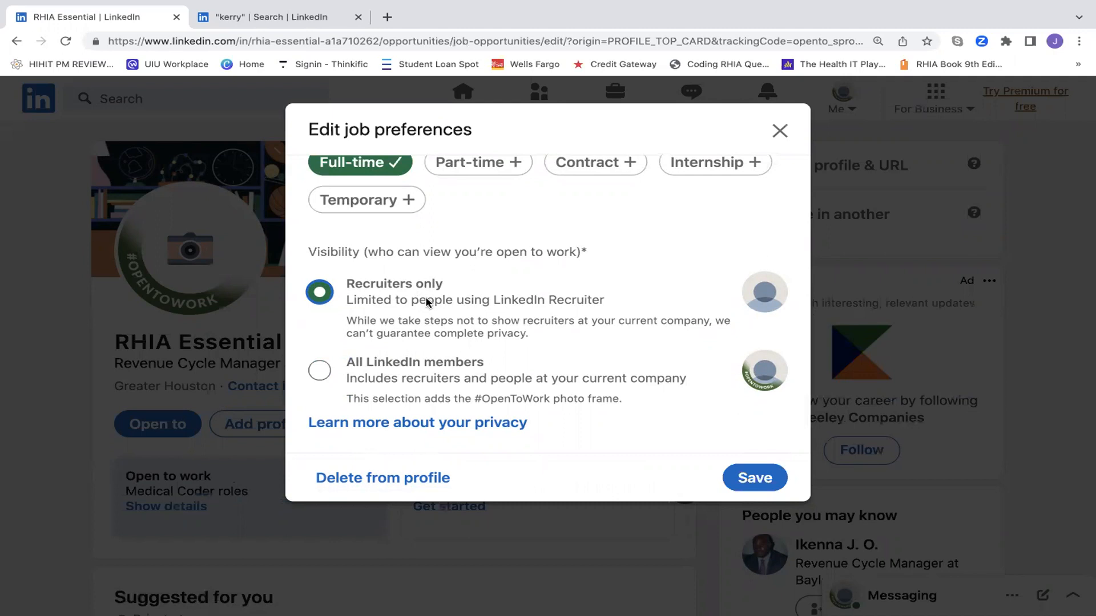
{"action": "left_click", "coordinate": [757, 481]}
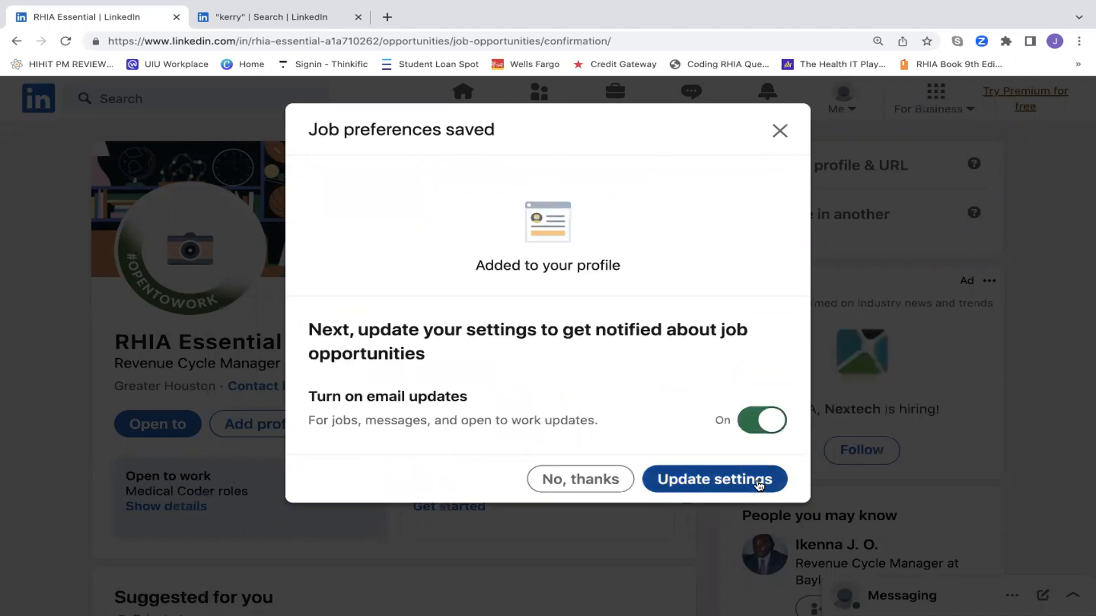
{"action": "left_click", "coordinate": [621, 477]}
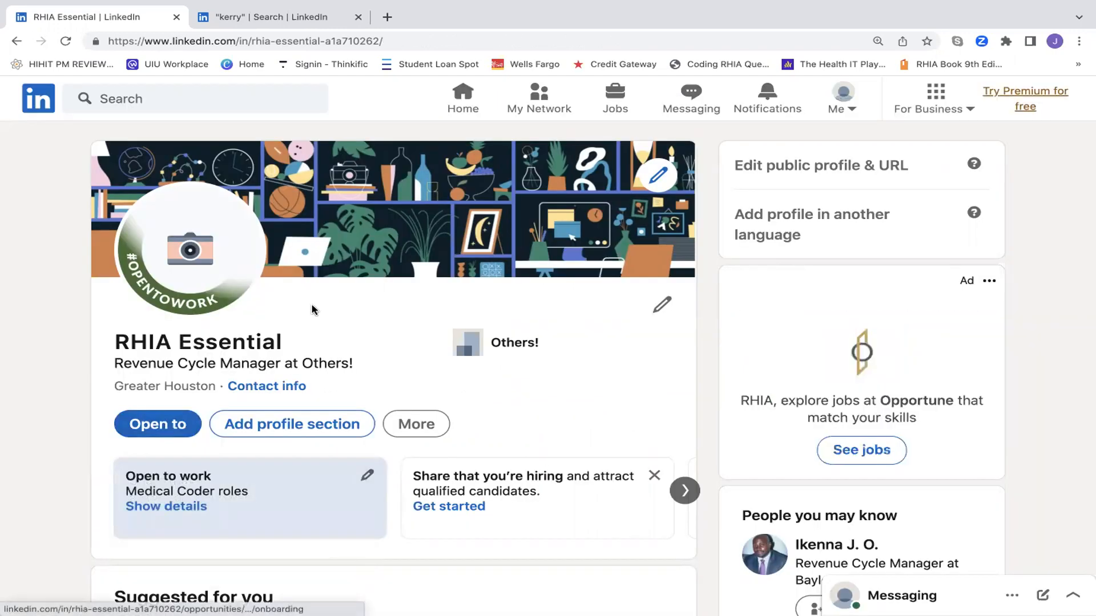
{"action": "left_click", "coordinate": [65, 41]}
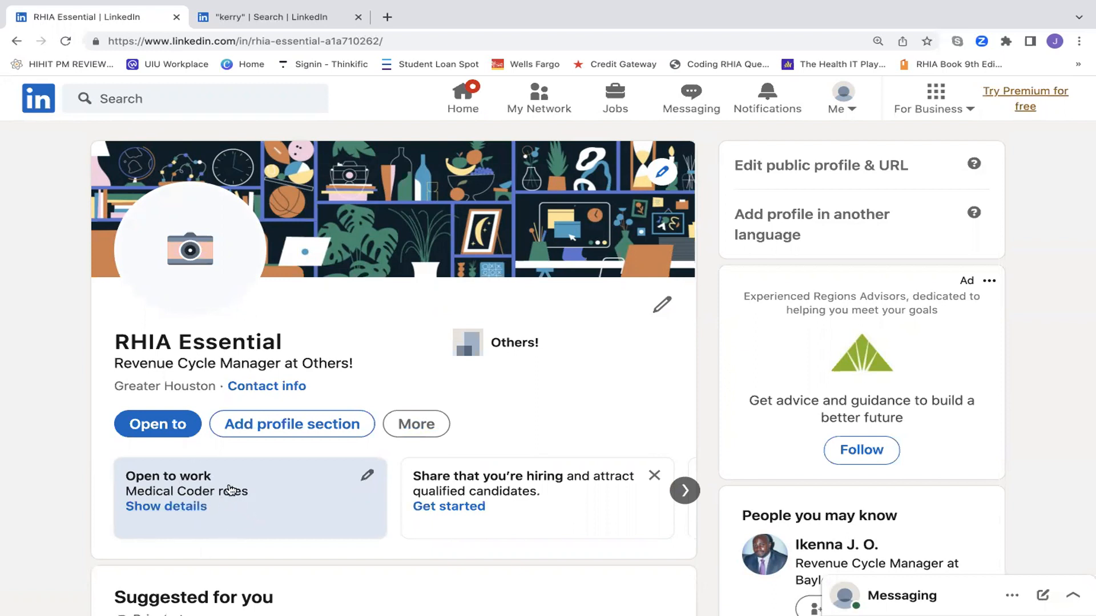
- Review the Core and Recommended sections that can be added to the profile, and close the list
{"action": "key", "text": "ctrl+minus"}
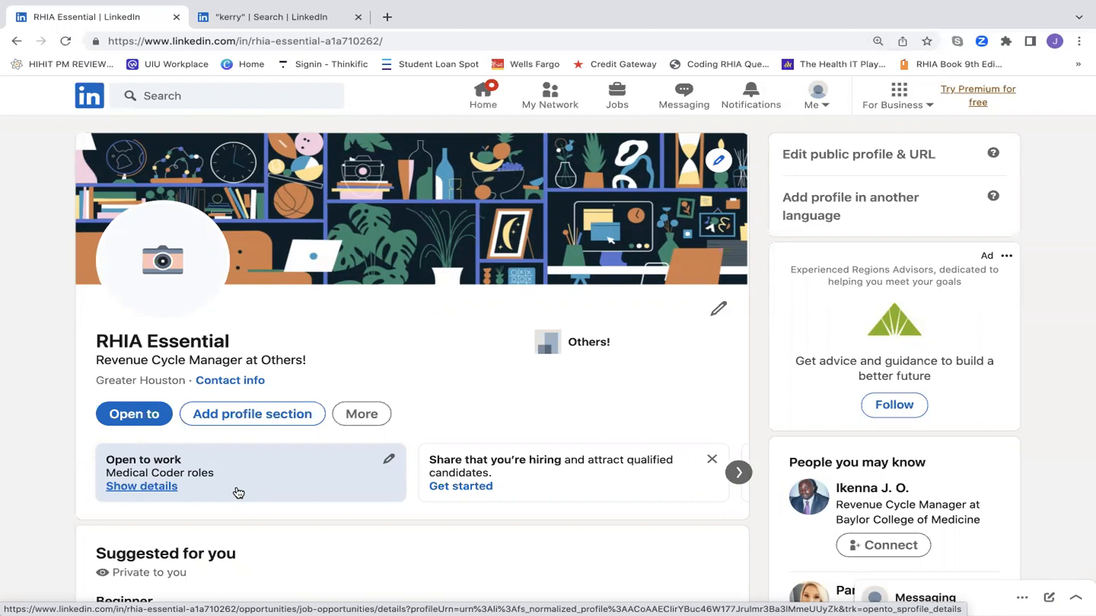
{"action": "scroll", "coordinate": [290, 468], "scroll_direction": "down", "scroll_amount": 1}
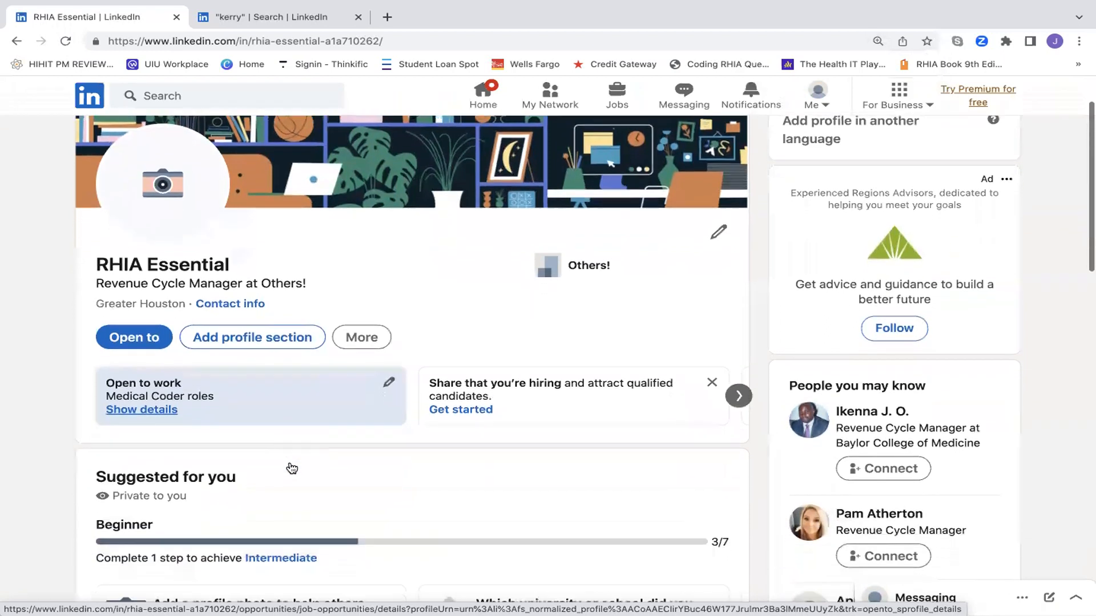
{"action": "left_click", "coordinate": [271, 341]}
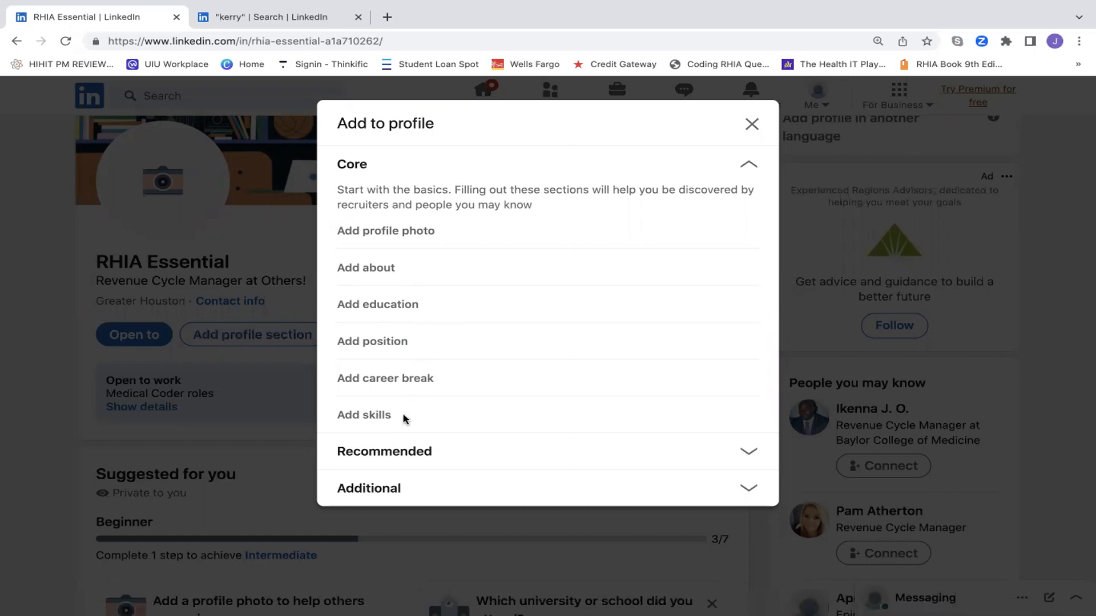
{"action": "left_click", "coordinate": [742, 453]}
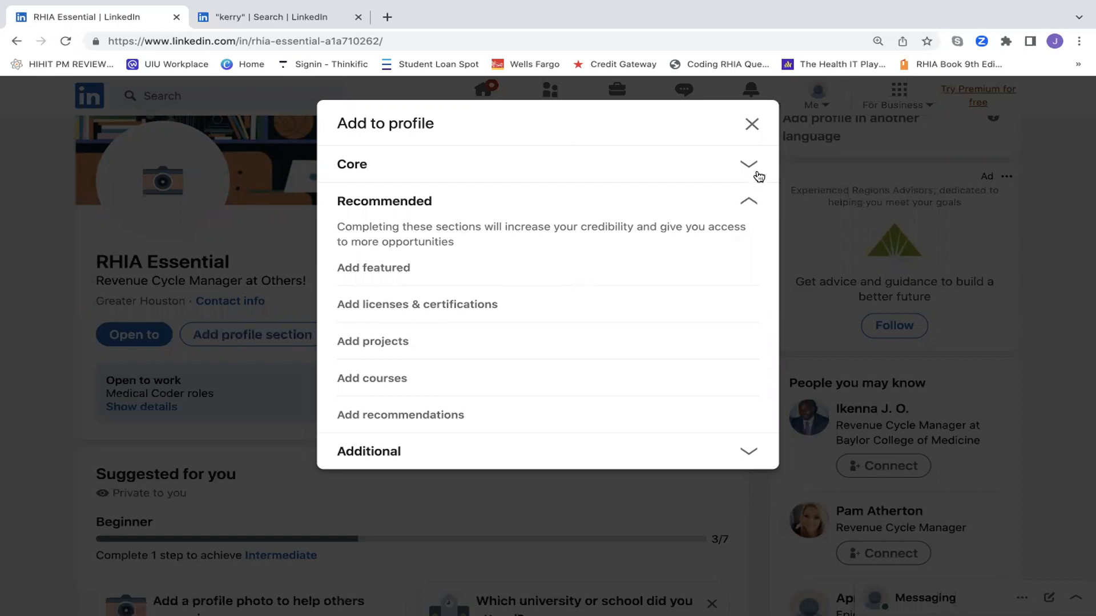
{"action": "left_click", "coordinate": [752, 124]}
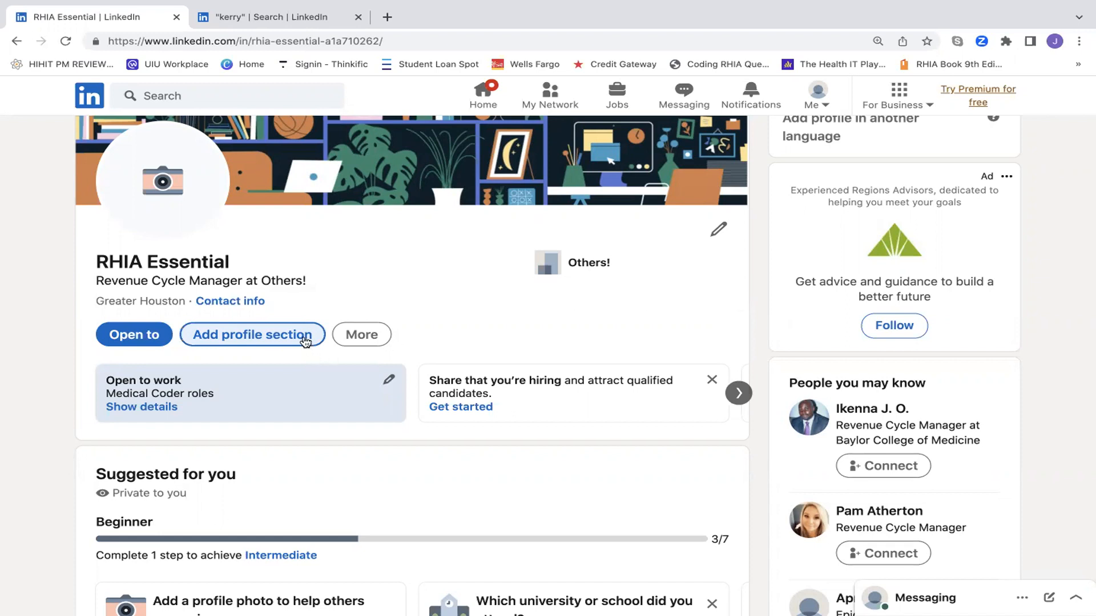
- Open a new About entry from the Core profile sections, highlight its character counter, and make the empty text box active
{"action": "left_click", "coordinate": [282, 336]}
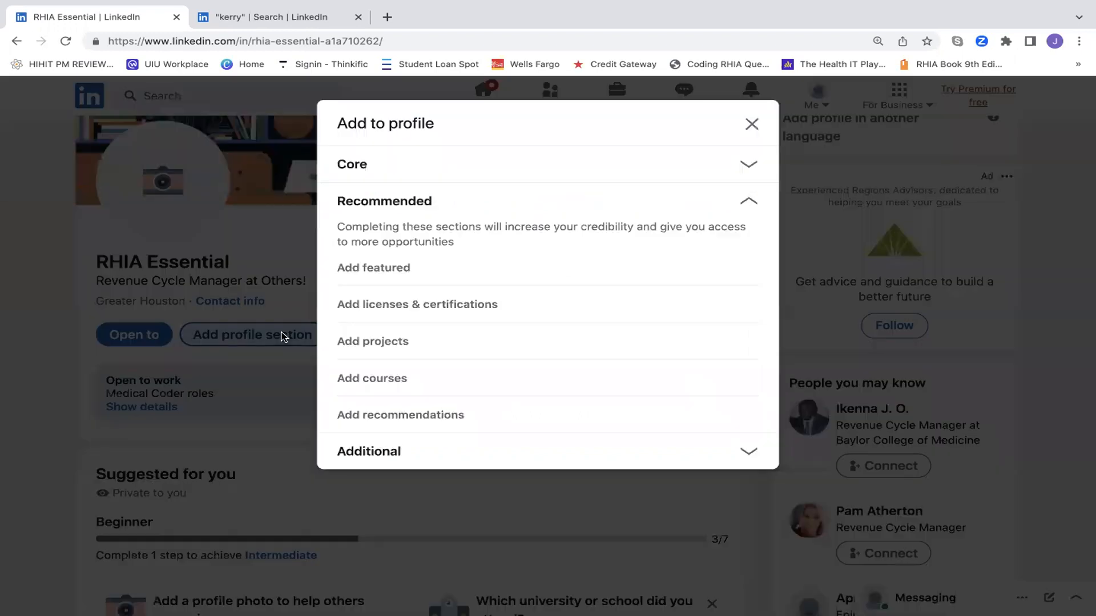
{"action": "left_click", "coordinate": [749, 174]}
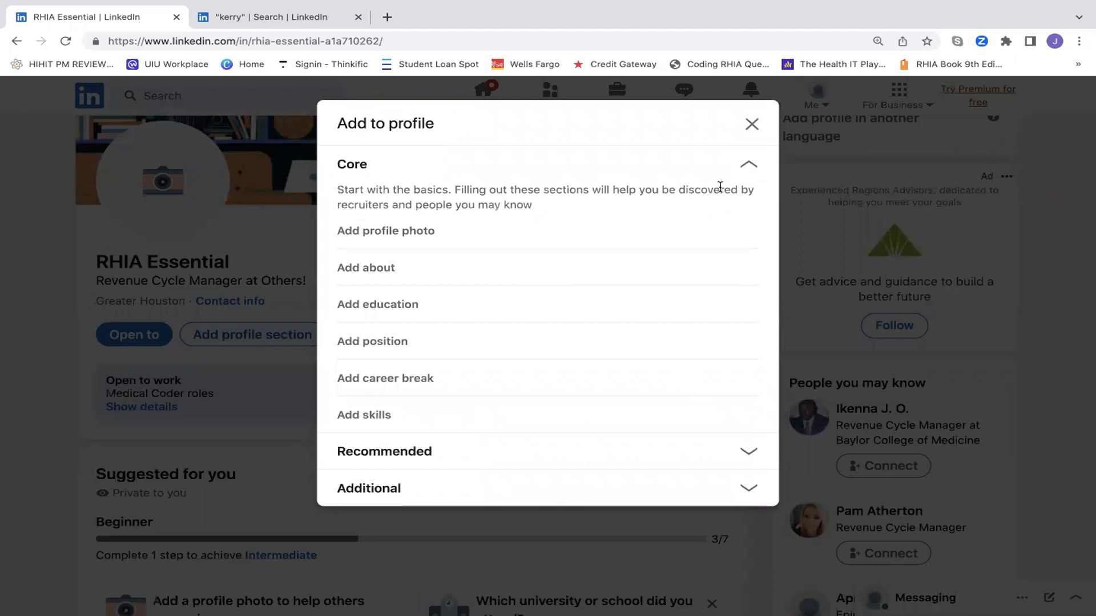
{"action": "left_click", "coordinate": [376, 269]}
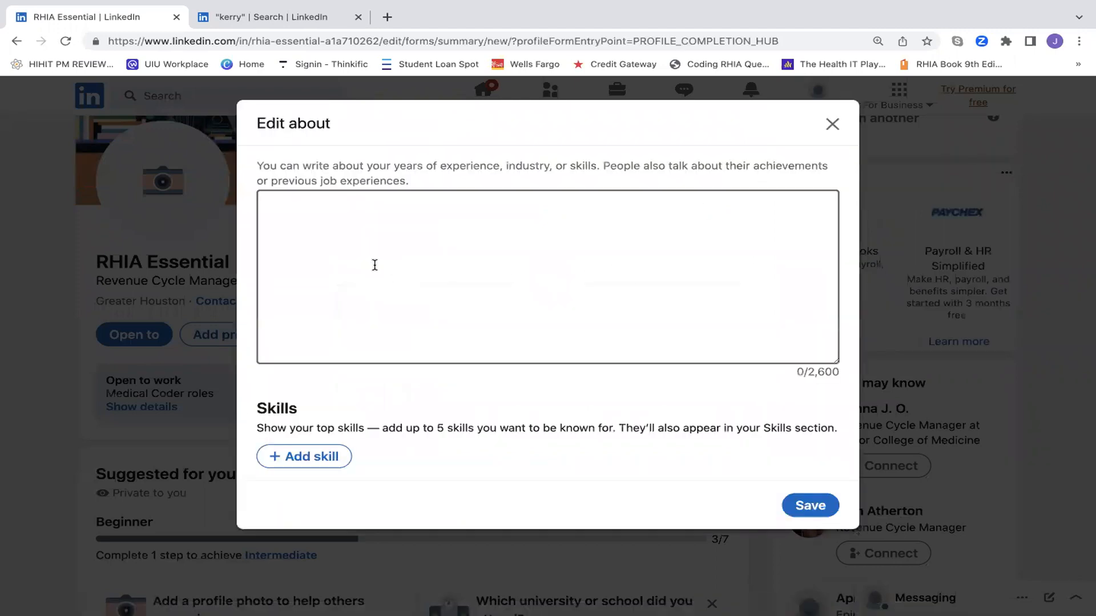
{"action": "left_click", "coordinate": [419, 234]}
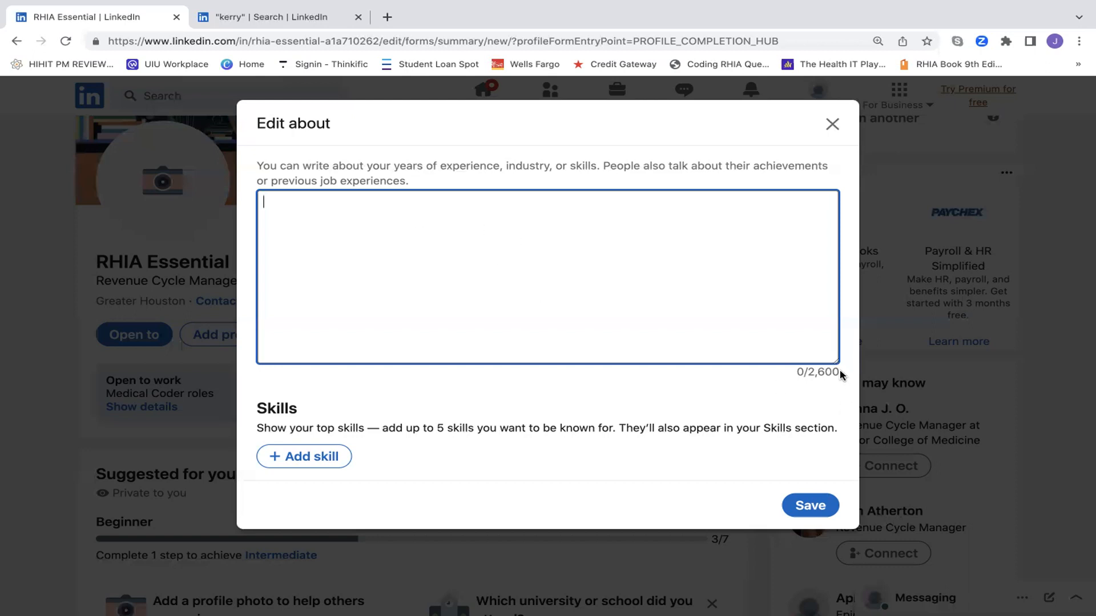
{"action": "left_click_drag", "start_coordinate": [840, 372], "coordinate": [789, 375]}
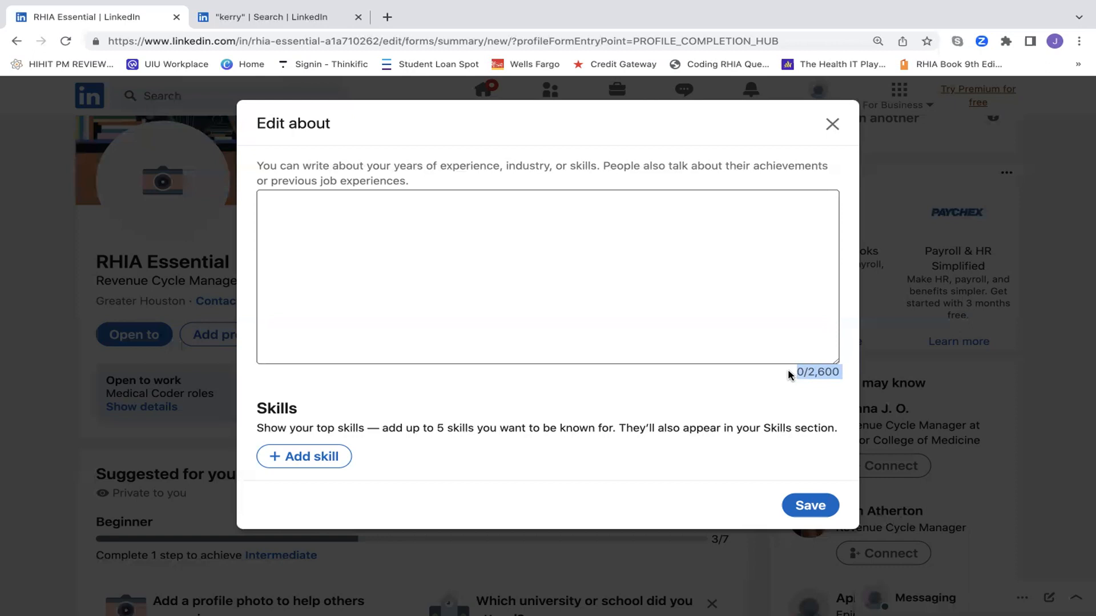
{"action": "left_click", "coordinate": [414, 216]}
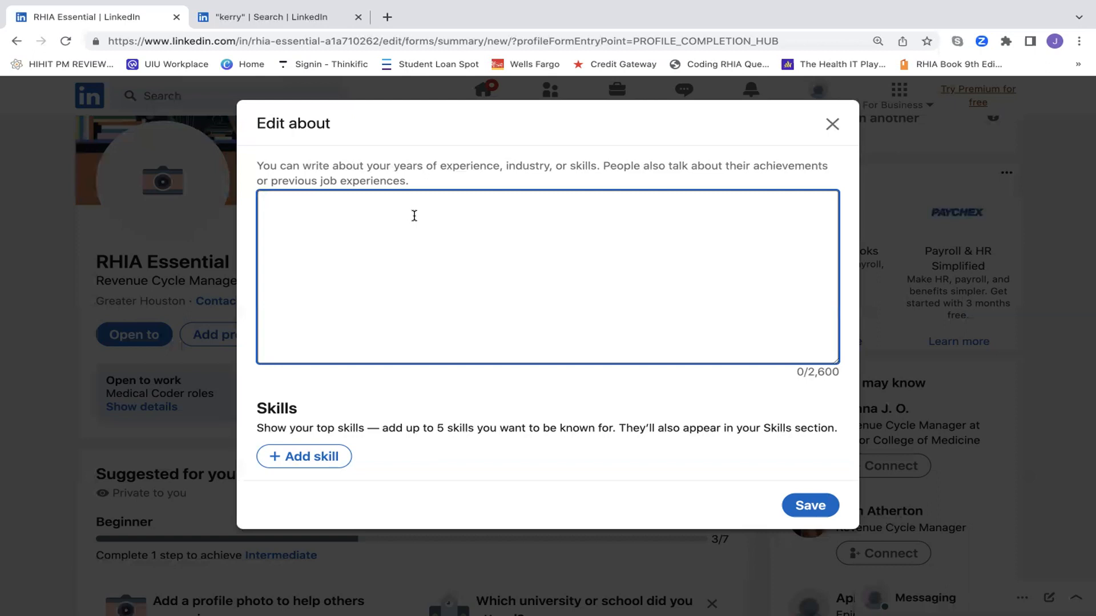
- Begin the About text with "RHIA is an experienced medical coder with"
{"action": "type", "text": "RHIA"}
{"action": "type", "text": "CE"}
{"action": "key", "text": "BackSpace"}
{"action": "key", "text": "BackSpace"}
{"action": "type", "text": "is a "}
{"action": "type", "text": "medical cor"}
{"action": "type", "text": "d"}
{"action": "key", "text": "BackSpace"}
{"action": "key", "text": "BackSpace"}
{"action": "key", "text": "BackSpace"}
{"action": "key", "text": "BackSpace"}
{"action": "key", "text": "BackSpace"}
{"action": "key", "text": "BackSpace"}
{"action": "key", "text": "BackSpace"}
{"action": "key", "text": "BackSpace"}
{"action": "key", "text": "BackSpace"}
{"action": "key", "text": "BackSpace"}
{"action": "key", "text": "BackSpace"}
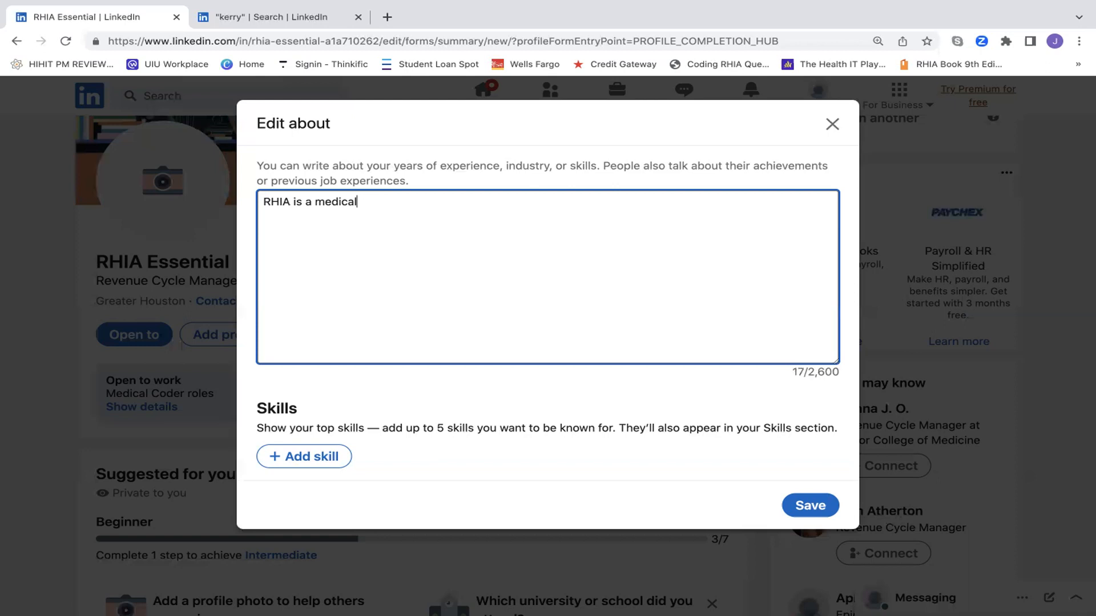
{"action": "key", "text": "BackSpace"}
{"action": "type", "text": "exper"}
{"action": "key", "text": "BackSpace"}
{"action": "key", "text": "BackSpace"}
{"action": "key", "text": "BackSpace"}
{"action": "key", "text": "BackSpace"}
{"action": "key", "text": "BackSpace"}
{"action": "key", "text": "BackSpace"}
{"action": "type", "text": "n experienced medic"}
{"action": "key", "text": "BackSpace"}
{"action": "key", "text": "BackSpace"}
{"action": "type", "text": "ical coder with "}
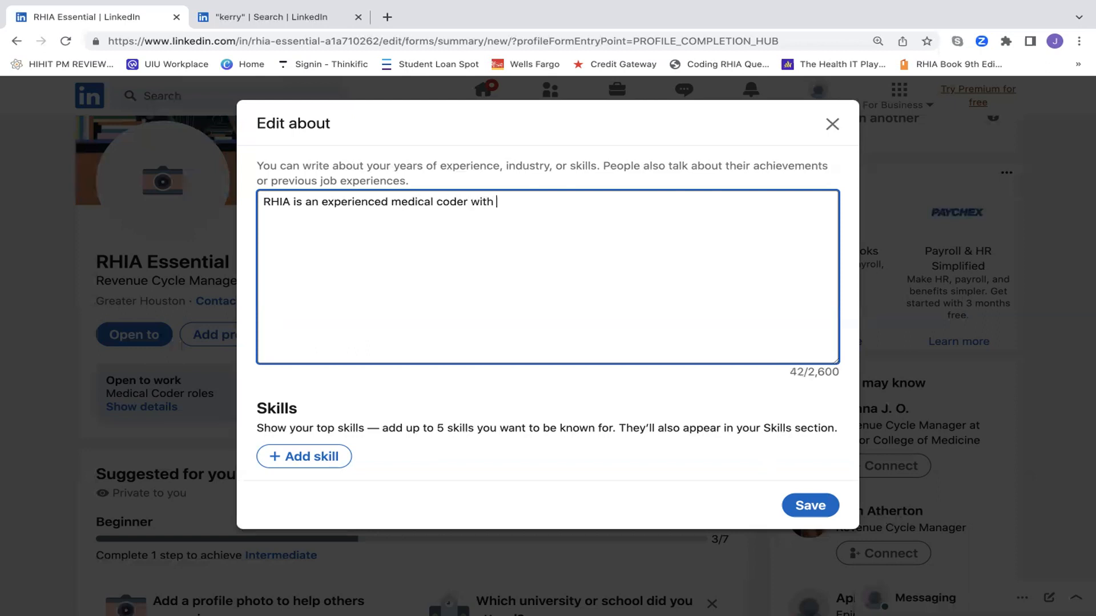
- Complete the opening About sentence with "7 years of experience in hospital and clinical settings."
{"action": "type", "text": "7 yeats"}
{"action": "key", "text": "BackSpace"}
{"action": "key", "text": "BackSpace"}
{"action": "type", "text": "rs of experience in"}
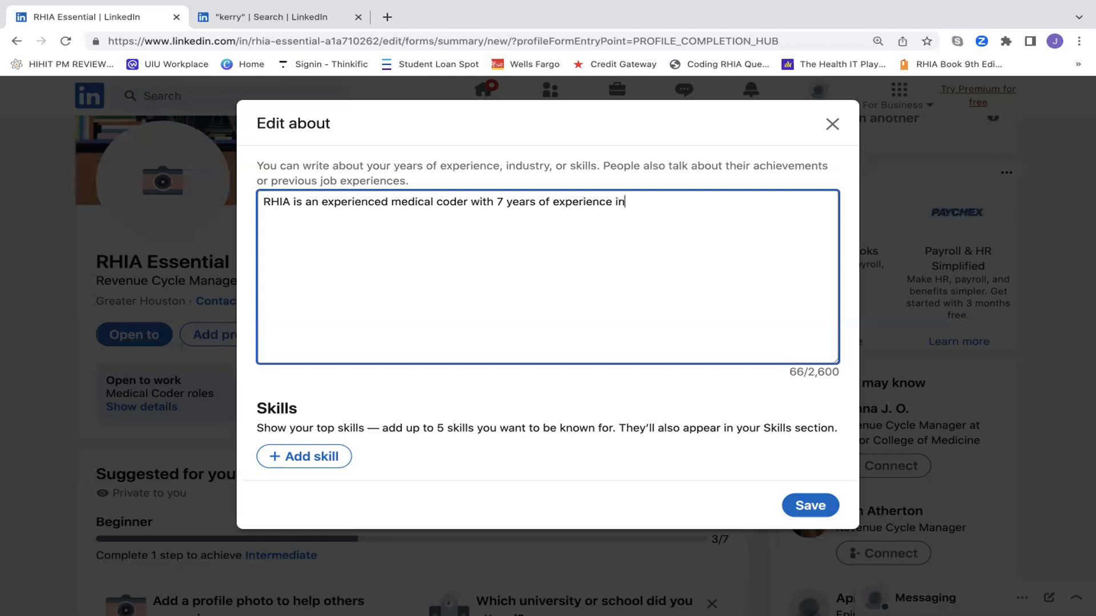
{"action": "type", "text": " hos"}
{"action": "key", "text": "BackSpace"}
{"action": "type", "text": "spital ans cl"}
{"action": "key", "text": "BackSpace"}
{"action": "key", "text": "BackSpace"}
{"action": "key", "text": "BackSpace"}
{"action": "key", "text": "BackSpace"}
{"action": "type", "text": "d clinical settings."}
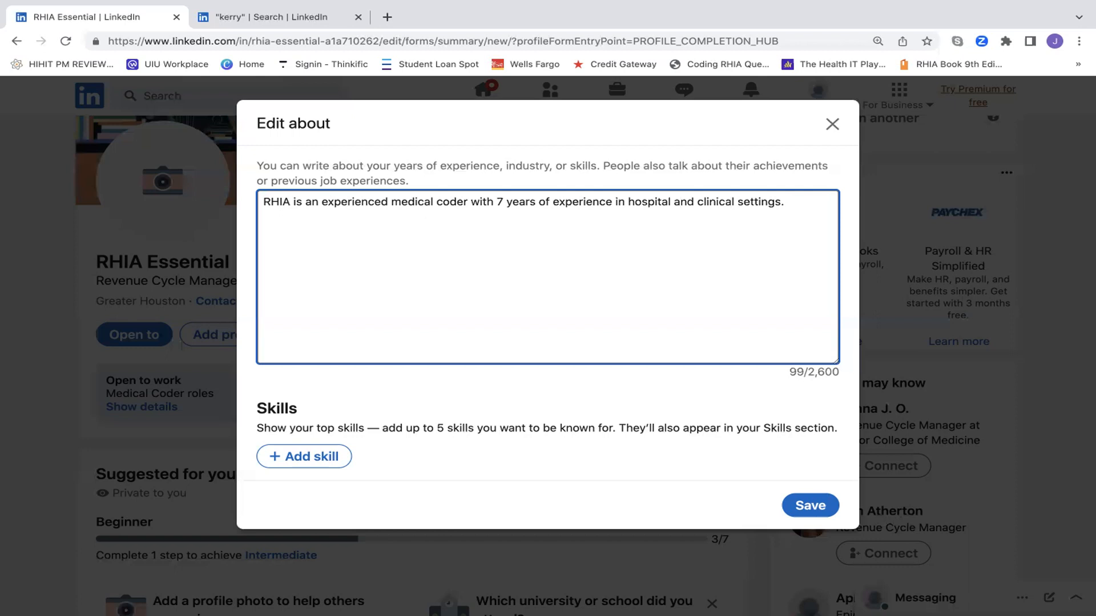
- Start a second sentence with "She is a" after the opening About sentence
{"action": "type", "text": "She is a CERT"}
{"action": "key", "text": "BackSpace"}
{"action": "key", "text": "BackSpace"}
{"action": "key", "text": "BackSpace"}
{"action": "type", "text": "ert"}
{"action": "key", "text": "BackSpace"}
{"action": "key", "text": "BackSpace"}
{"action": "type", "text": "rtif"}
{"action": "key", "text": "BackSpace"}
{"action": "key", "text": "BackSpace"}
{"action": "key", "text": "BackSpace"}
{"action": "key", "text": "BackSpace"}
{"action": "key", "text": "BackSpace"}
{"action": "key", "text": "BackSpace"}
{"action": "key", "text": "BackSpace"}
- Add the headings "Strengths" and "Accomplishments" on separate lines below the opening About text
{"action": "key", "text": "Return"}
{"action": "key", "text": "Return"}
{"action": "type", "text": "Steng"}
{"action": "key", "text": "BackSpace"}
{"action": "key", "text": "BackSpace"}
{"action": "key", "text": "BackSpace"}
{"action": "key", "text": "BackSpace"}
{"action": "key", "text": "BackSpace"}
{"action": "type", "text": "Strengths"}
{"action": "key", "text": "Return"}
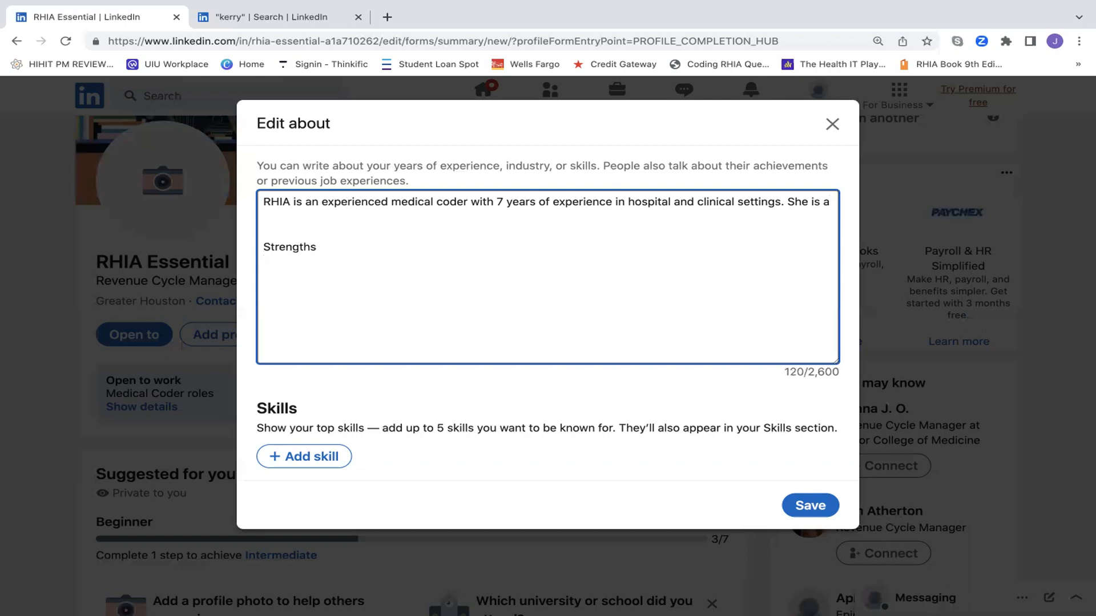
{"action": "type", "text": "Accomplishments"}
{"action": "key", "text": "Return"}
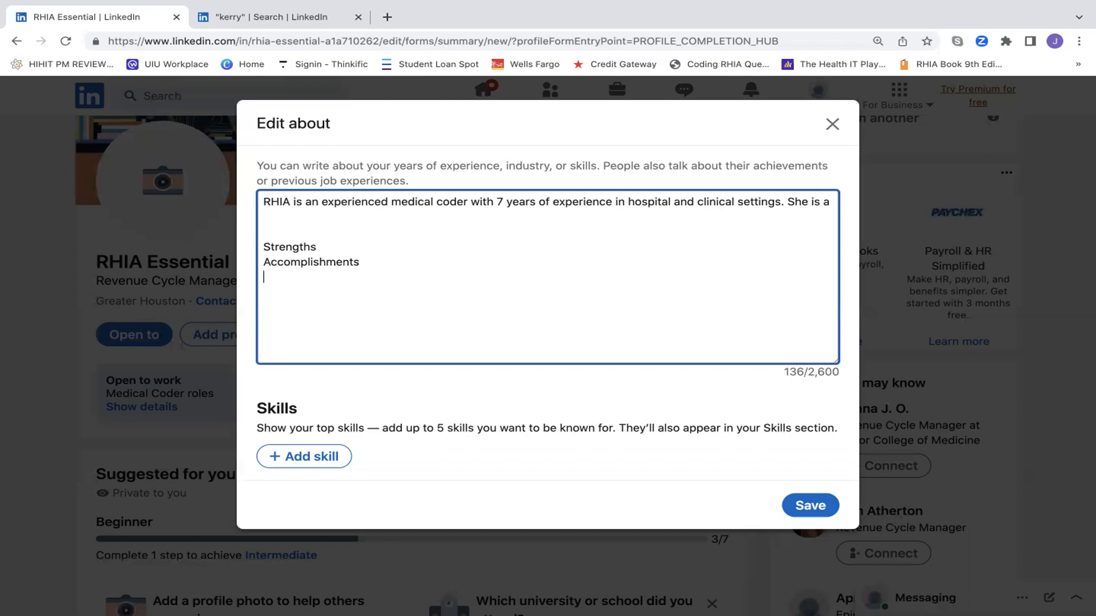
- Add the closing line "She is open to new opportunities." below Accomplishments
{"action": "type", "text": "I am"}
{"action": "key", "text": "BackSpace"}
{"action": "key", "text": "BackSpace"}
{"action": "key", "text": "BackSpace"}
{"action": "key", "text": "BackSpace"}
{"action": "key", "text": "BackSpace"}
{"action": "type", "text": "She is open to new"}
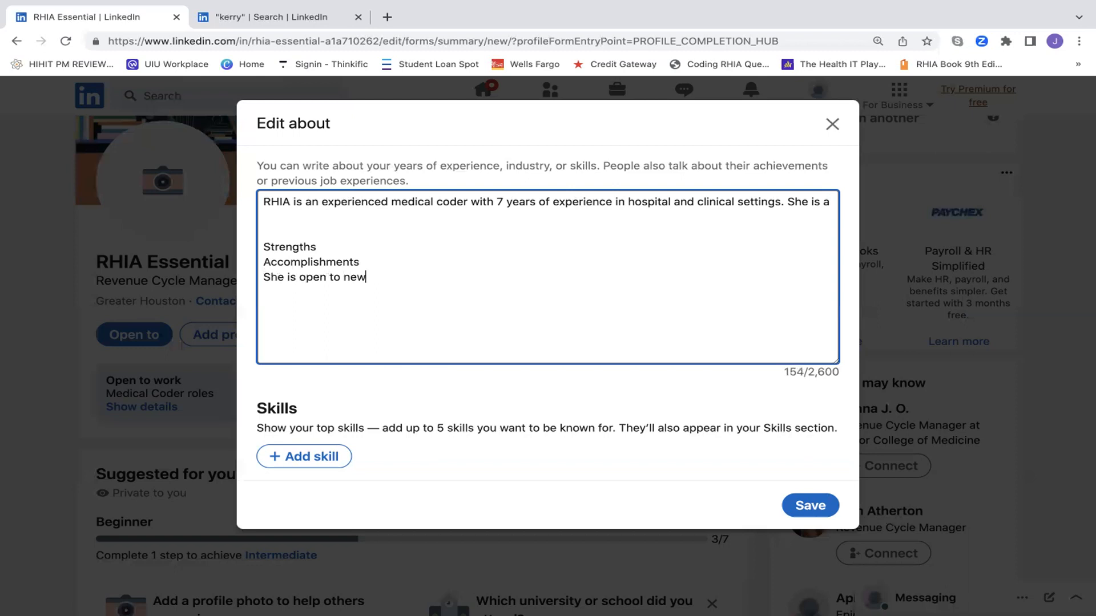
{"action": "type", "text": " opportunities."}
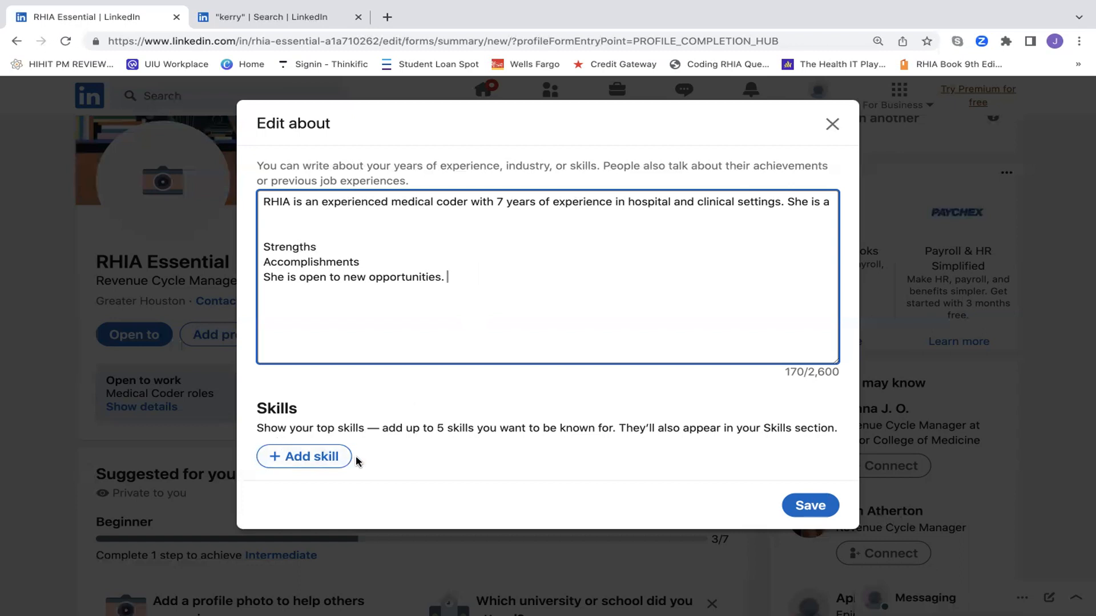
- Try "medical coding" and "biller" as skills for the About section, clearing each entry
{"action": "left_click", "coordinate": [324, 464]}
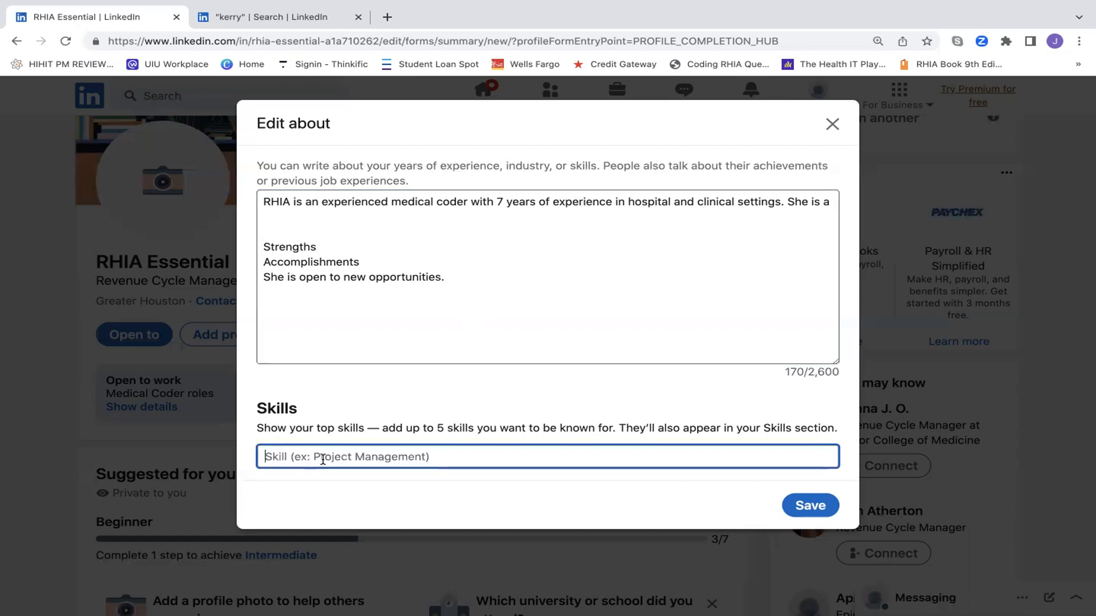
{"action": "type", "text": "medic"}
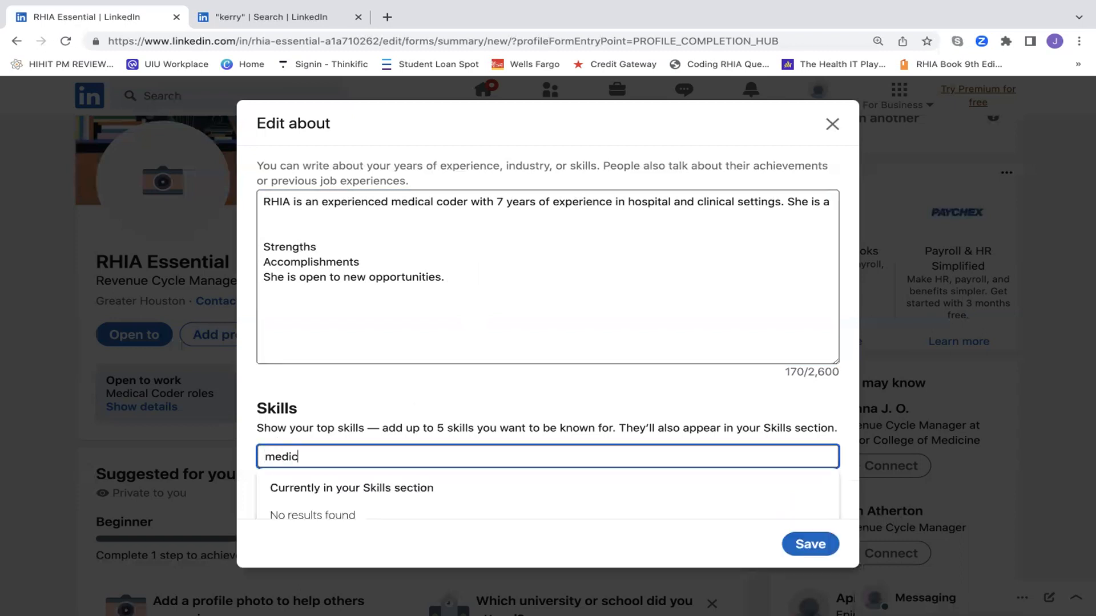
{"action": "type", "text": "al coding"}
{"action": "key", "text": "BackSpace"}
{"action": "key", "text": "BackSpace"}
{"action": "key", "text": "BackSpace"}
{"action": "key", "text": "BackSpace"}
{"action": "key", "text": "BackSpace"}
{"action": "key", "text": "BackSpace"}
{"action": "key", "text": "BackSpace"}
{"action": "key", "text": "BackSpace"}
{"action": "key", "text": "BackSpace"}
{"action": "key", "text": "BackSpace"}
{"action": "key", "text": "BackSpace"}
{"action": "key", "text": "BackSpace"}
{"action": "key", "text": "BackSpace"}
{"action": "key", "text": "BackSpace"}
{"action": "type", "text": "bill"}
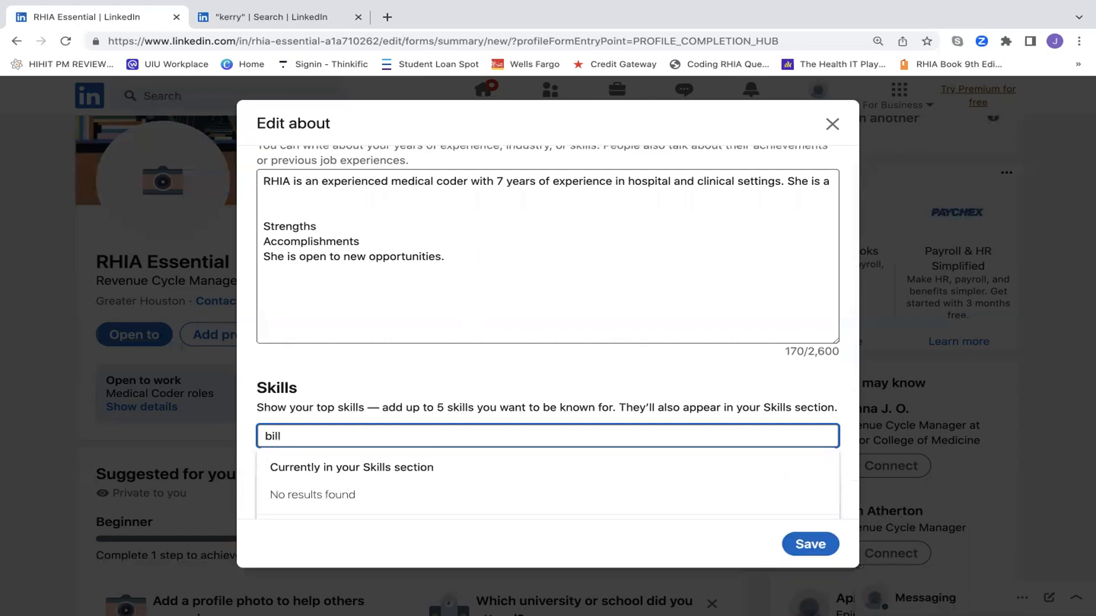
{"action": "type", "text": "er"}
{"action": "key", "text": "BackSpace"}
{"action": "key", "text": "BackSpace"}
{"action": "key", "text": "BackSpace"}
{"action": "key", "text": "BackSpace"}
{"action": "key", "text": "BackSpace"}
{"action": "key", "text": "BackSpace"}
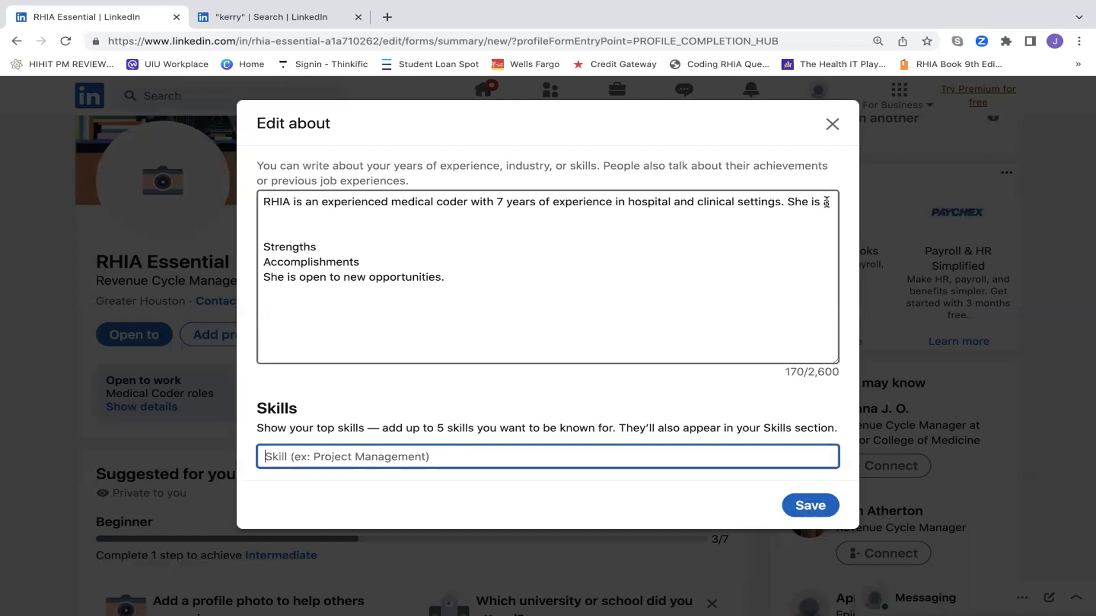
- Delete the unfinished "She is a" fragment and an extra blank line above Strengths, and save the About section
{"action": "left_click_drag", "start_coordinate": [829, 204], "coordinate": [791, 201]}
{"action": "key", "text": "BackSpace"}
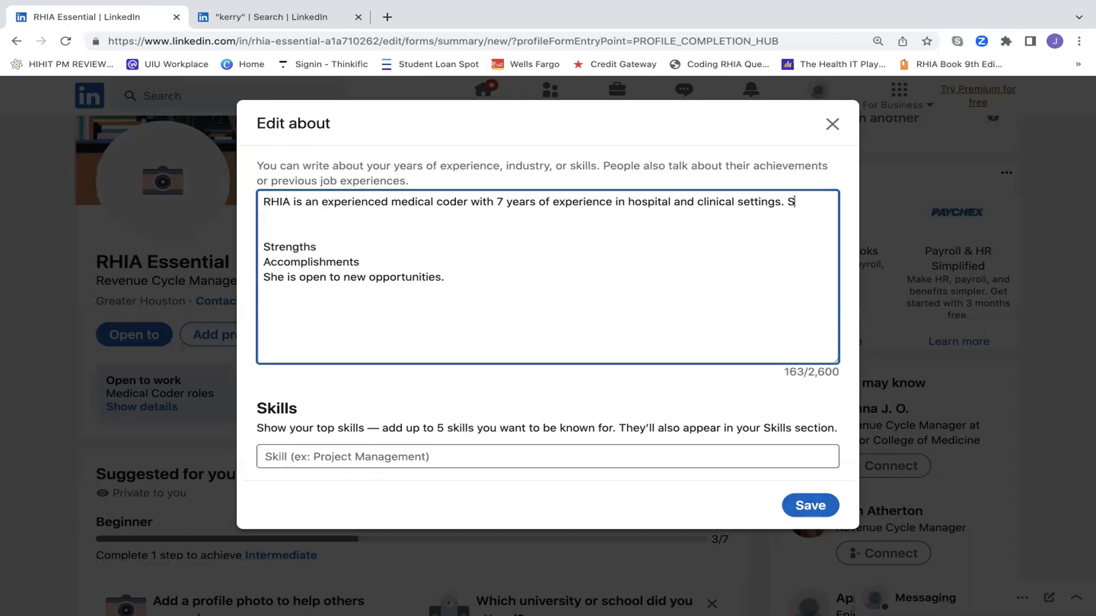
{"action": "key", "text": "BackSpace"}
{"action": "left_click", "coordinate": [265, 228]}
{"action": "key", "text": "BackSpace"}
{"action": "left_click", "coordinate": [793, 504]}
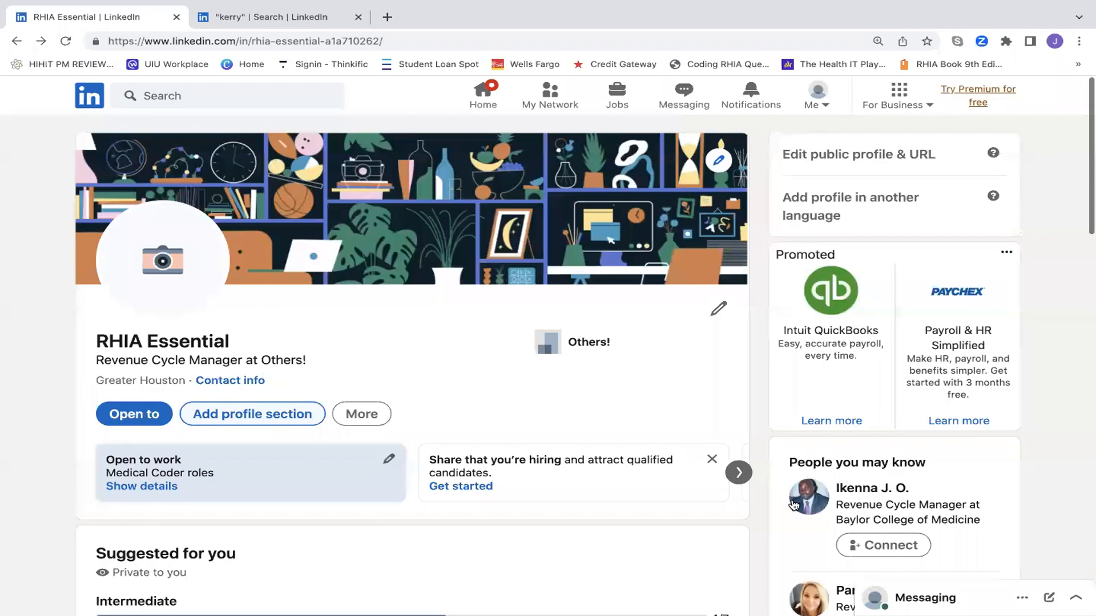
- Start a new education entry from the Core profile sections and set the school to Fisk University
{"action": "scroll", "coordinate": [402, 522], "scroll_direction": "down", "scroll_amount": 2}
{"action": "scroll", "coordinate": [399, 523], "scroll_direction": "down", "scroll_amount": 8}
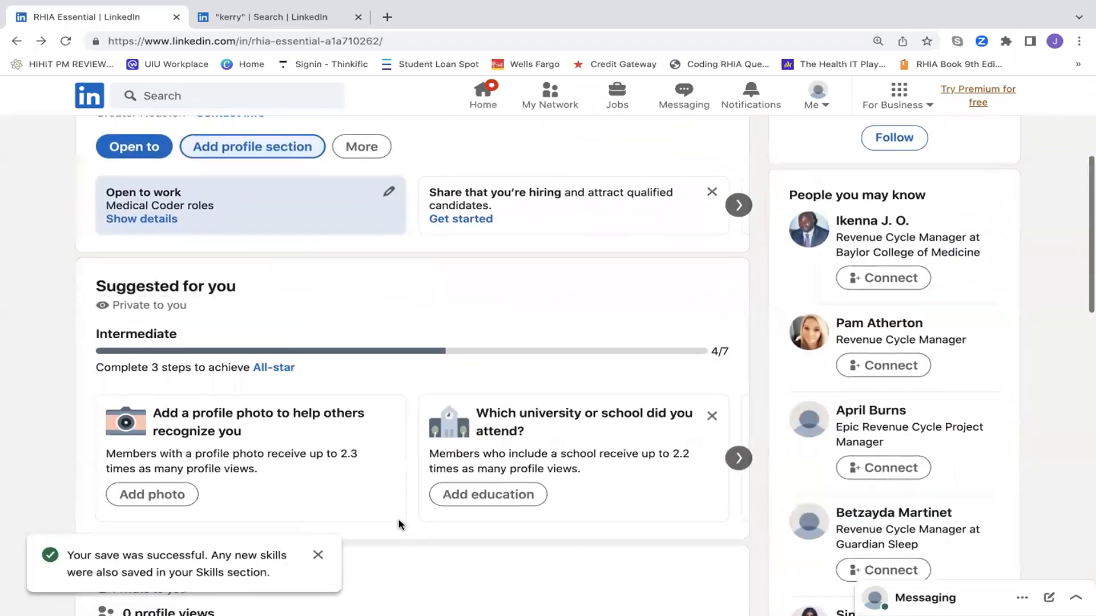
{"action": "scroll", "coordinate": [400, 524], "scroll_direction": "down", "scroll_amount": 3}
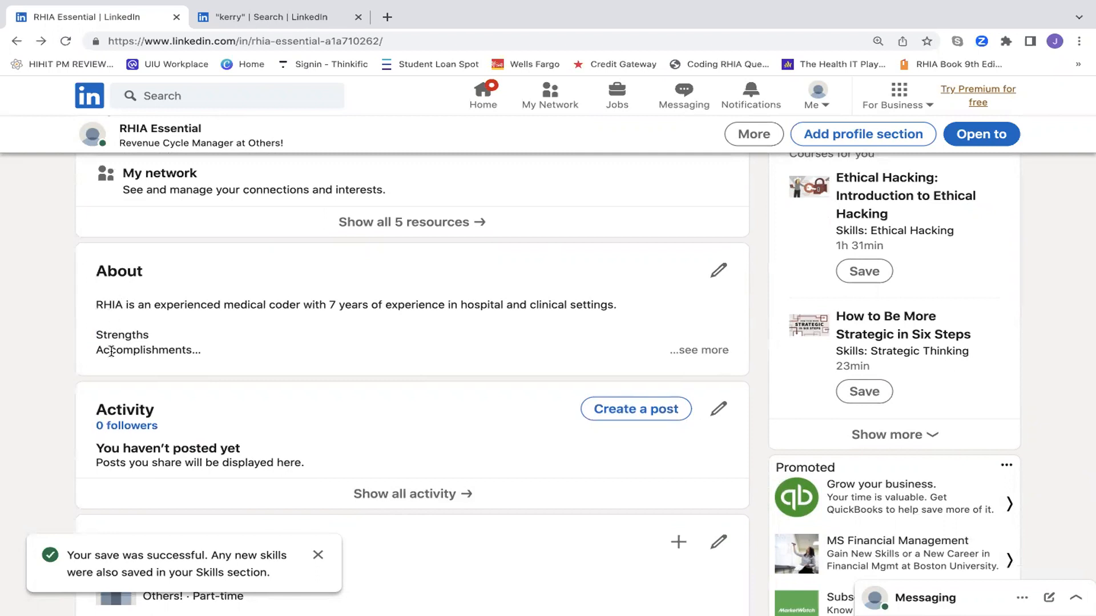
{"action": "scroll", "coordinate": [303, 323], "scroll_direction": "up", "scroll_amount": 10}
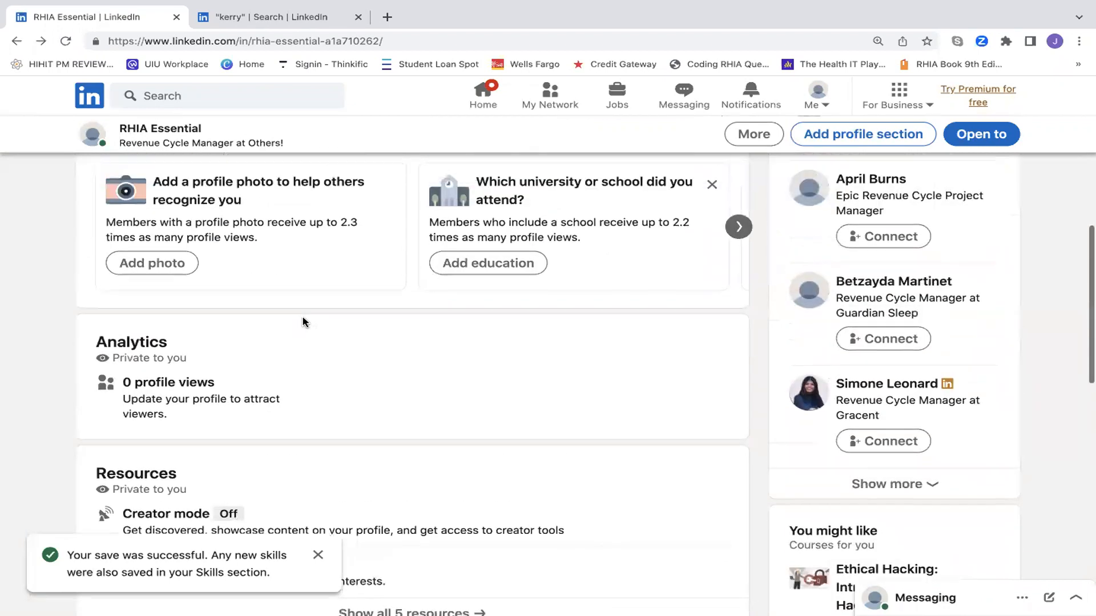
{"action": "scroll", "coordinate": [303, 323], "scroll_direction": "up", "scroll_amount": 2}
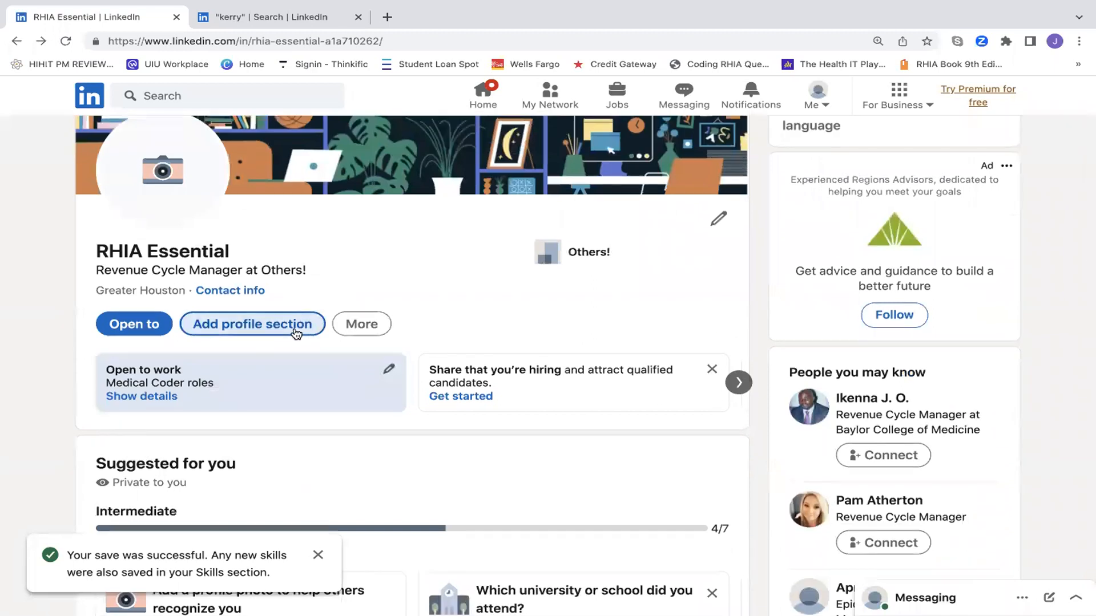
{"action": "left_click", "coordinate": [297, 330]}
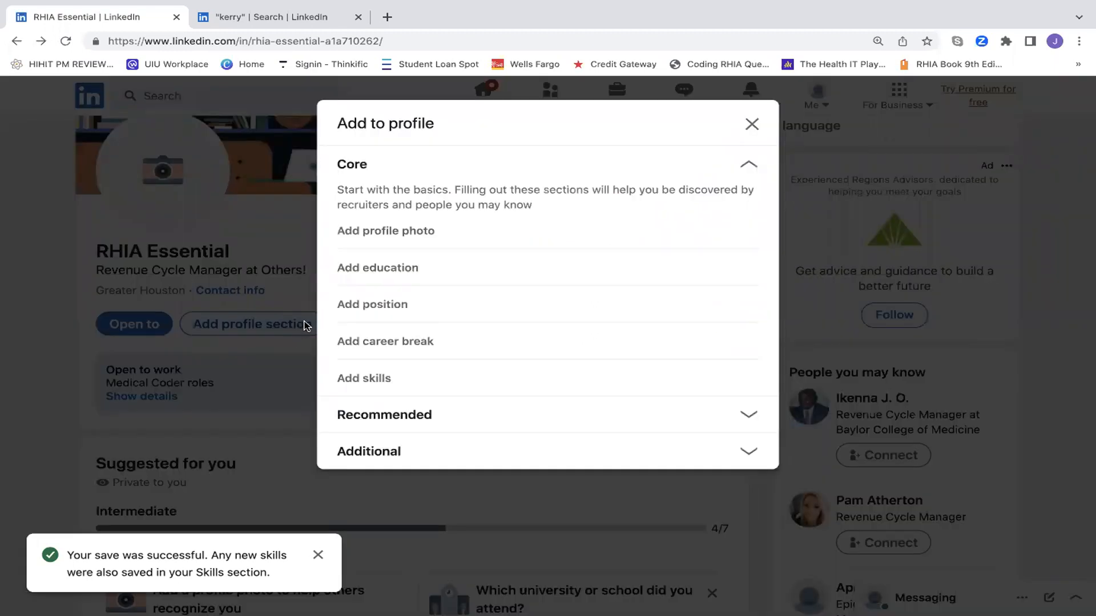
{"action": "left_click", "coordinate": [389, 271]}
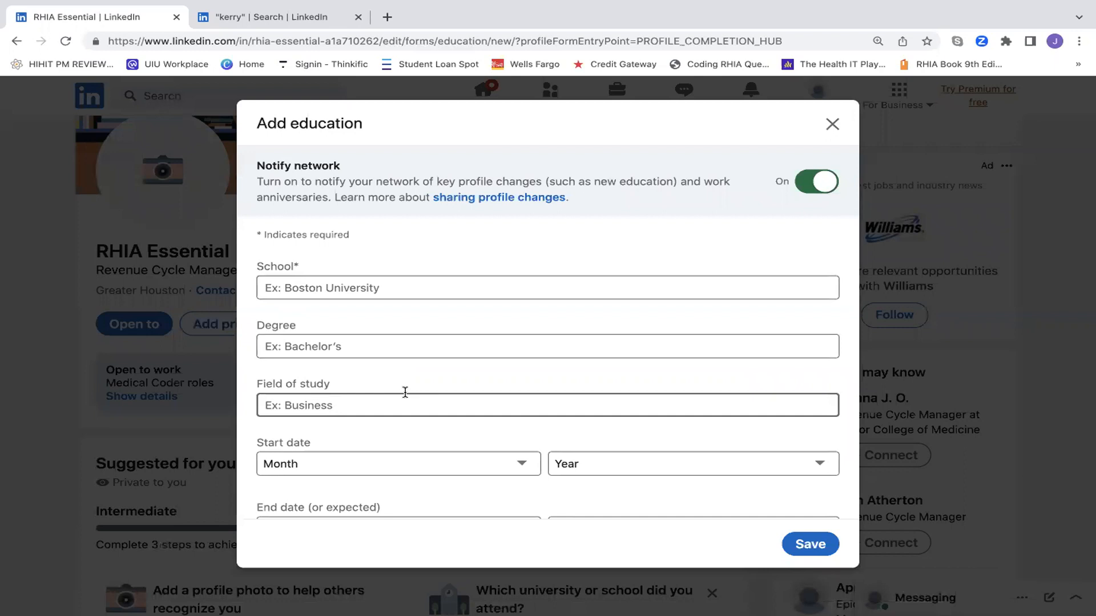
{"action": "scroll", "coordinate": [405, 392], "scroll_direction": "down", "scroll_amount": 1}
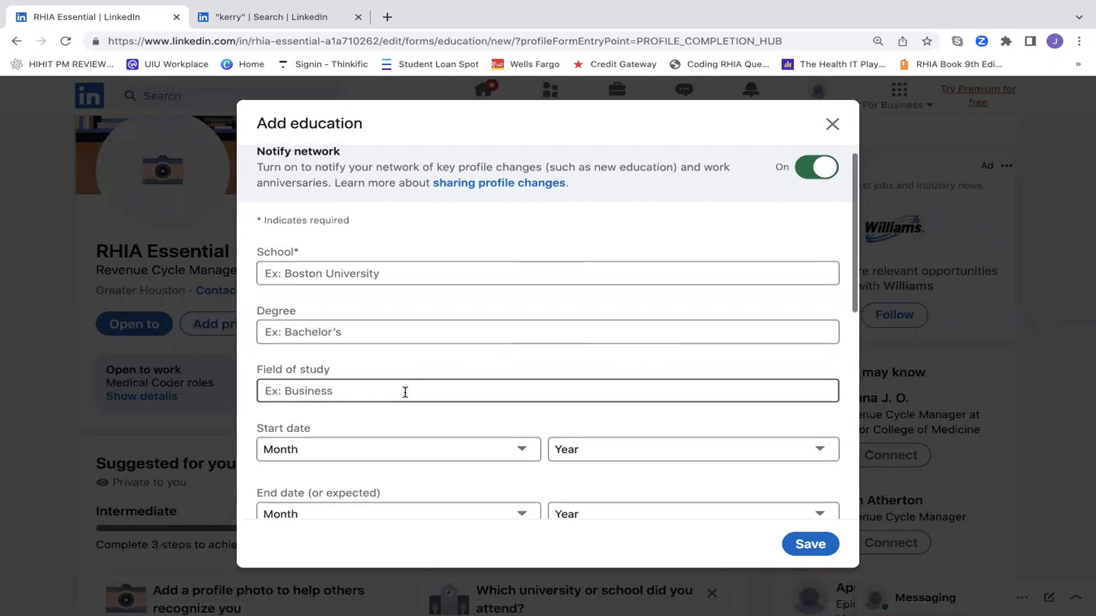
{"action": "left_click", "coordinate": [390, 260]}
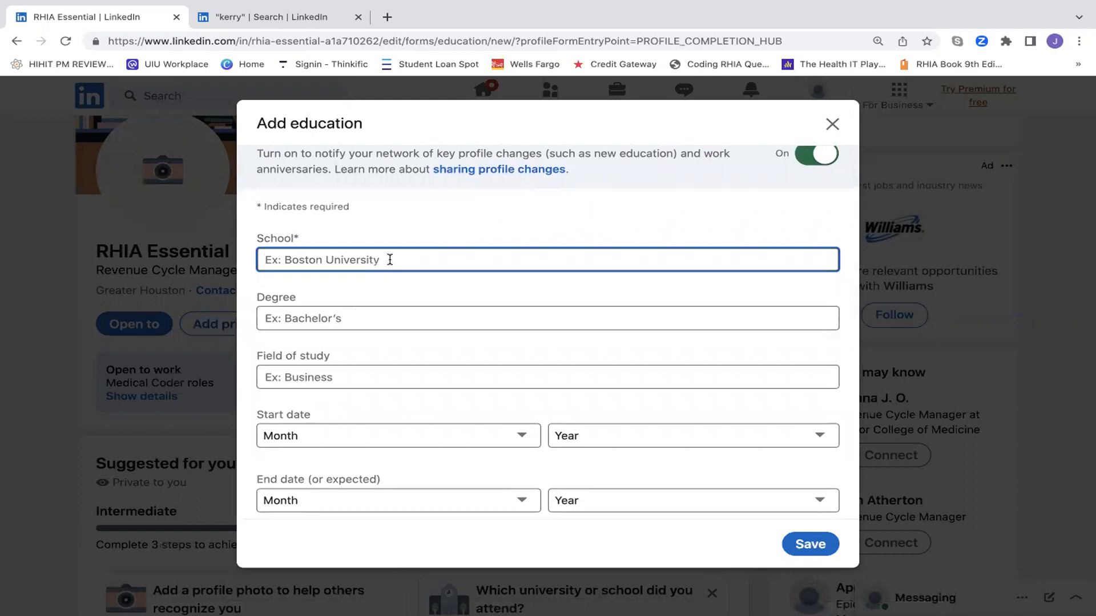
{"action": "type", "text": "Fisk"}
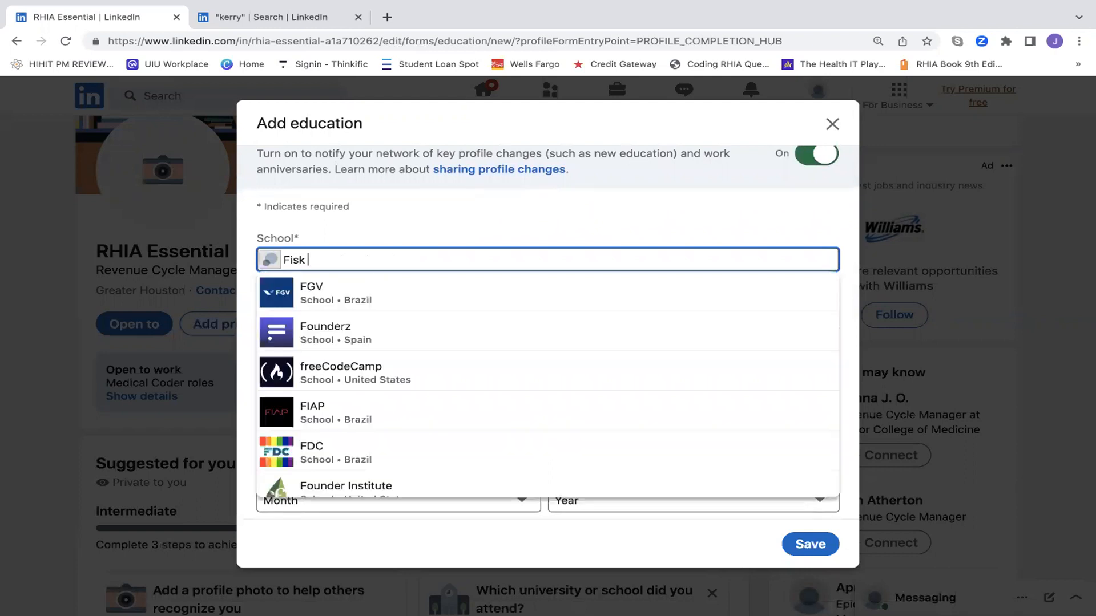
{"action": "left_click", "coordinate": [396, 294]}
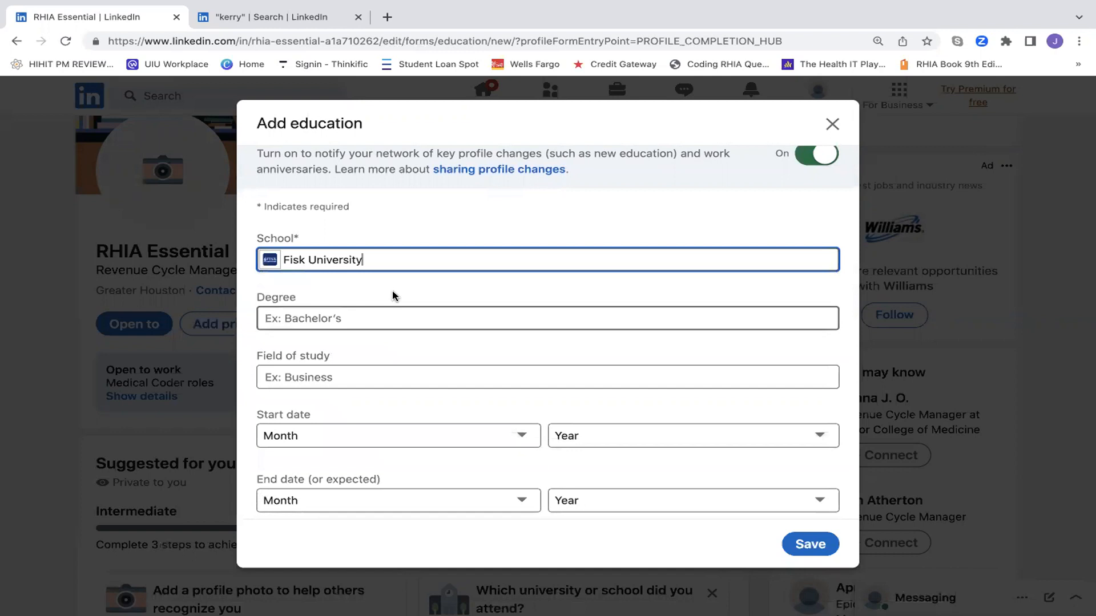
- Set the degree of the education entry to Bachelor's degree
{"action": "left_click", "coordinate": [350, 323]}
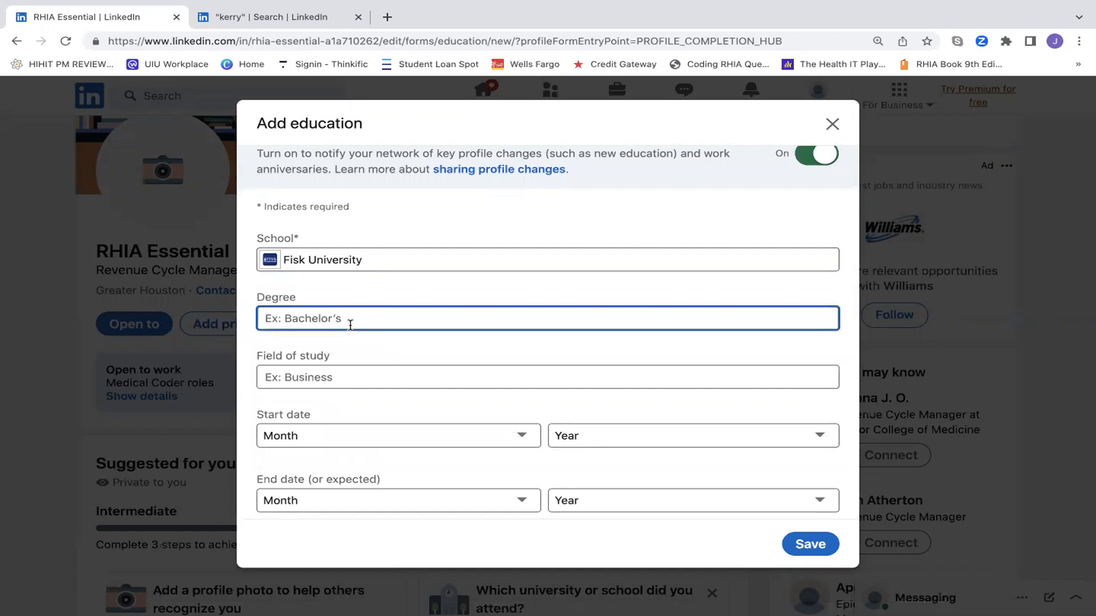
{"action": "type", "text": "BGache"}
{"action": "key", "text": "BackSpace"}
{"action": "key", "text": "BackSpace"}
{"action": "key", "text": "BackSpace"}
{"action": "key", "text": "BackSpace"}
{"action": "key", "text": "BackSpace"}
{"action": "type", "text": "ach"}
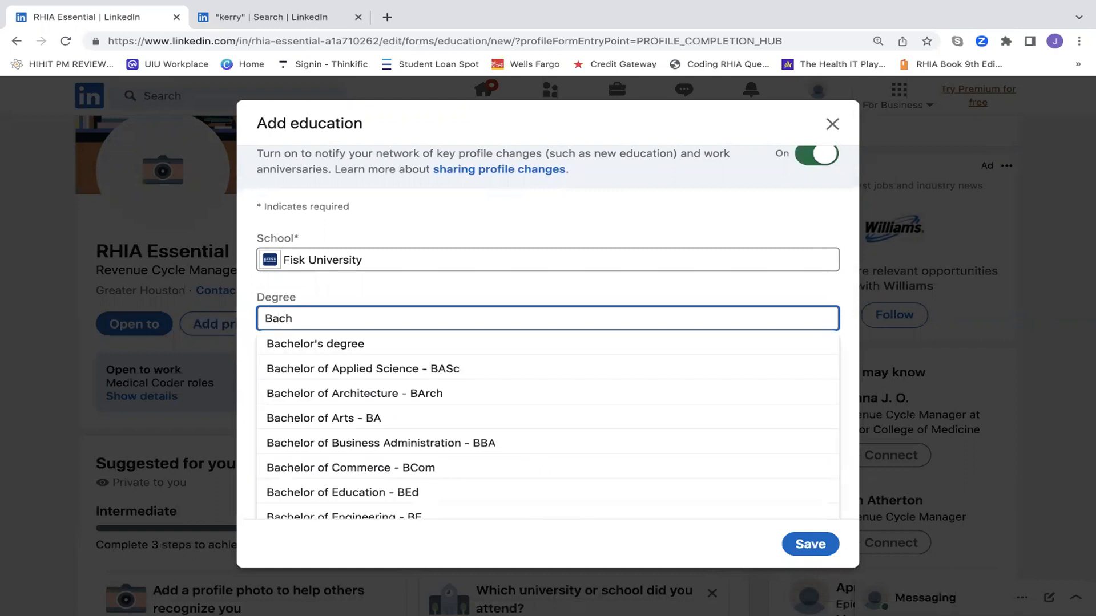
{"action": "left_click", "coordinate": [305, 345]}
- Set the field of study to Nursing Administration
{"action": "left_click", "coordinate": [305, 378]}
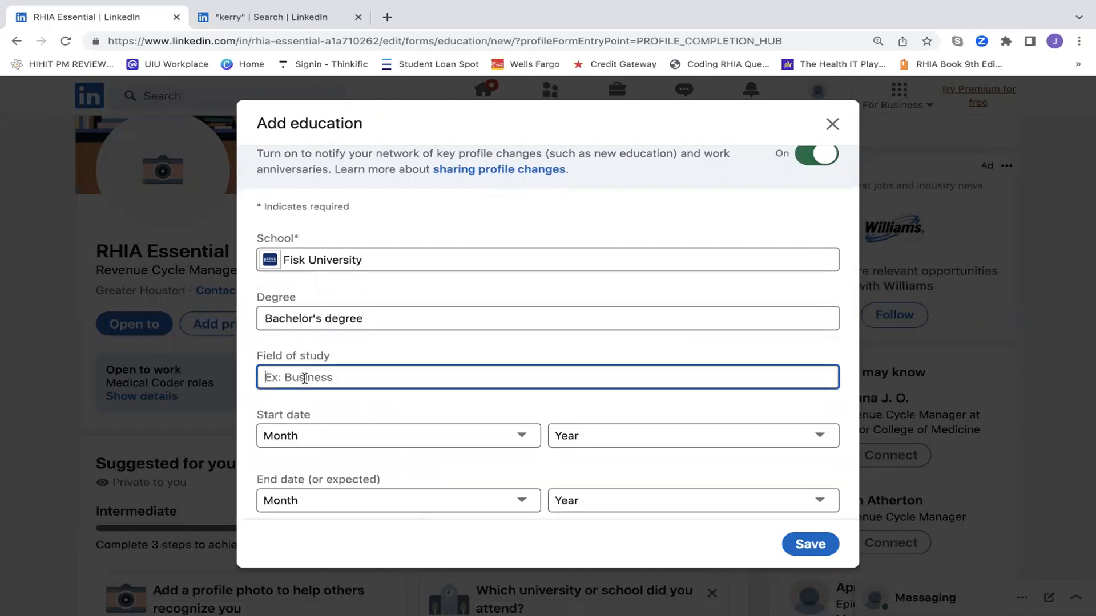
{"action": "type", "text": "Nur"}
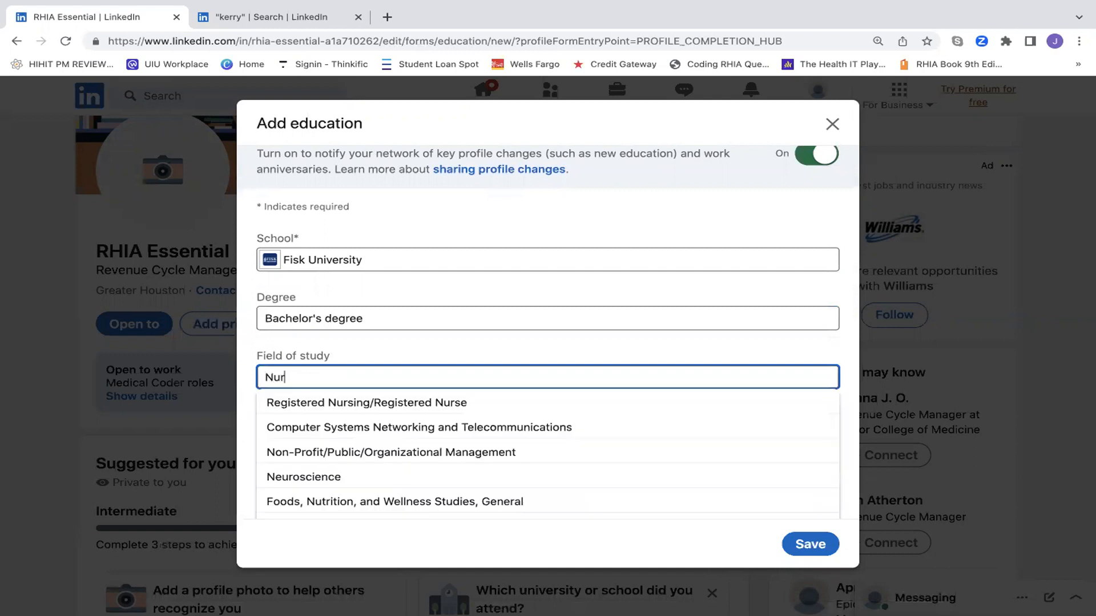
{"action": "type", "text": "s"}
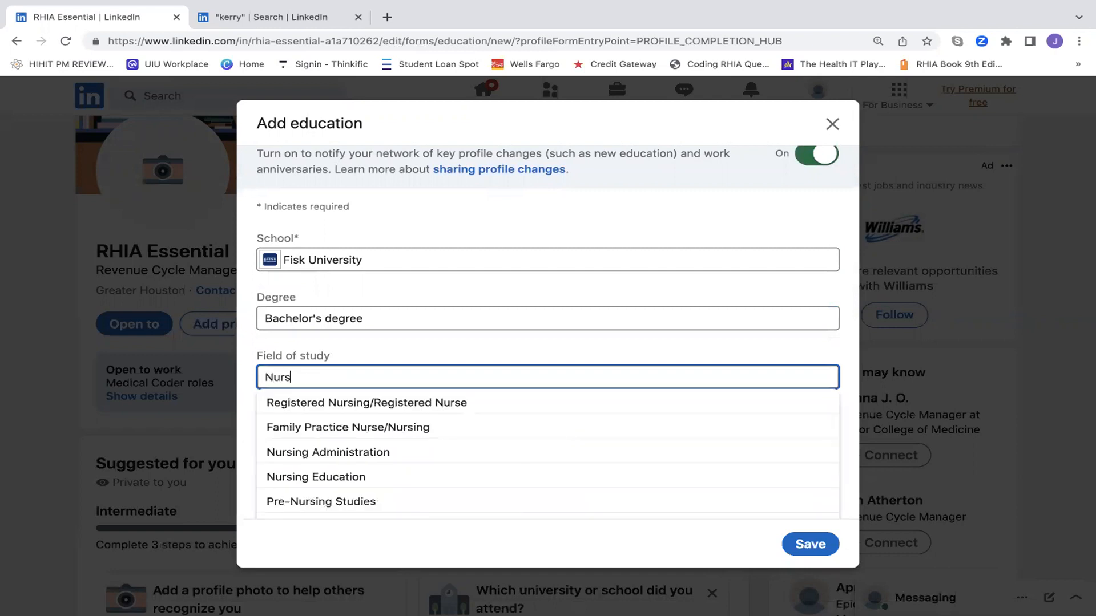
{"action": "type", "text": "in"}
{"action": "left_click", "coordinate": [296, 452]}
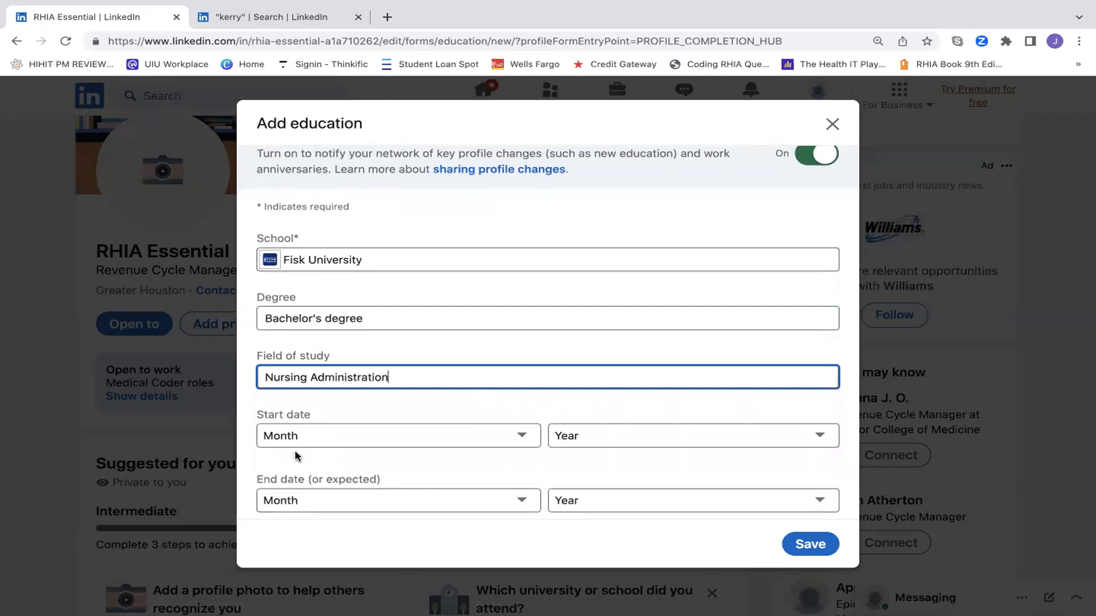
- Examine the start date choices and the grade, activities, description, skills and media fields of the new education entry
{"action": "left_click", "coordinate": [506, 435]}
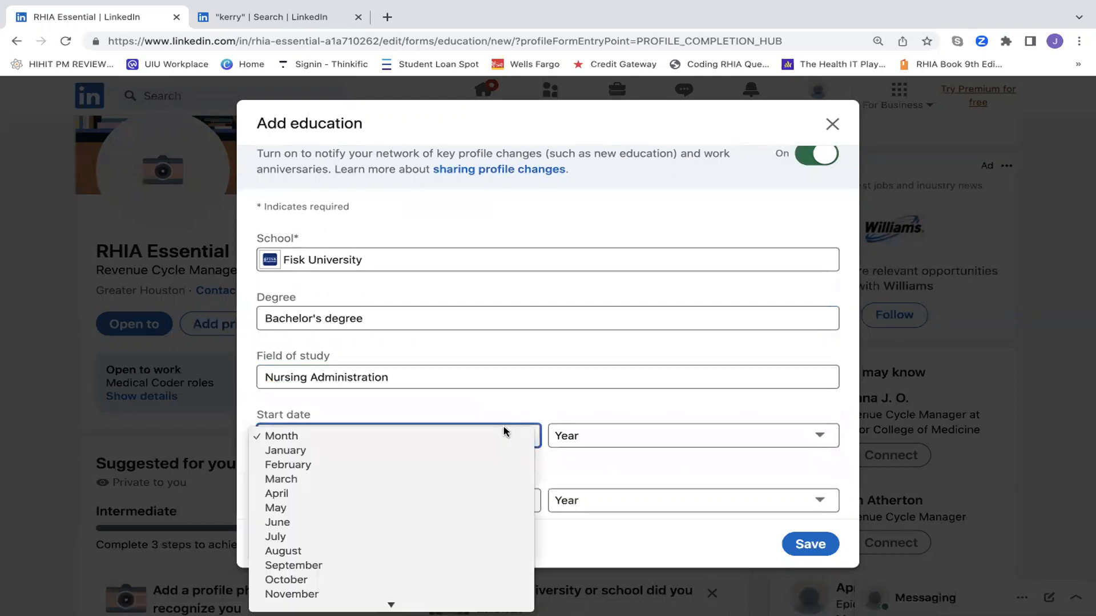
{"action": "scroll", "coordinate": [602, 416], "scroll_direction": "down", "scroll_amount": 3}
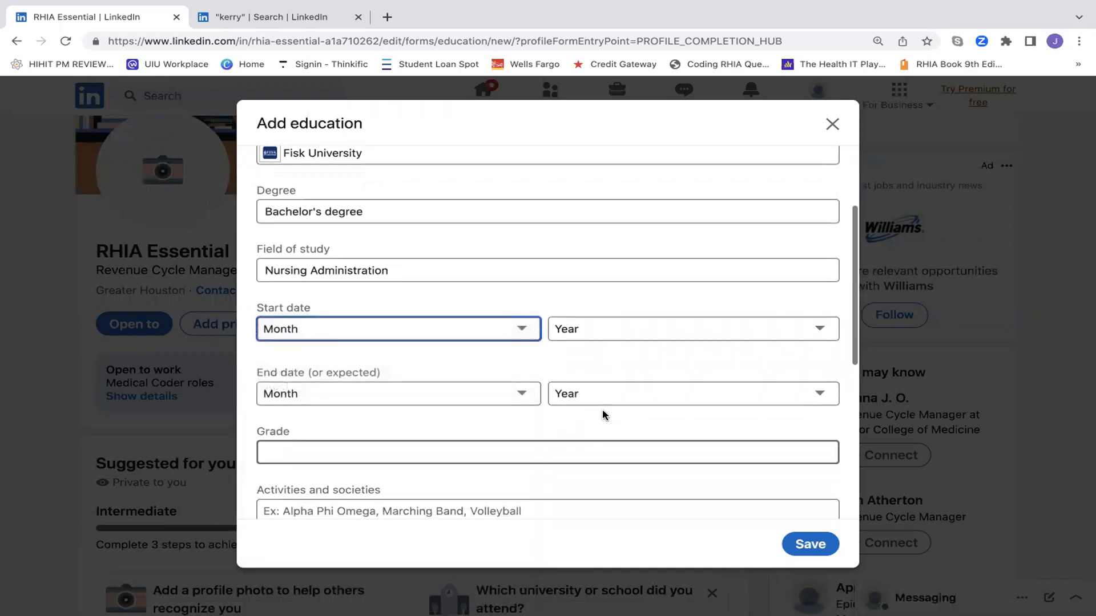
{"action": "scroll", "coordinate": [626, 393], "scroll_direction": "down", "scroll_amount": 3}
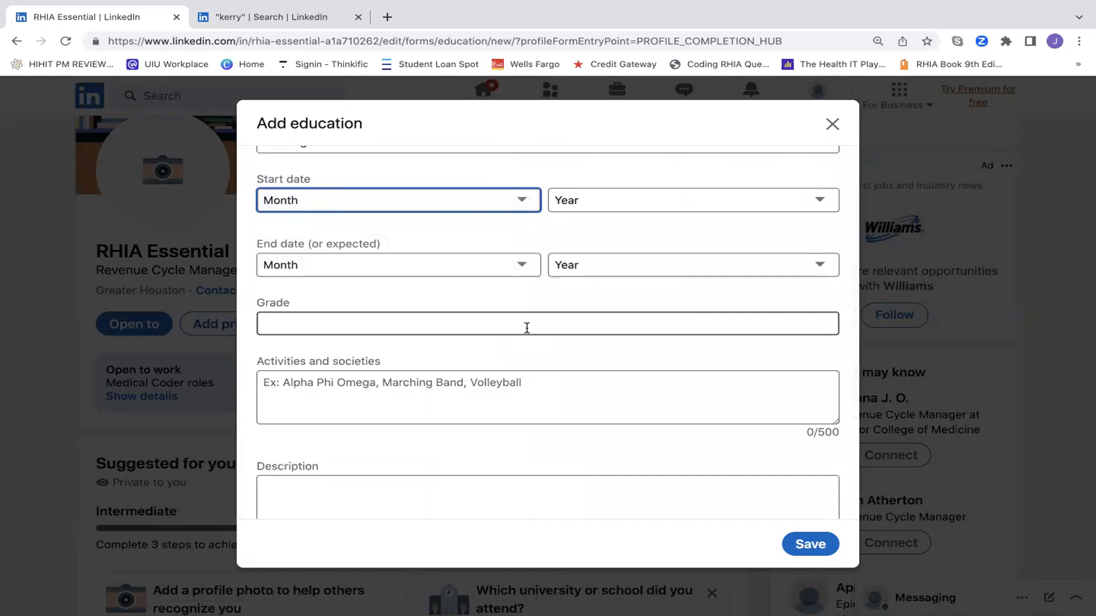
{"action": "left_click", "coordinate": [428, 379]}
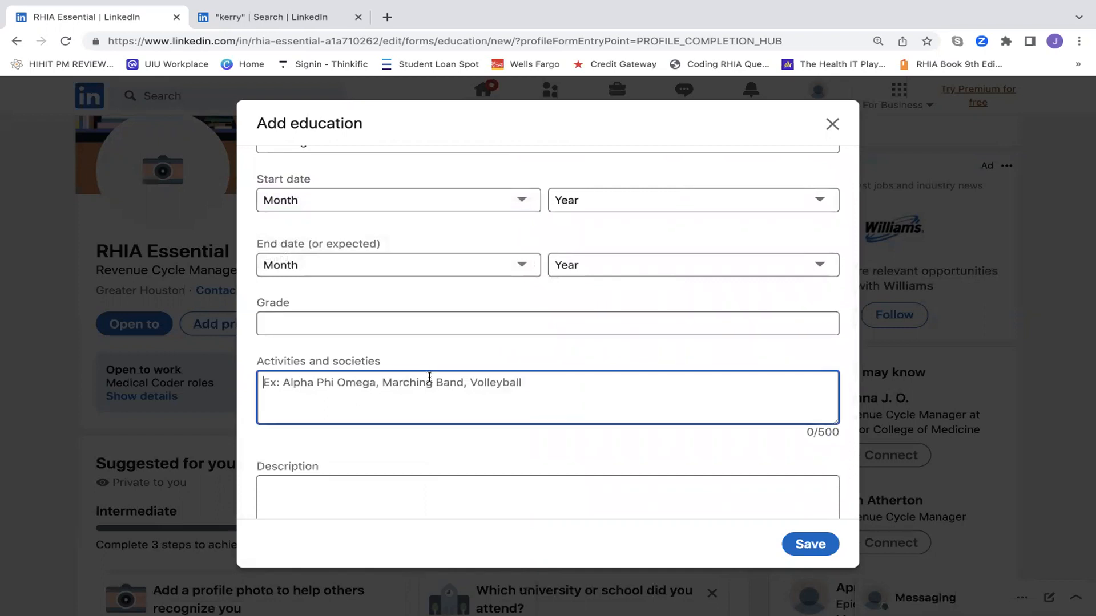
{"action": "scroll", "coordinate": [376, 405], "scroll_direction": "down", "scroll_amount": 1}
{"action": "scroll", "coordinate": [375, 406], "scroll_direction": "down", "scroll_amount": 1}
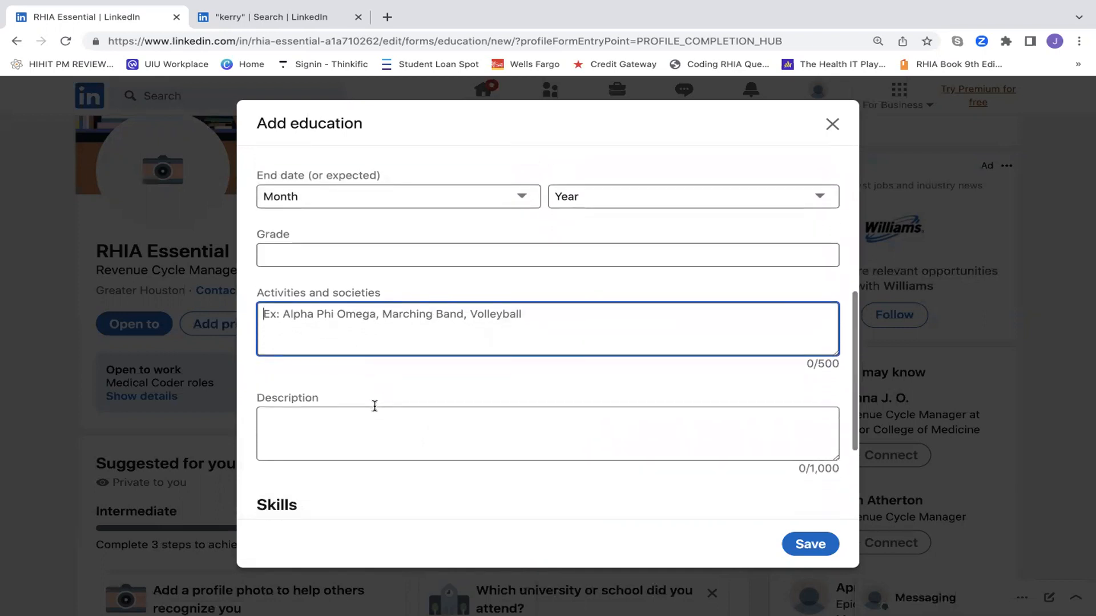
{"action": "scroll", "coordinate": [402, 340], "scroll_direction": "down", "scroll_amount": 2}
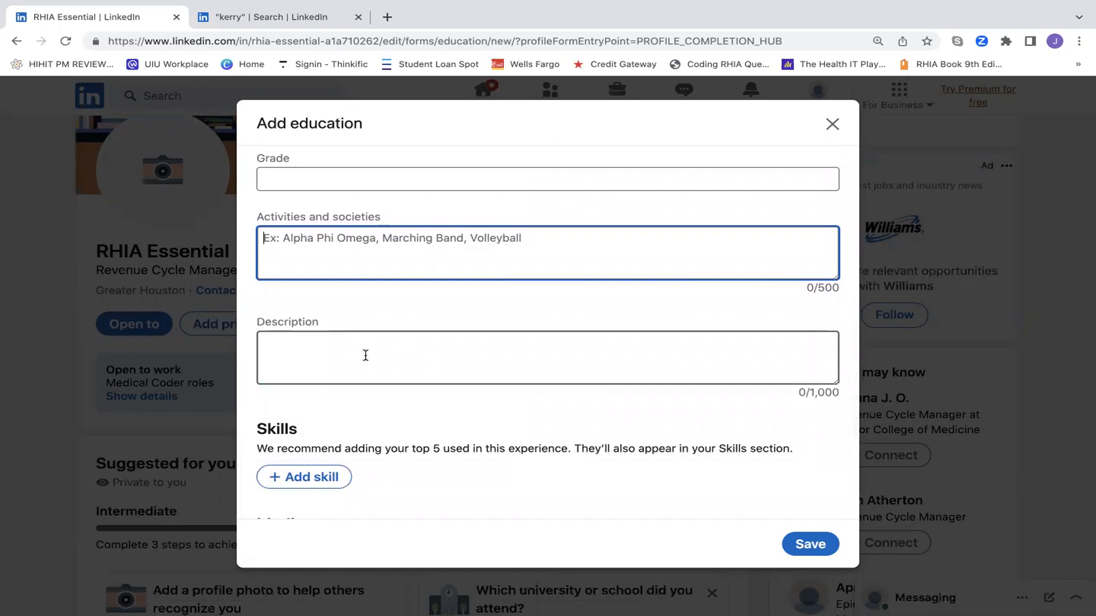
{"action": "scroll", "coordinate": [365, 353], "scroll_direction": "down", "scroll_amount": 2}
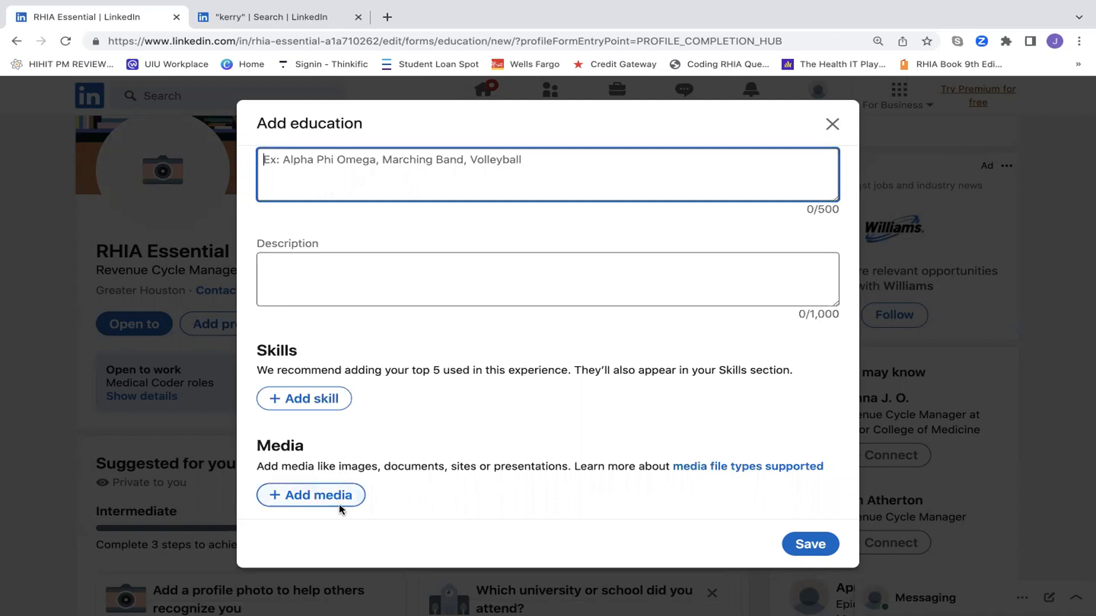
{"action": "scroll", "coordinate": [639, 495], "scroll_direction": "up", "scroll_amount": 10}
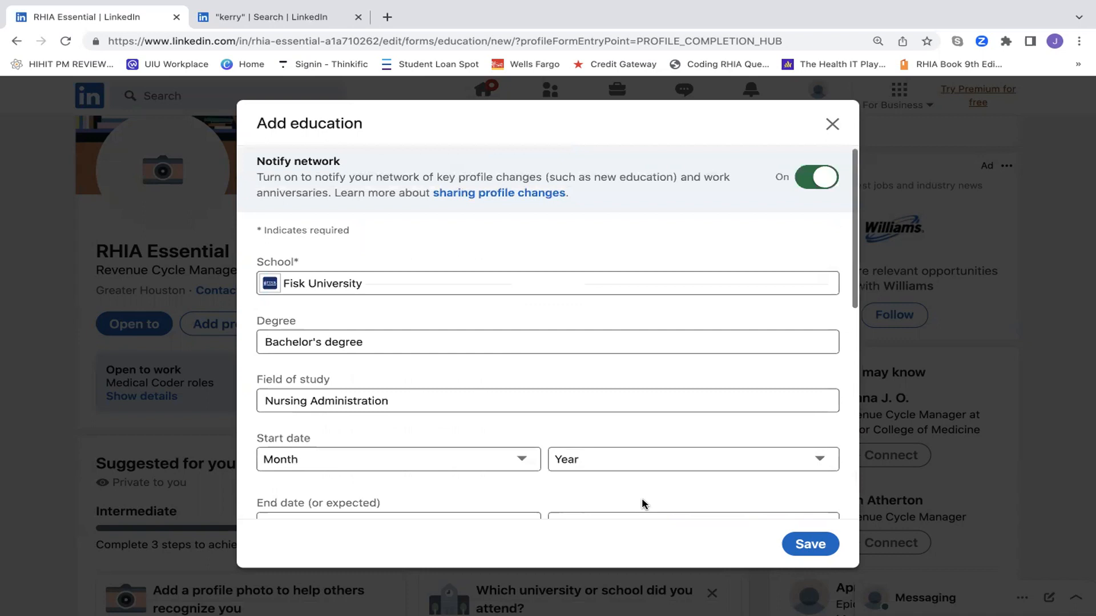
{"action": "scroll", "coordinate": [638, 493], "scroll_direction": "down", "scroll_amount": 1}
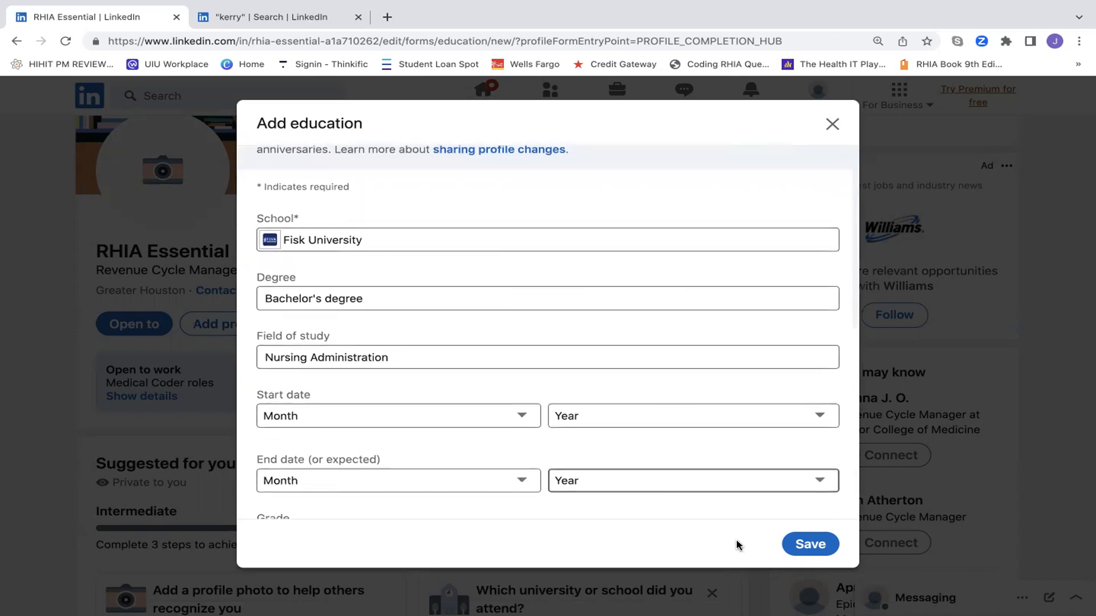
- Save the Fisk University education entry and check it in the profile's Education section
{"action": "left_click", "coordinate": [818, 548]}
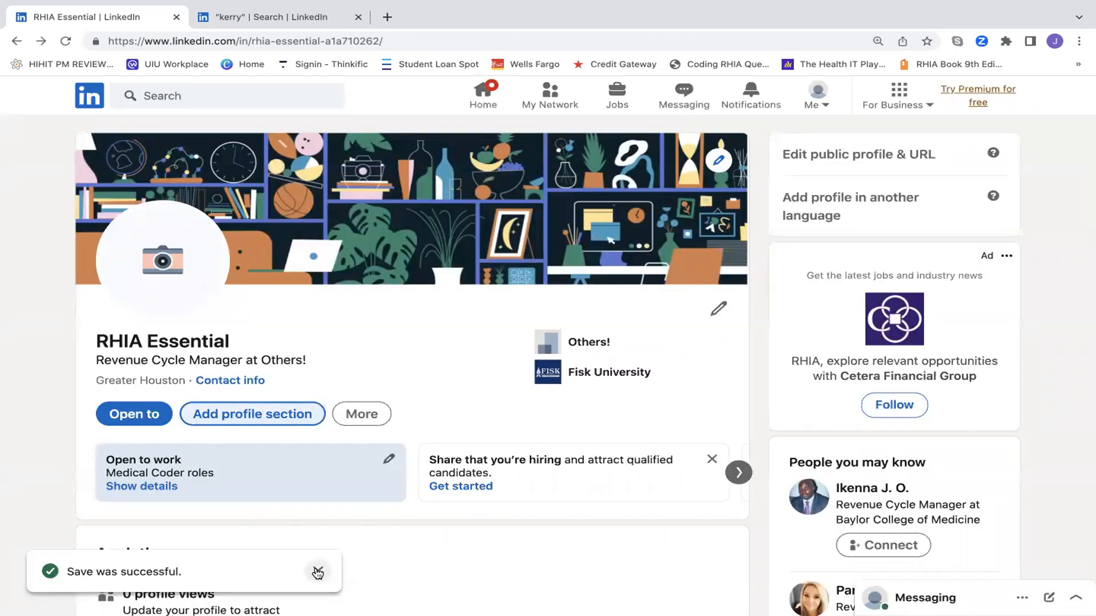
{"action": "left_click", "coordinate": [317, 573]}
{"action": "scroll", "coordinate": [326, 570], "scroll_direction": "down", "scroll_amount": 8}
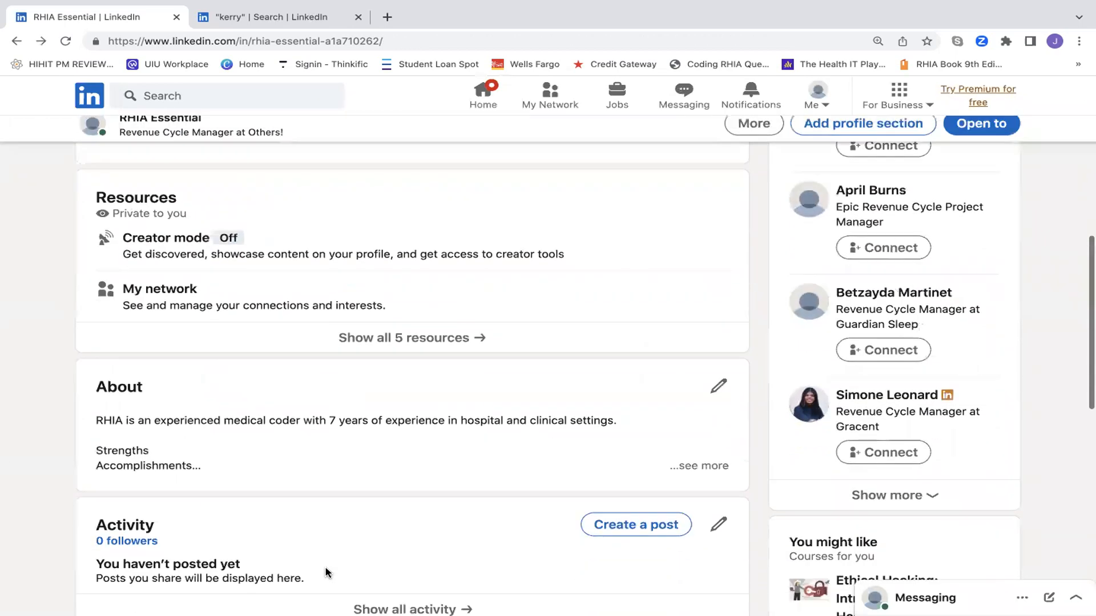
{"action": "scroll", "coordinate": [325, 573], "scroll_direction": "down", "scroll_amount": 6}
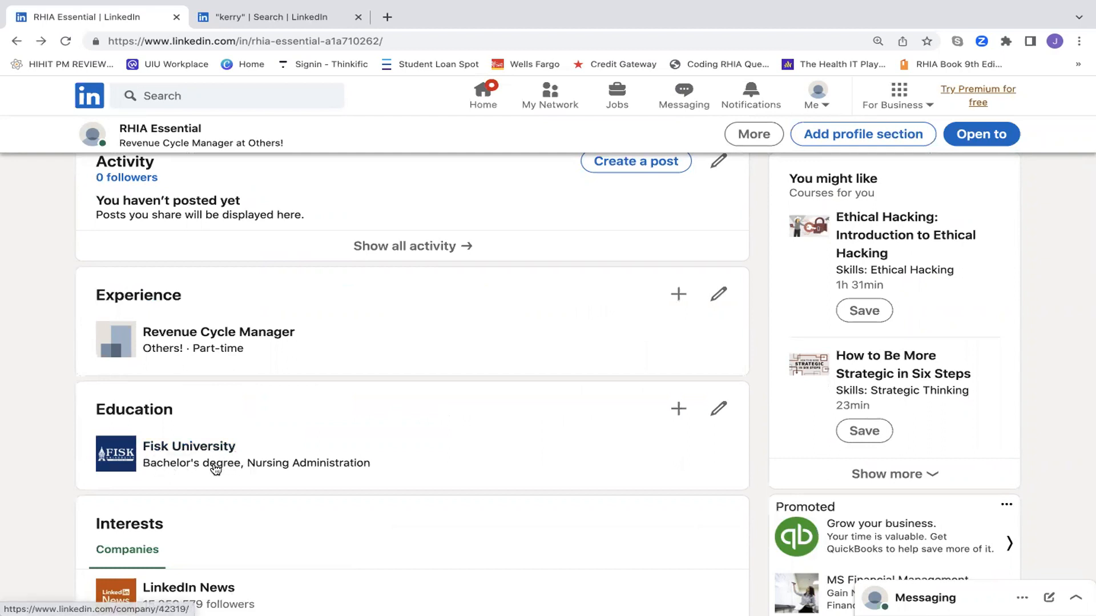
- Review the profile sections, open the Fisk University education entry for editing, and return to the profile without changing it
{"action": "scroll", "coordinate": [212, 465], "scroll_direction": "up", "scroll_amount": 1}
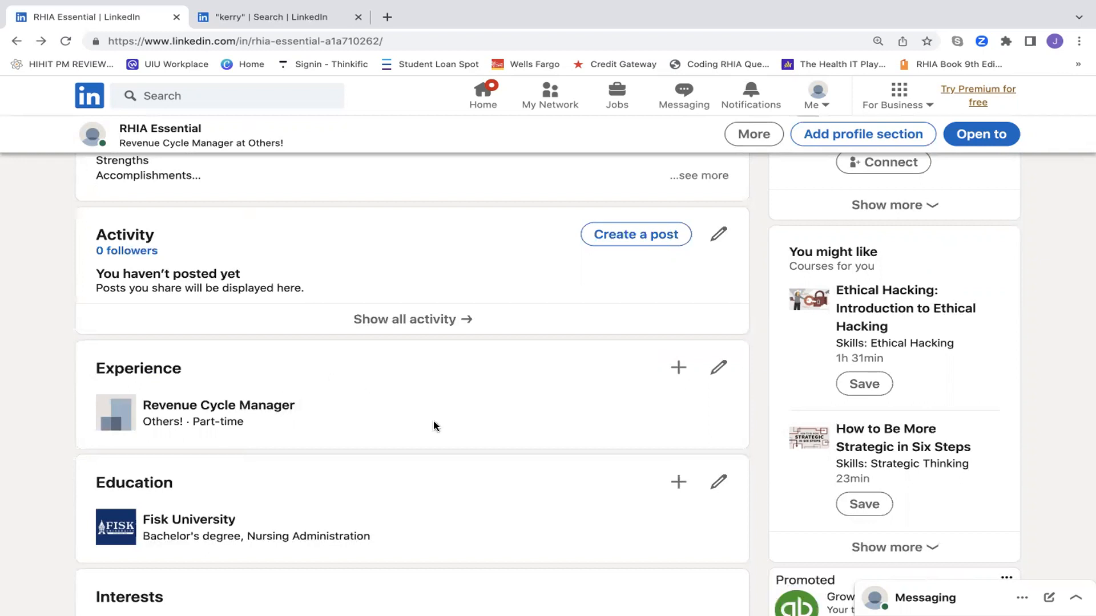
{"action": "scroll", "coordinate": [618, 417], "scroll_direction": "up", "scroll_amount": 1}
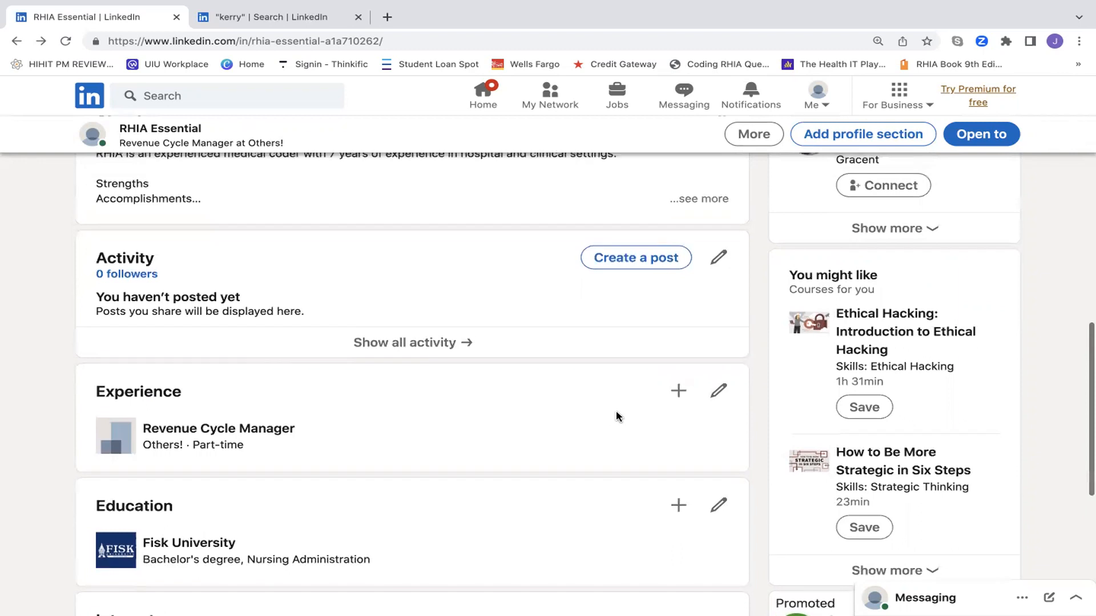
{"action": "scroll", "coordinate": [618, 416], "scroll_direction": "up", "scroll_amount": 1}
{"action": "scroll", "coordinate": [619, 416], "scroll_direction": "up", "scroll_amount": 2}
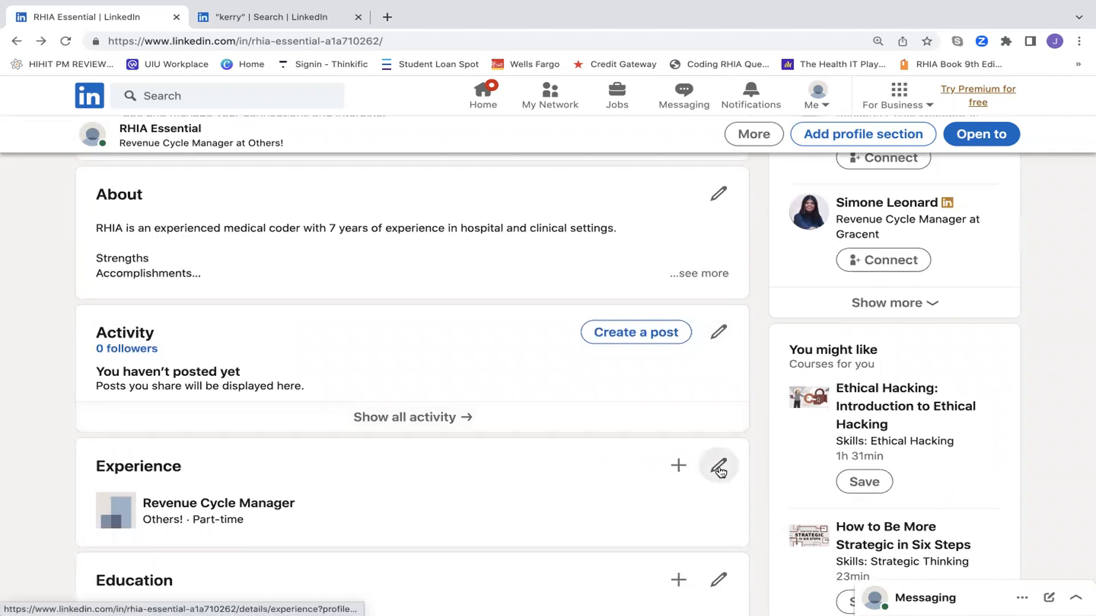
{"action": "scroll", "coordinate": [719, 471], "scroll_direction": "down", "scroll_amount": 2}
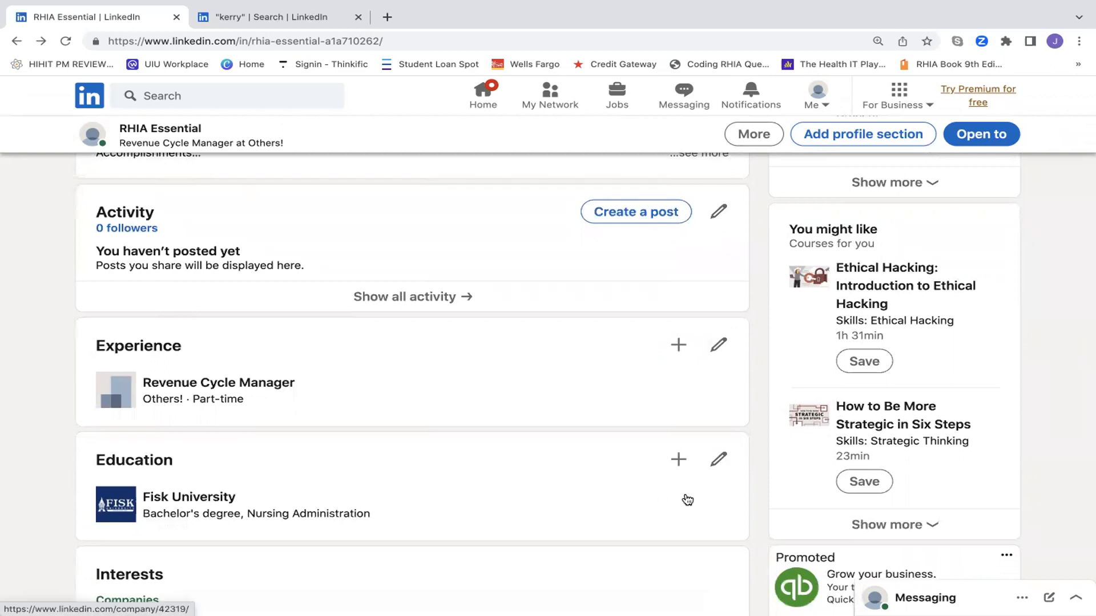
{"action": "left_click", "coordinate": [718, 460]}
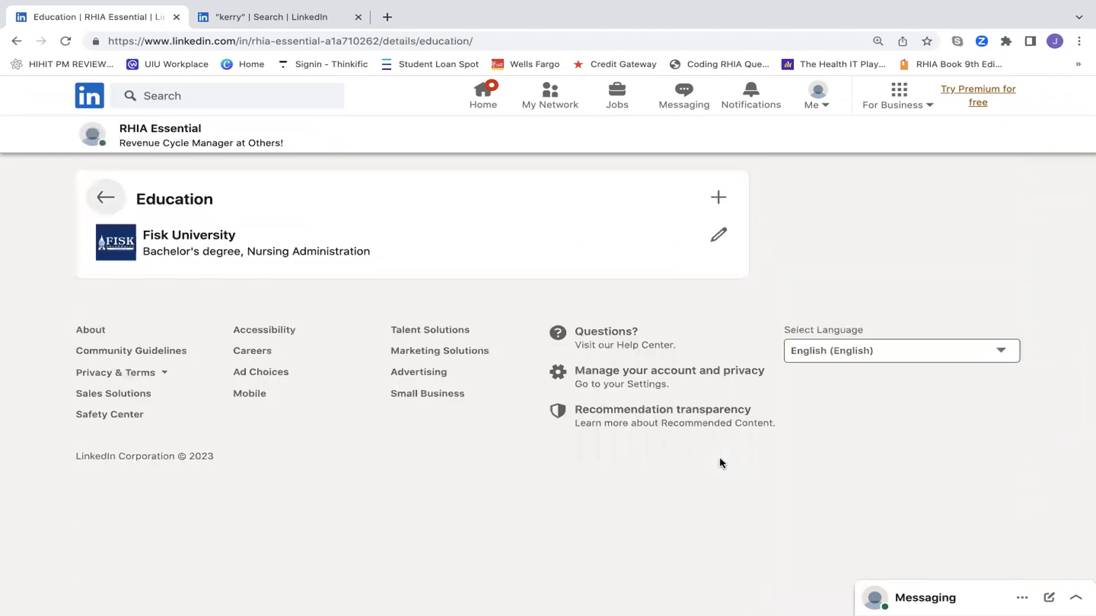
{"action": "left_click", "coordinate": [718, 235]}
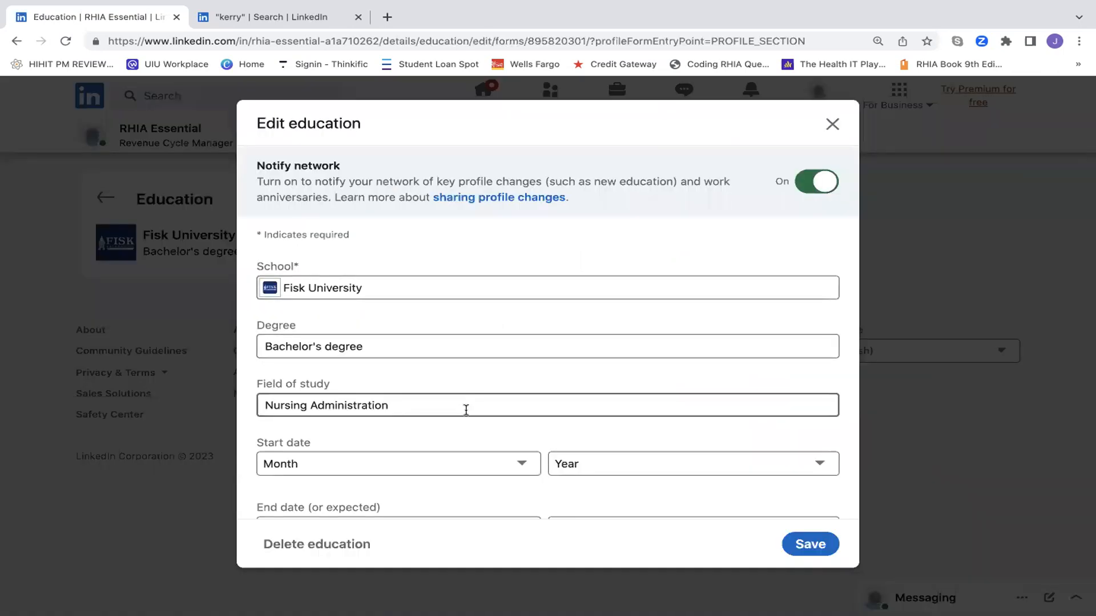
{"action": "left_click", "coordinate": [833, 124]}
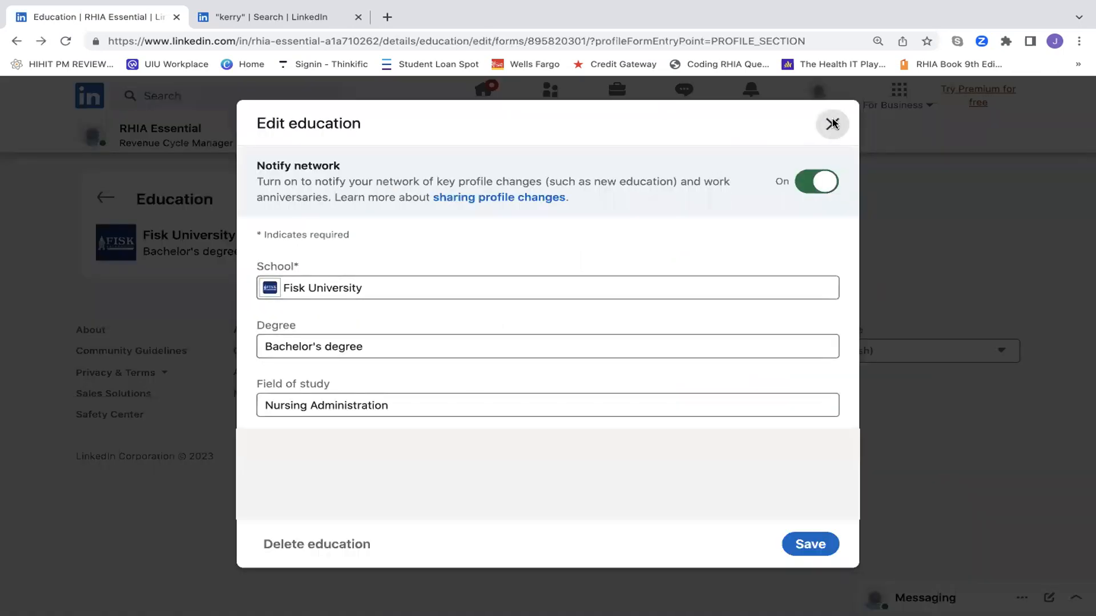
{"action": "left_click", "coordinate": [106, 198]}
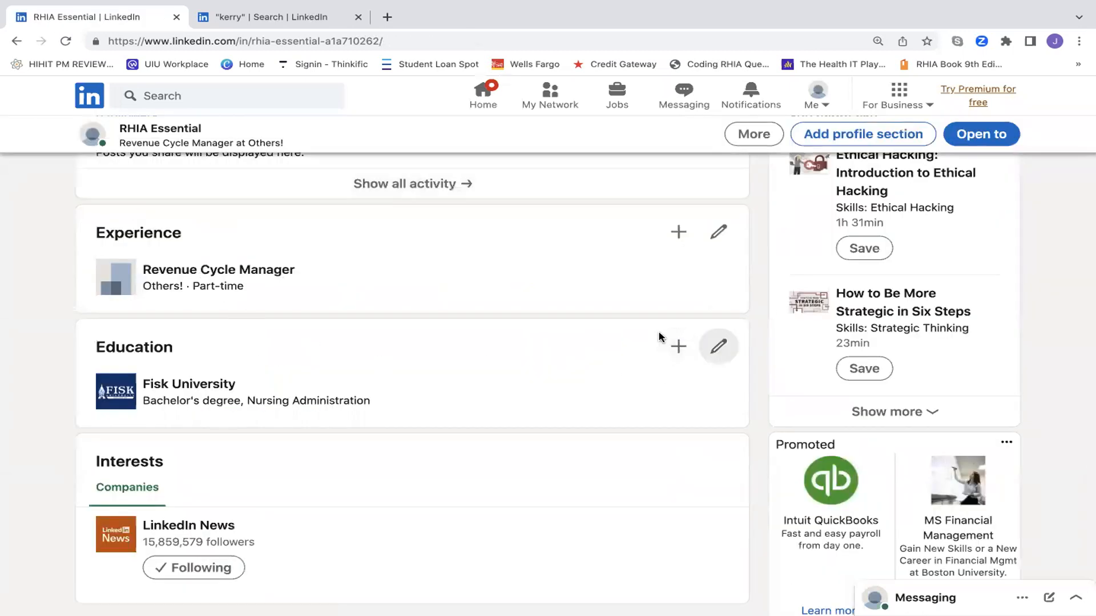
- Open the Revenue Cycle Manager experience entry for editing and review its title, employment type and company fields
{"action": "left_click", "coordinate": [719, 234]}
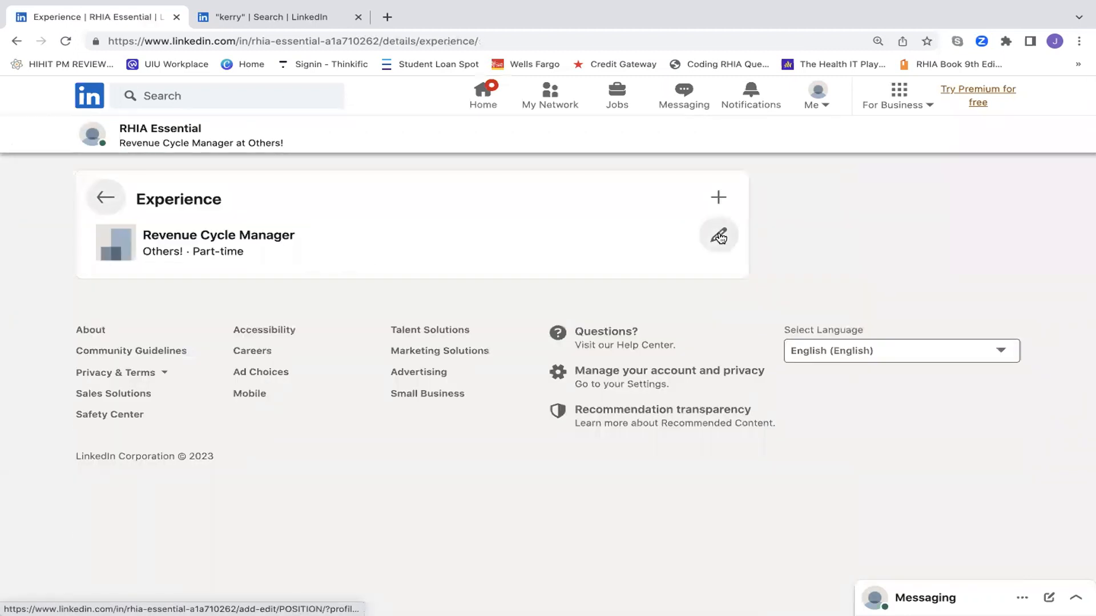
{"action": "left_click", "coordinate": [719, 236]}
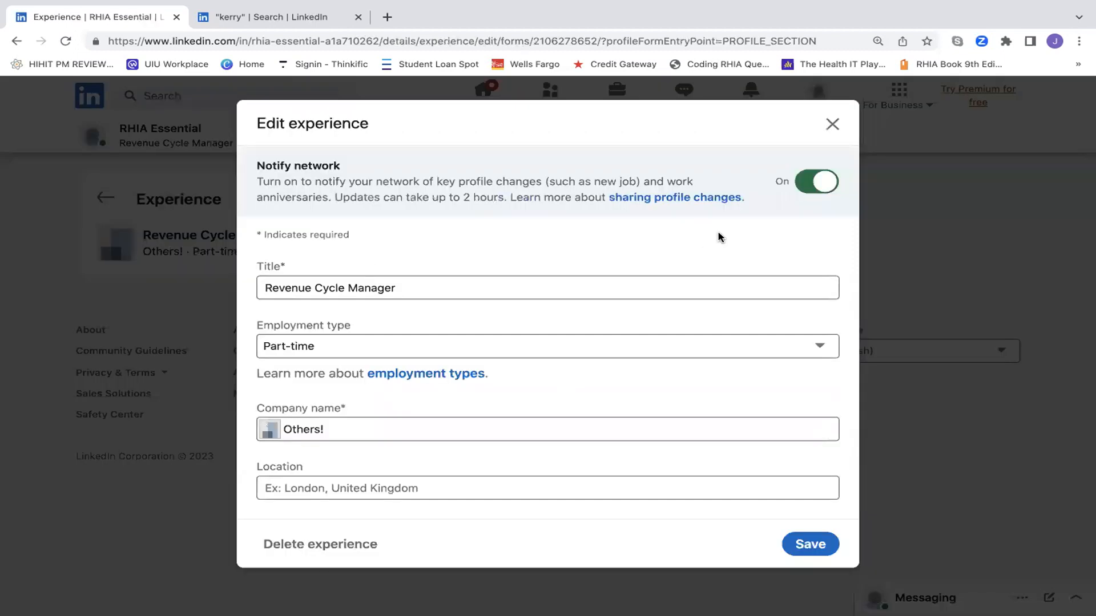
{"action": "scroll", "coordinate": [492, 362], "scroll_direction": "down", "scroll_amount": 2}
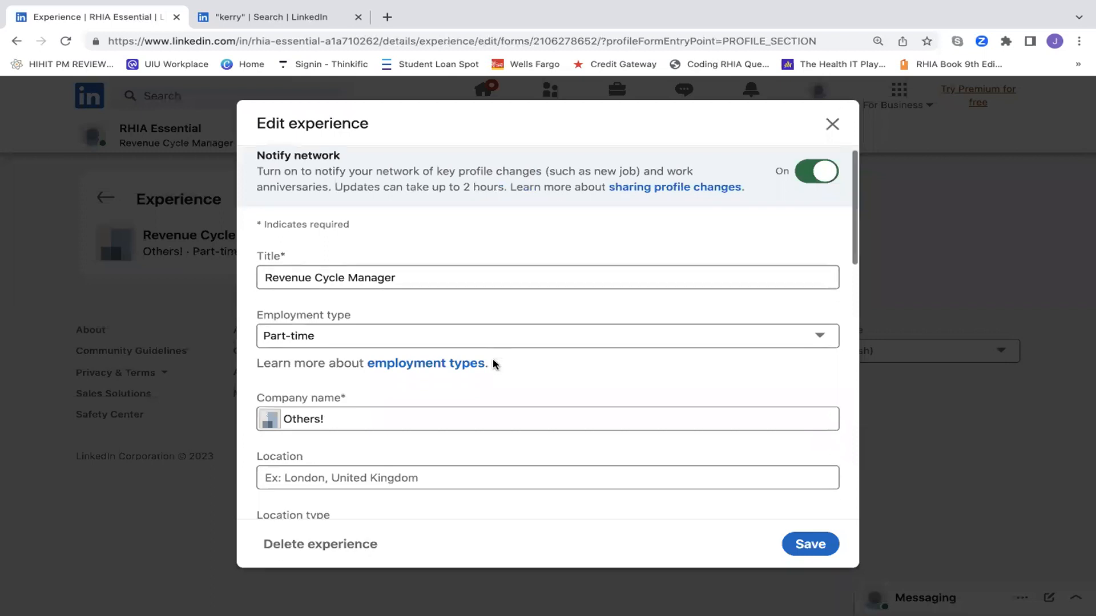
{"action": "scroll", "coordinate": [392, 310], "scroll_direction": "up", "scroll_amount": 1}
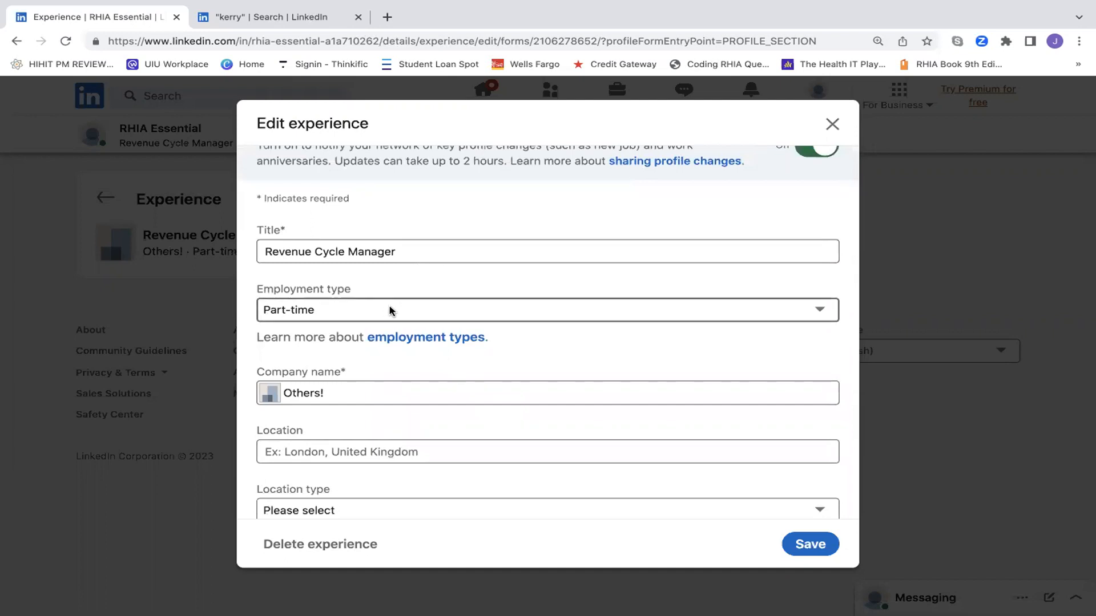
{"action": "scroll", "coordinate": [331, 390], "scroll_direction": "down", "scroll_amount": 3}
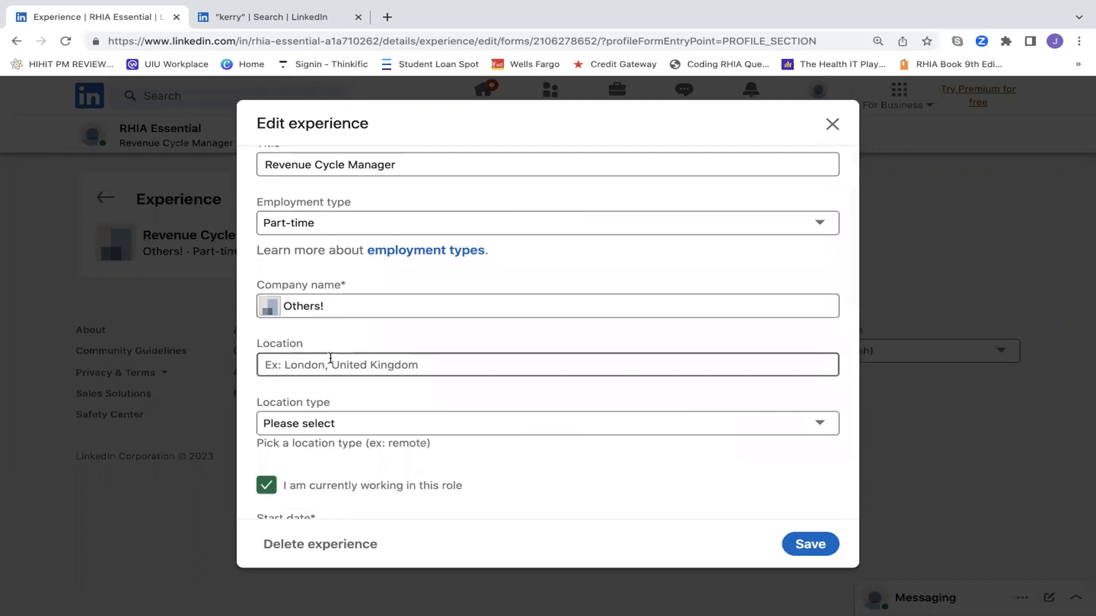
- View the location type options without choosing one, and examine the role's date, industry, description and headline fields
{"action": "left_click", "coordinate": [315, 424]}
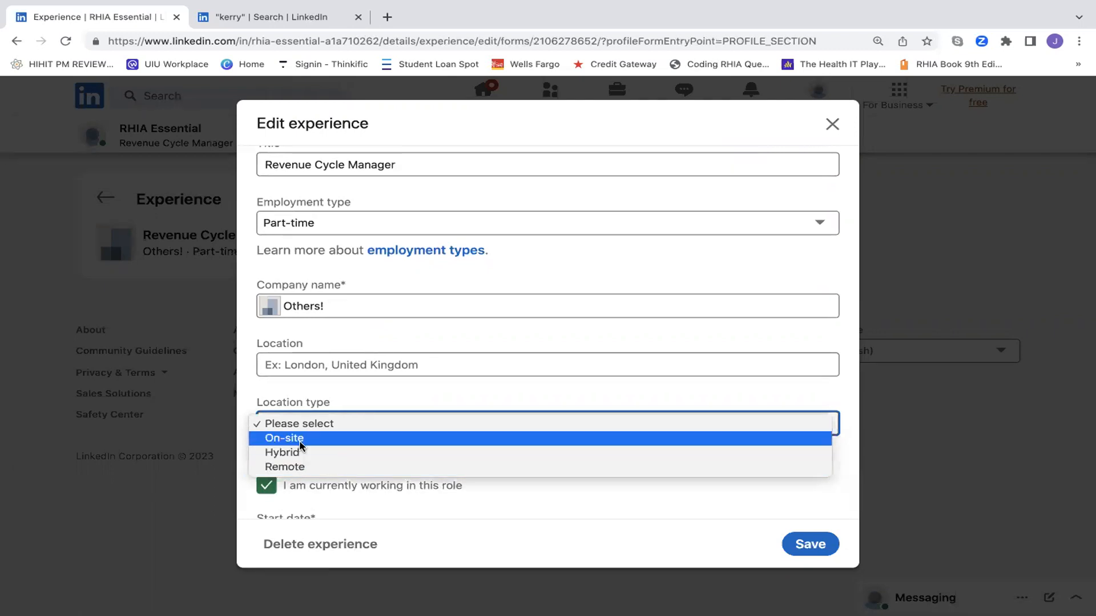
{"action": "left_click", "coordinate": [249, 393]}
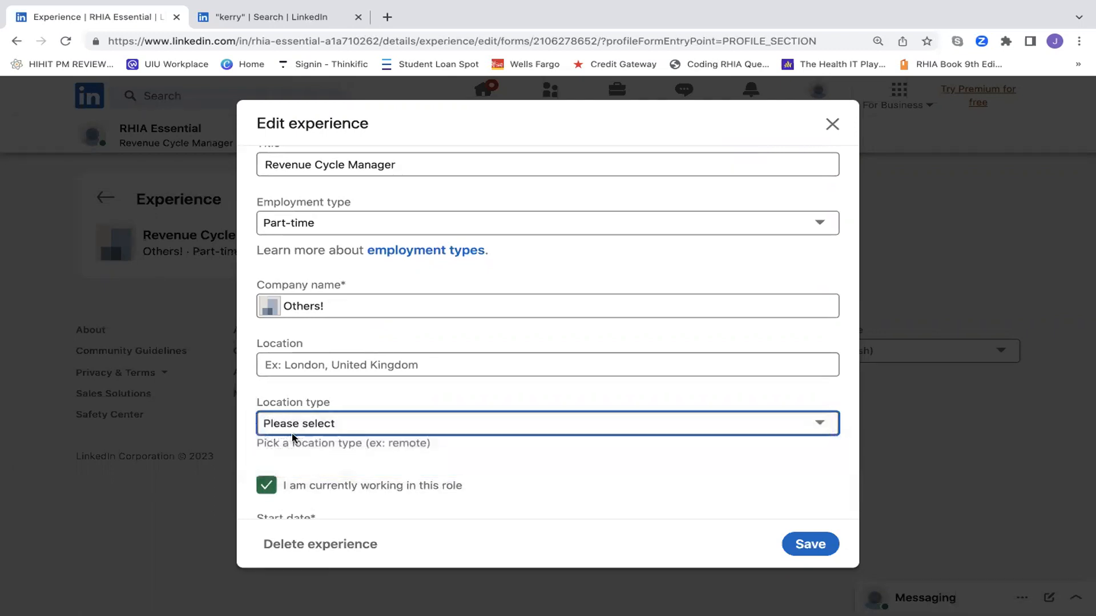
{"action": "scroll", "coordinate": [279, 428], "scroll_direction": "down", "scroll_amount": 2}
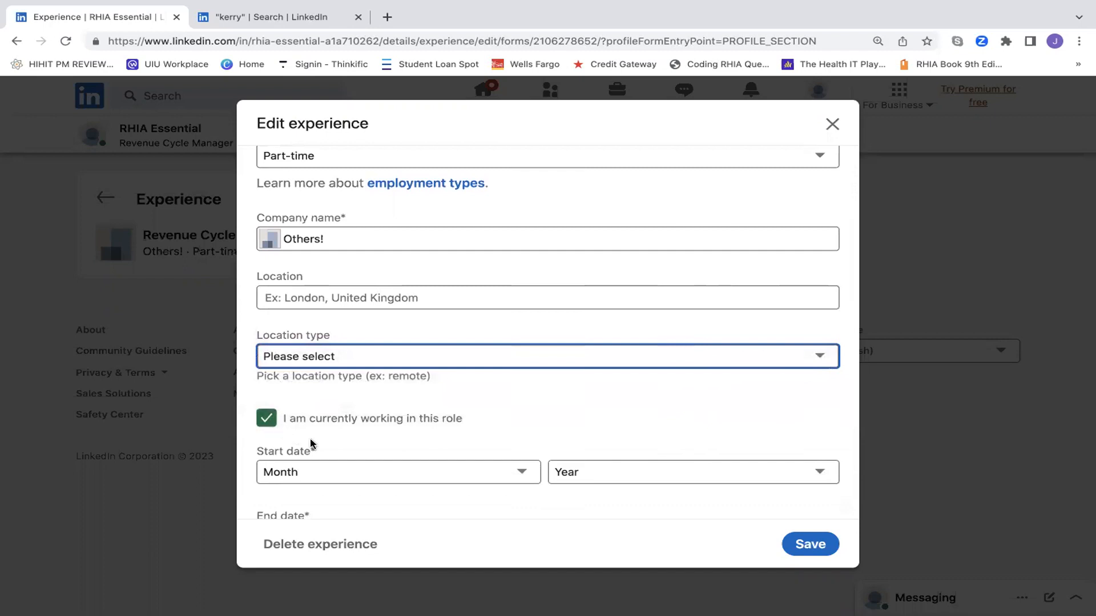
{"action": "scroll", "coordinate": [375, 480], "scroll_direction": "down", "scroll_amount": 2}
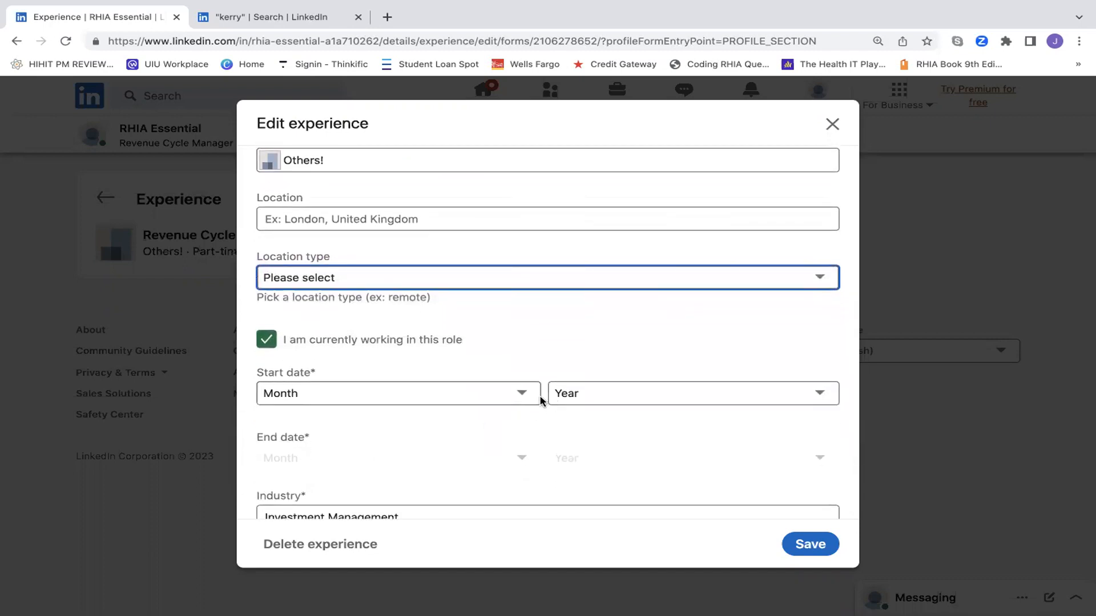
{"action": "scroll", "coordinate": [526, 400], "scroll_direction": "down", "scroll_amount": 3}
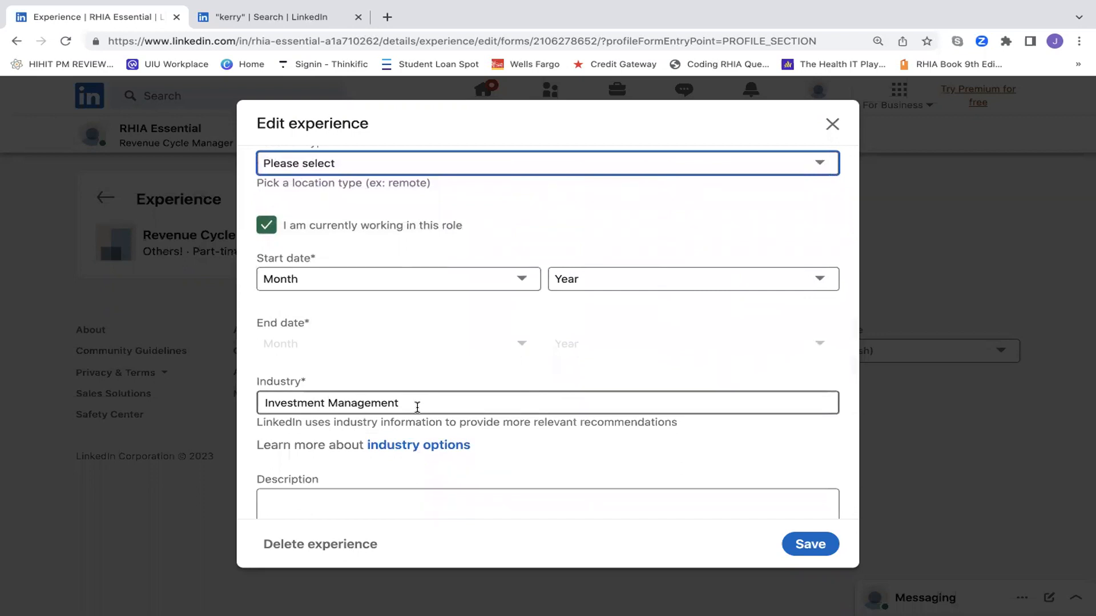
{"action": "scroll", "coordinate": [417, 407], "scroll_direction": "down", "scroll_amount": 3}
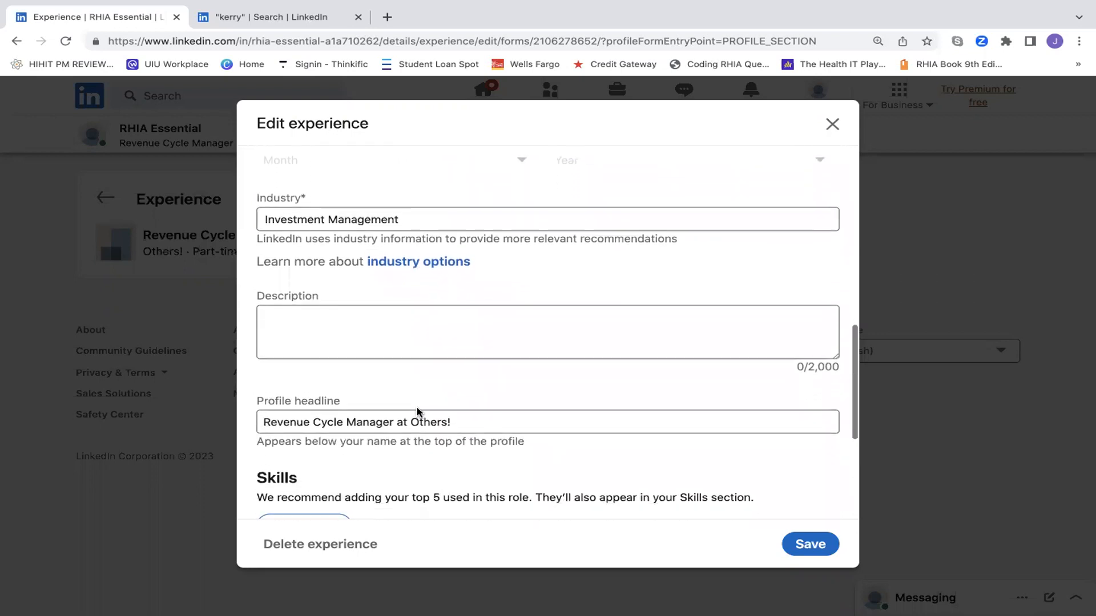
{"action": "left_click", "coordinate": [312, 348]}
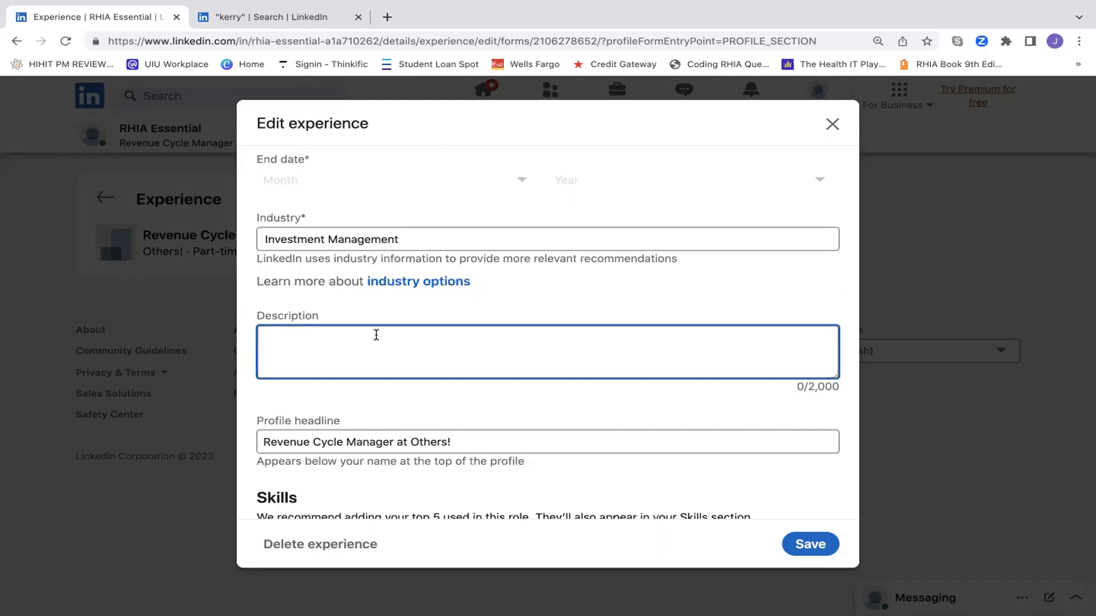
{"action": "scroll", "coordinate": [376, 335], "scroll_direction": "up", "scroll_amount": 1}
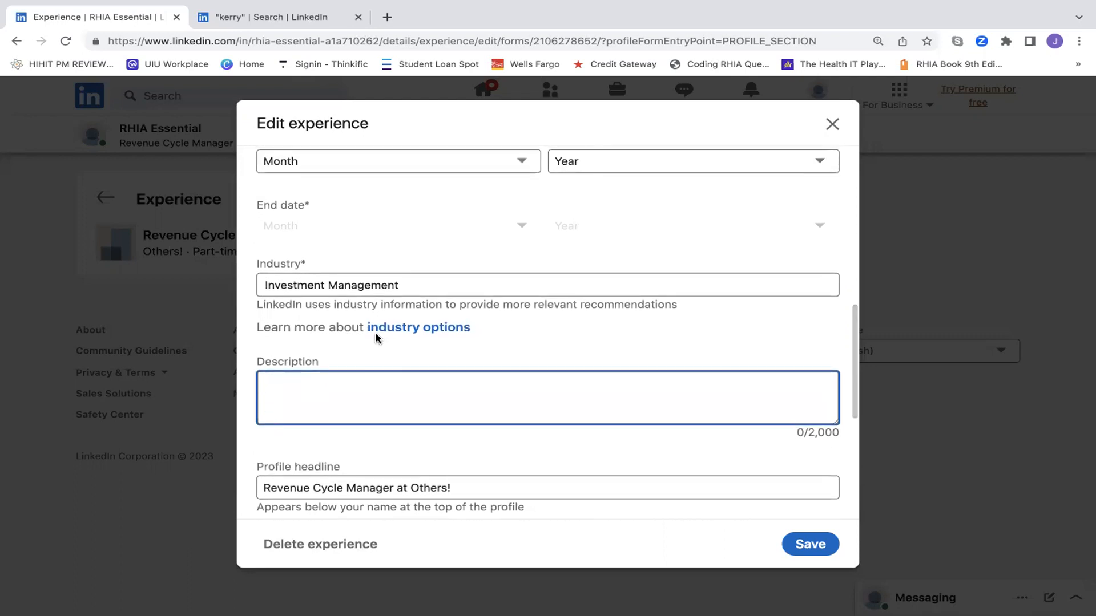
{"action": "scroll", "coordinate": [376, 338], "scroll_direction": "down", "scroll_amount": 1}
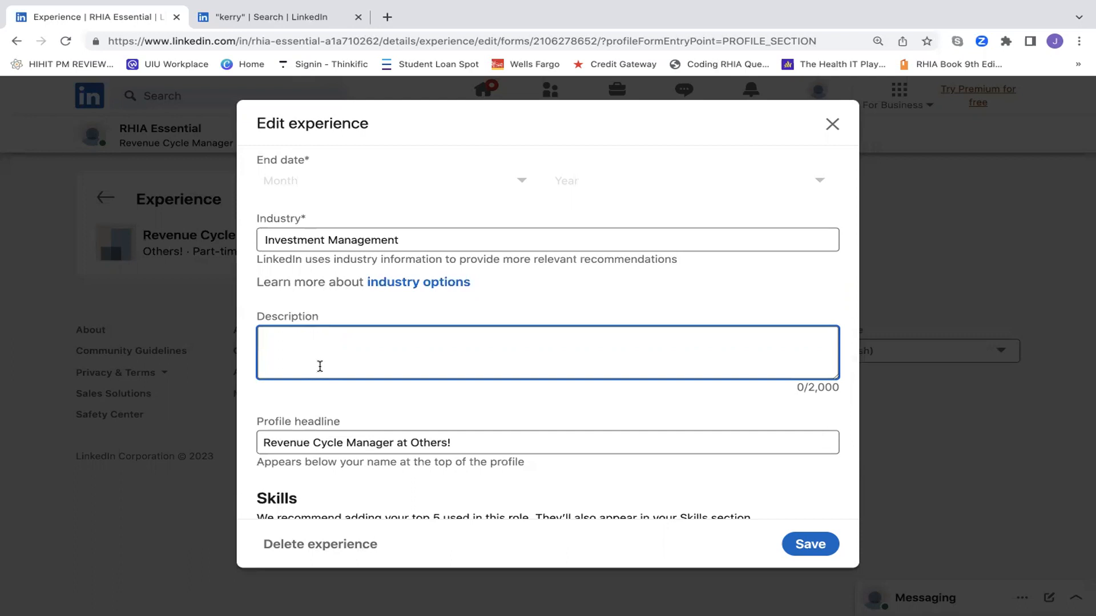
{"action": "type", "text": "I worked with memedical records to de"}
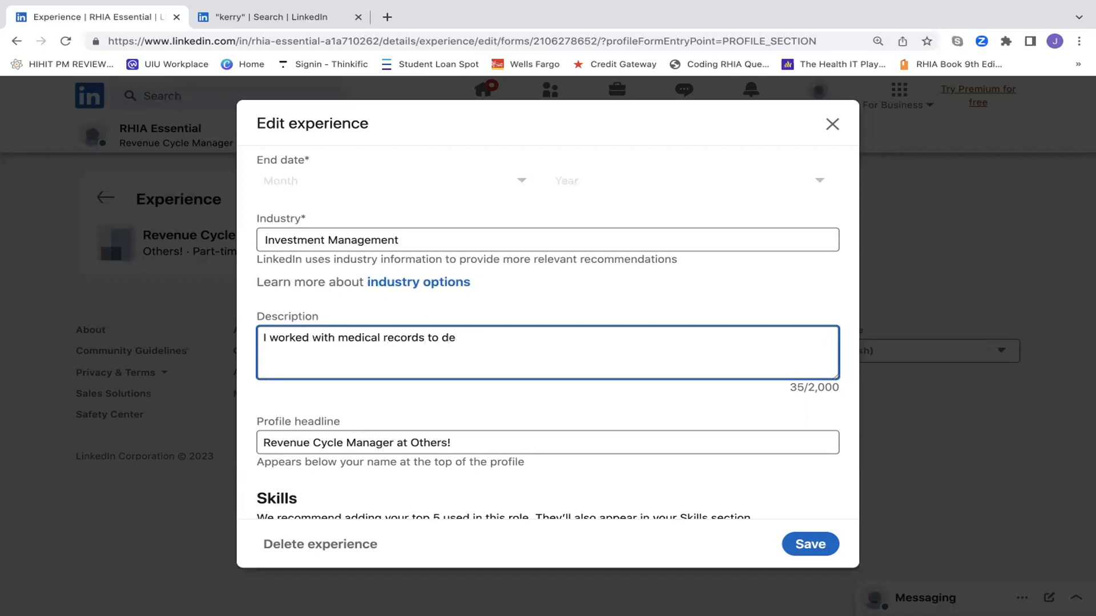
{"action": "type", "text": "termine the appropriate"}
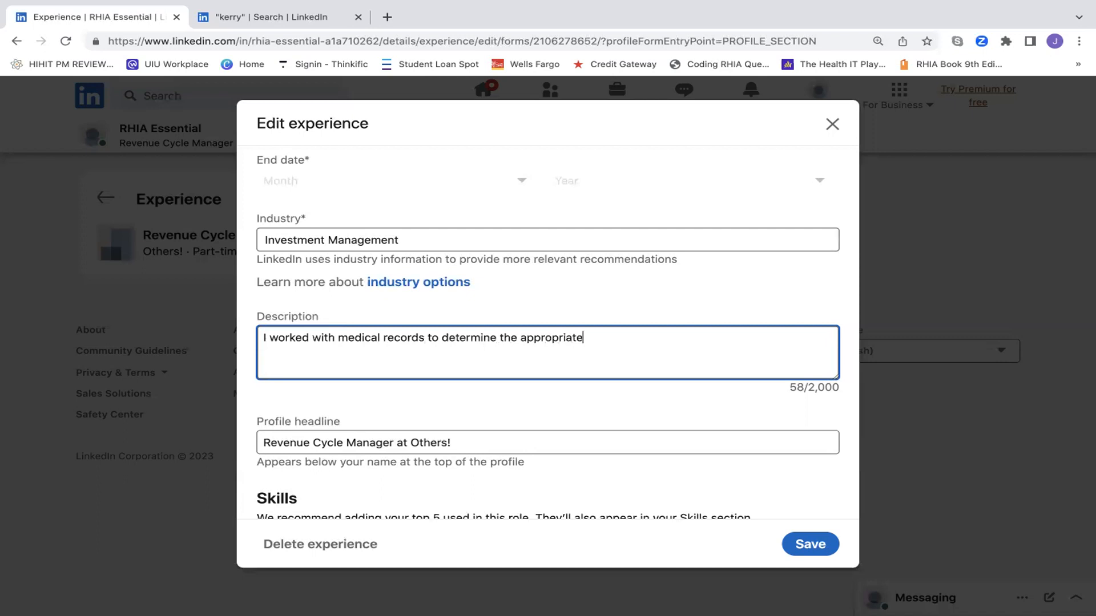
{"action": "type", "text": " CPT and ICD-10."}
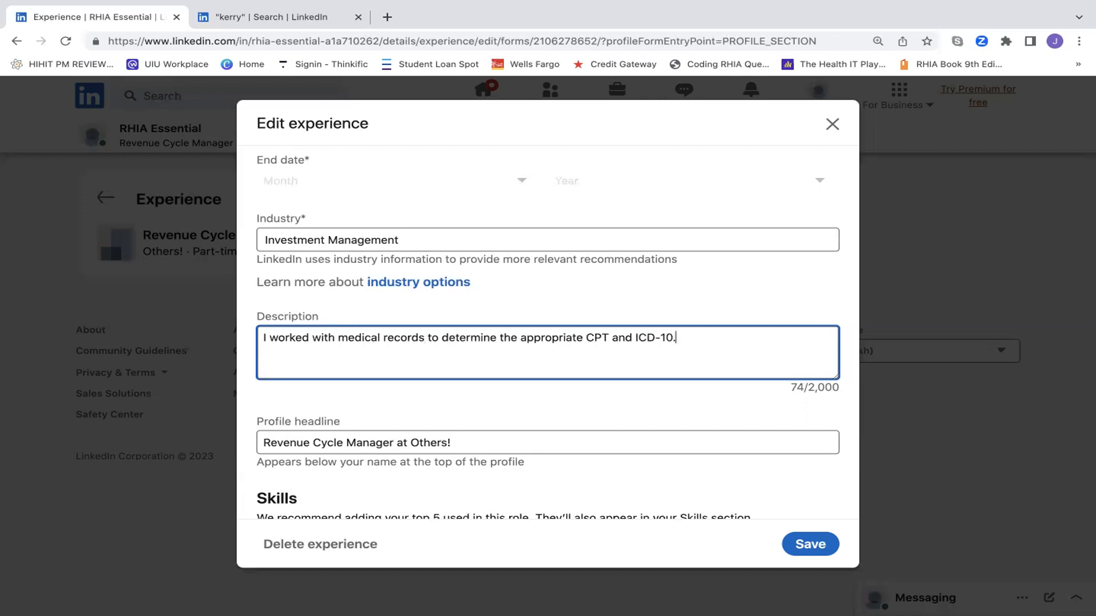
{"action": "key", "text": "Return"}
{"action": "left_click_drag", "start_coordinate": [705, 339], "coordinate": [291, 308]}
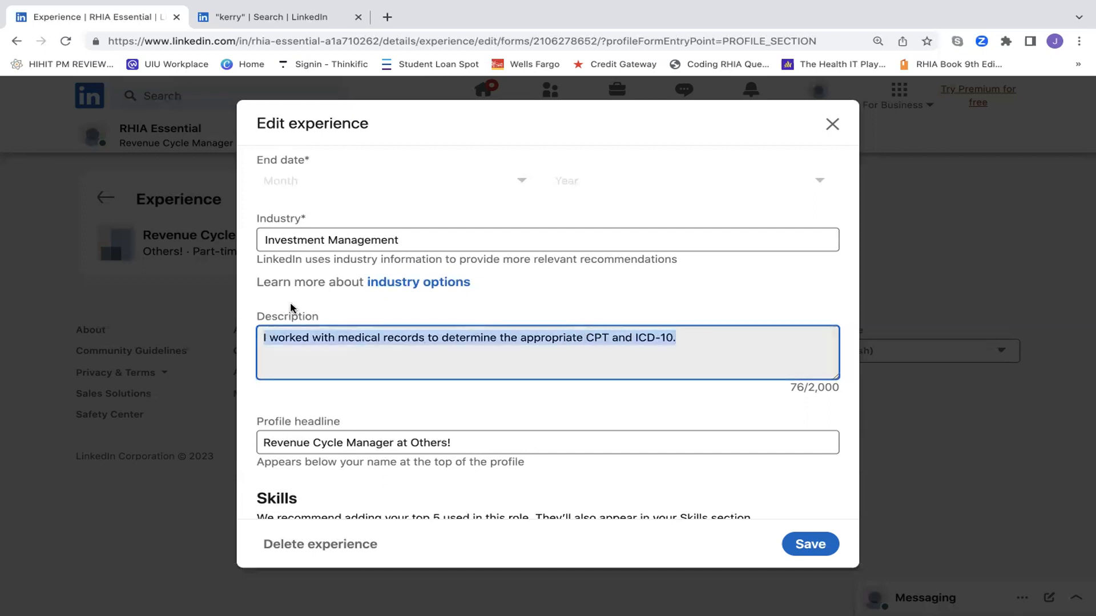
{"action": "key", "text": "BackSpace"}
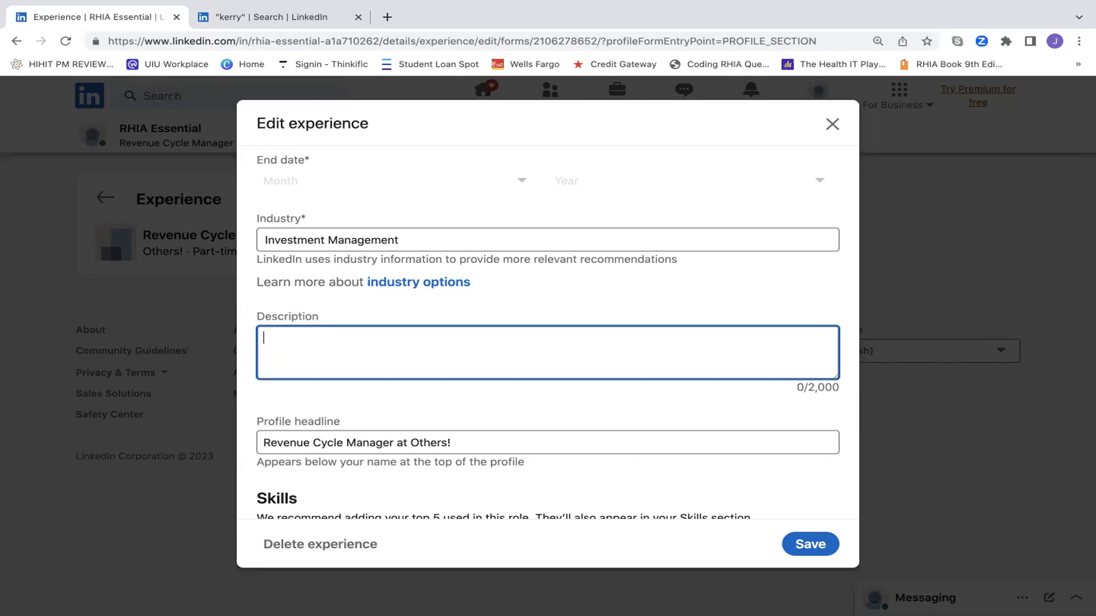
- Enter "-Worked with the providers to ensure proper coding" as the role's description and start a second line with a dash
{"action": "type", "text": "-WORKD W"}
{"action": "key", "text": "BackSpace"}
{"action": "key", "text": "BackSpace"}
{"action": "key", "text": "BackSpace"}
{"action": "key", "text": "BackSpace"}
{"action": "key", "text": "BackSpace"}
{"action": "key", "text": "BackSpace"}
{"action": "type", "text": "orked ith t"}
{"action": "key", "text": "BackSpace"}
{"action": "key", "text": "BackSpace"}
{"action": "key", "text": "BackSpace"}
{"action": "key", "text": "BackSpace"}
{"action": "key", "text": "BackSpace"}
{"action": "type", "text": "with the providers to ensure"}
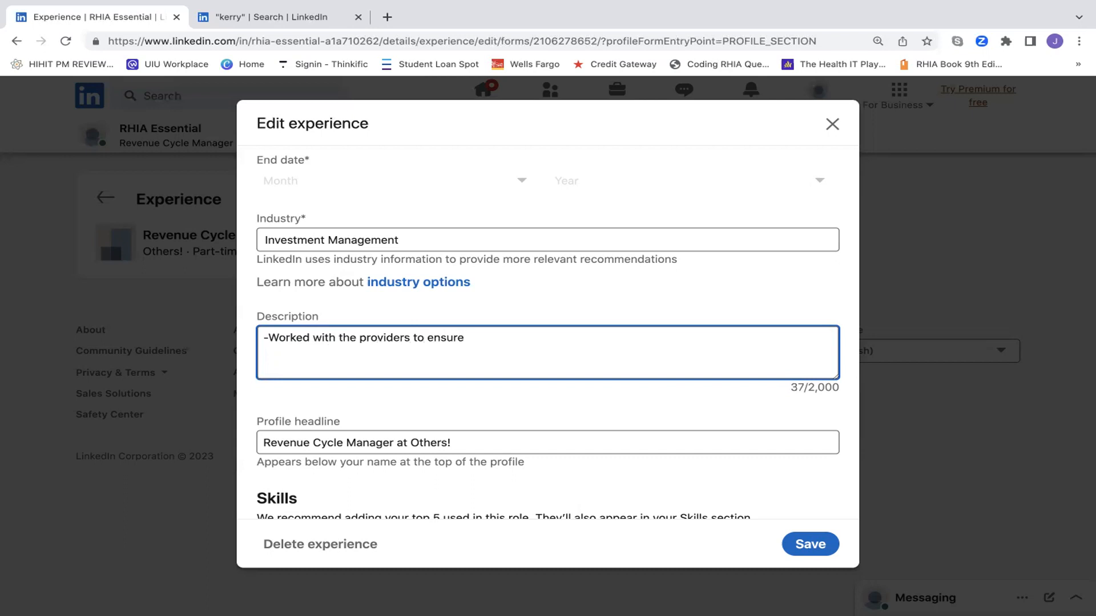
{"action": "type", "text": " proper"}
{"action": "key", "text": "BackSpace"}
{"action": "type", "text": "er coding"}
{"action": "key", "text": "Return"}
{"action": "type", "text": "-"}
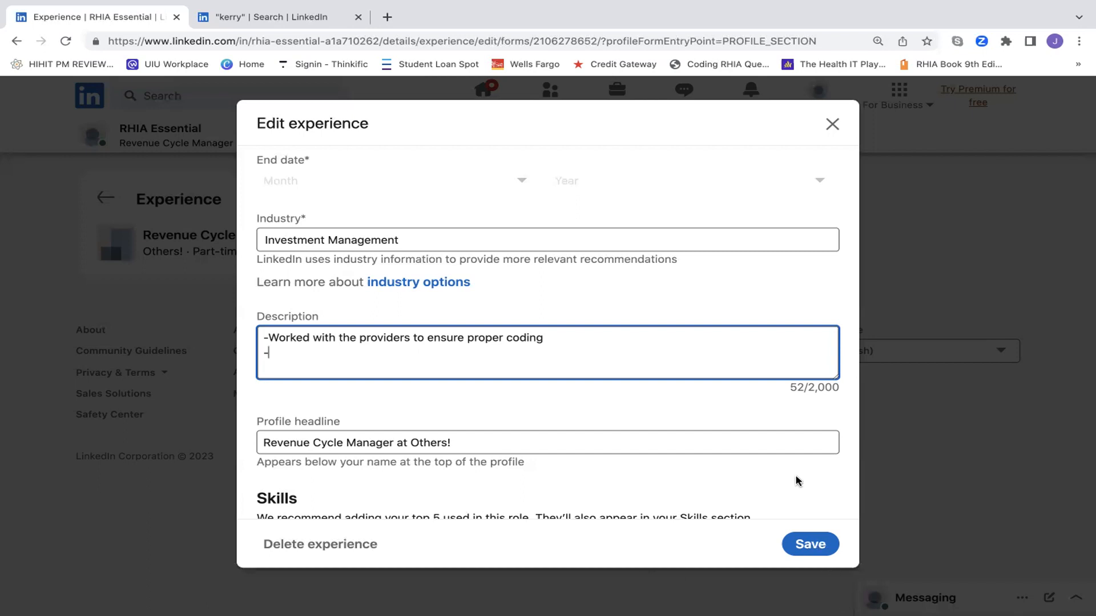
- Set the Revenue Cycle Manager role's start date to January 2005 and save the experience entry
{"action": "scroll", "coordinate": [795, 480], "scroll_direction": "down", "scroll_amount": 4}
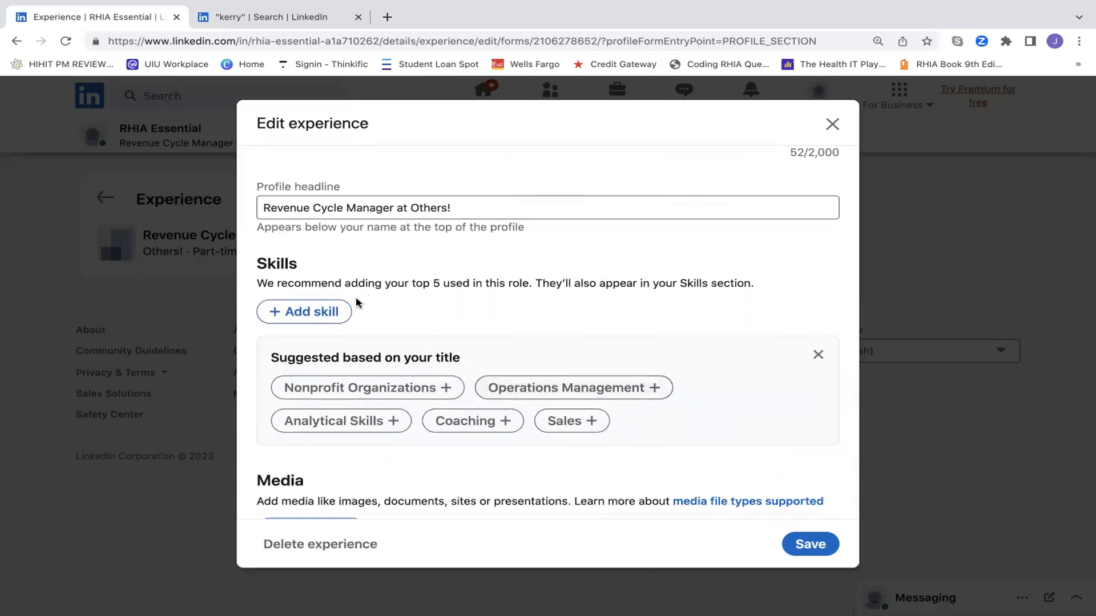
{"action": "scroll", "coordinate": [501, 375], "scroll_direction": "down", "scroll_amount": 1}
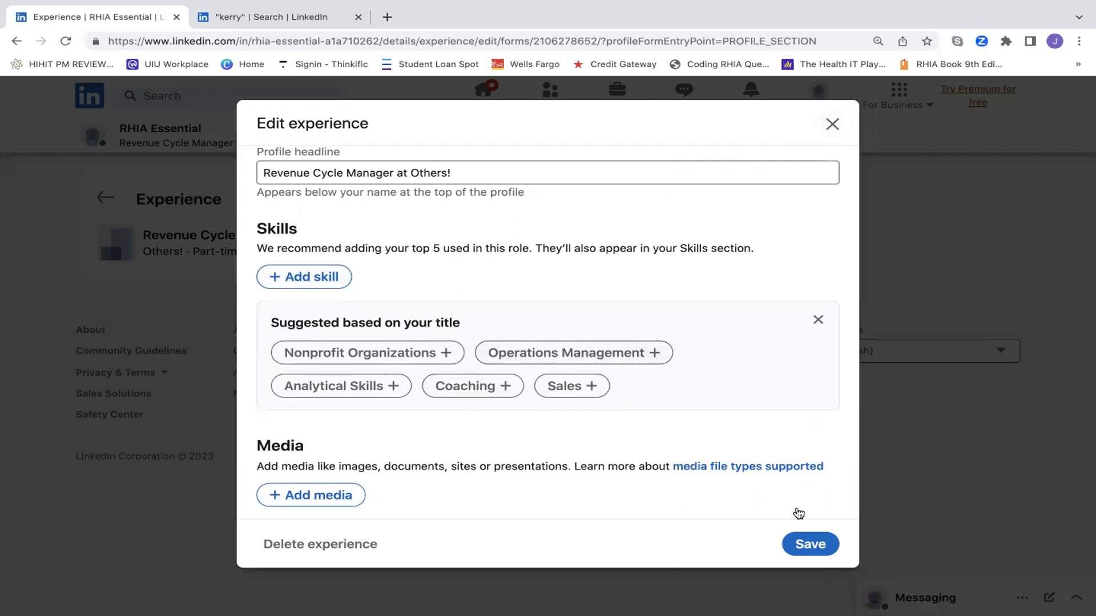
{"action": "scroll", "coordinate": [655, 384], "scroll_direction": "up", "scroll_amount": 6}
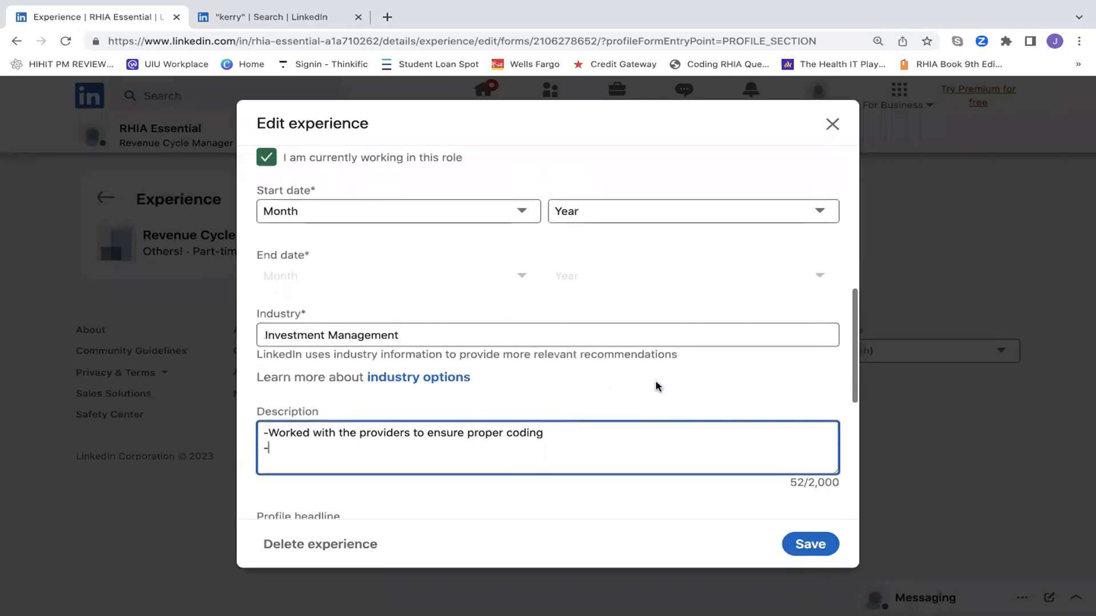
{"action": "left_click", "coordinate": [809, 545]}
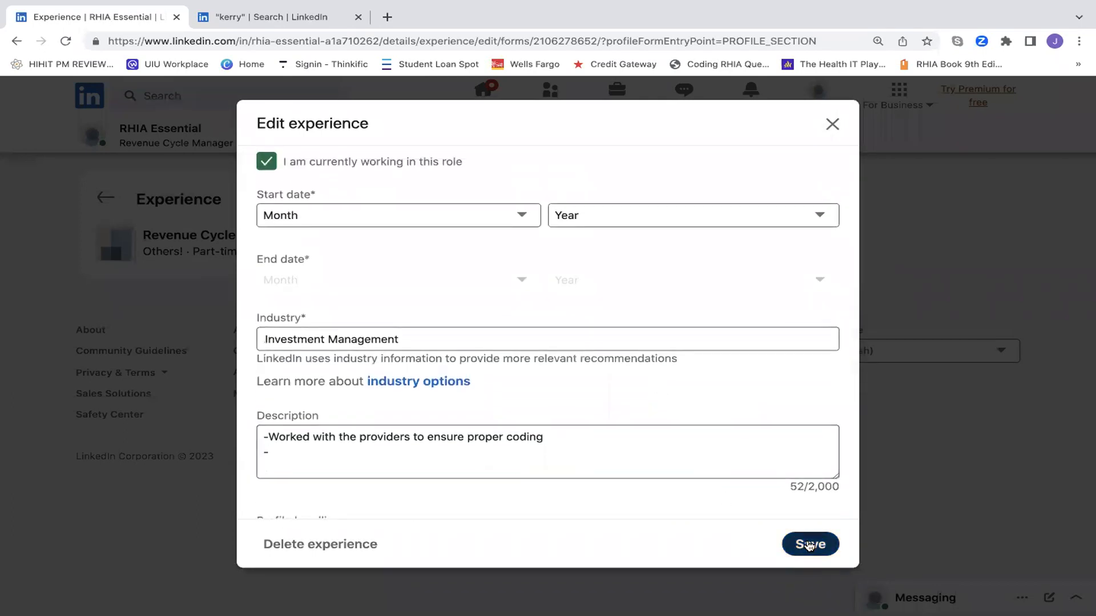
{"action": "left_click", "coordinate": [530, 220]}
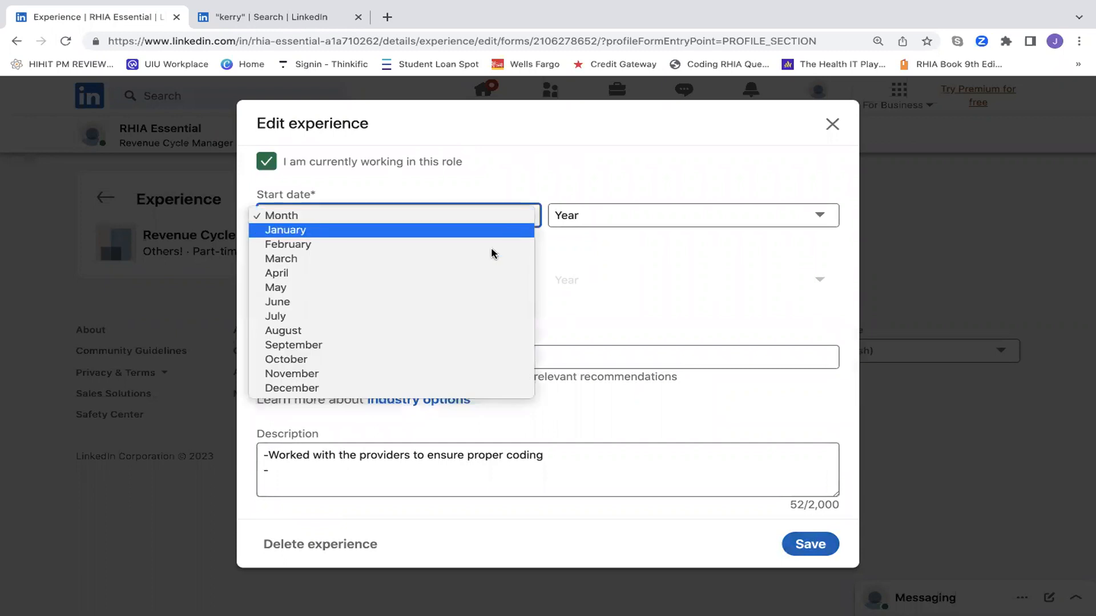
{"action": "left_click", "coordinate": [487, 230]}
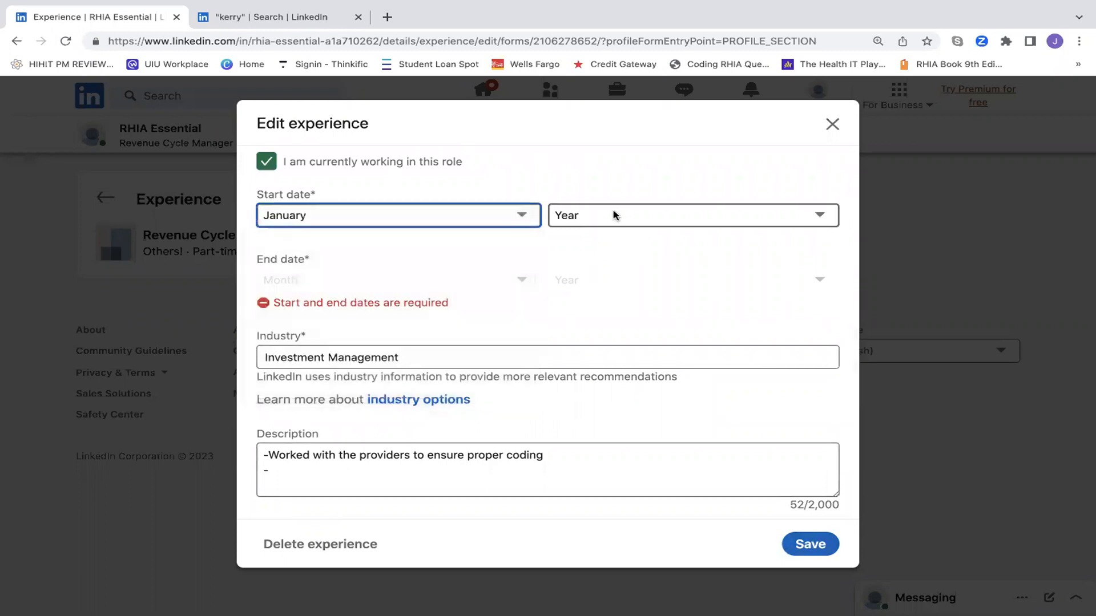
{"action": "left_click", "coordinate": [611, 216]}
{"action": "left_click", "coordinate": [580, 489]}
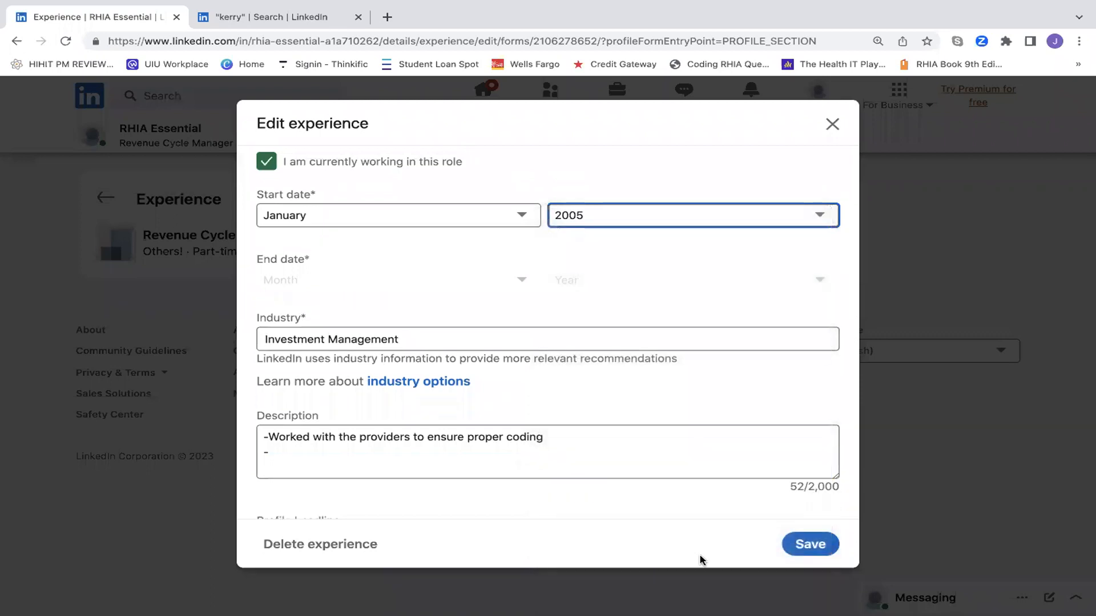
{"action": "left_click", "coordinate": [802, 544]}
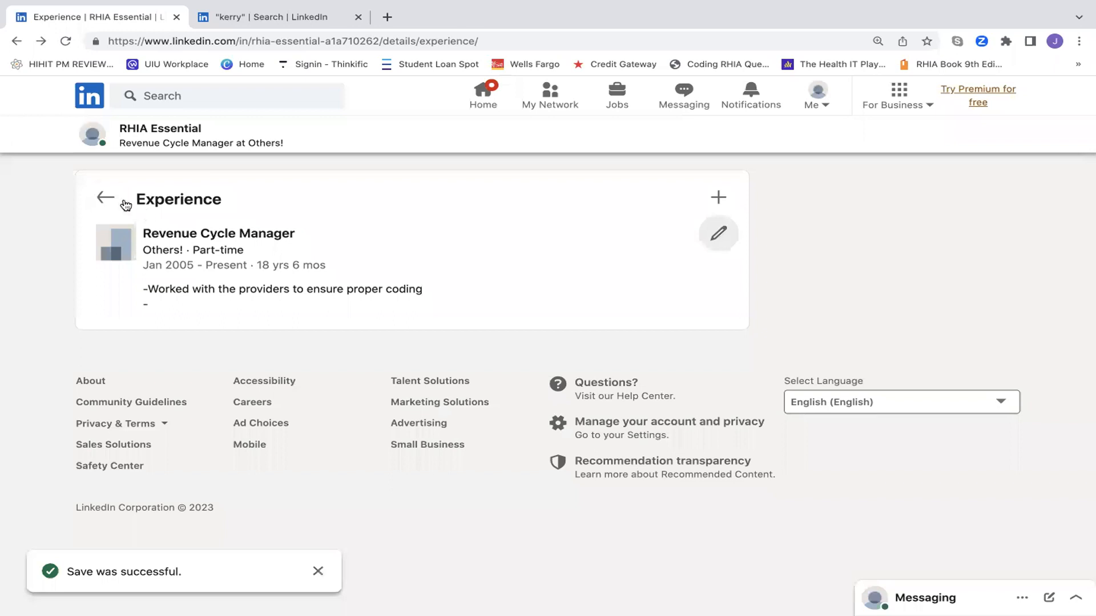
- Return to the main profile, dismiss the save notification, and review the Experience section and the introduction card
{"action": "left_click", "coordinate": [106, 198]}
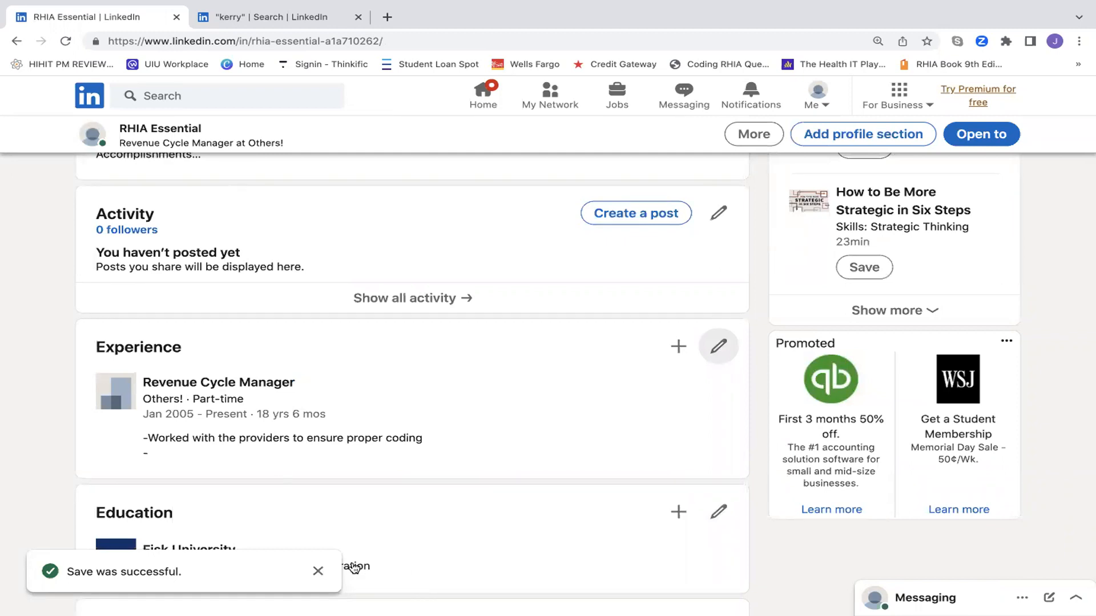
{"action": "left_click", "coordinate": [318, 571]}
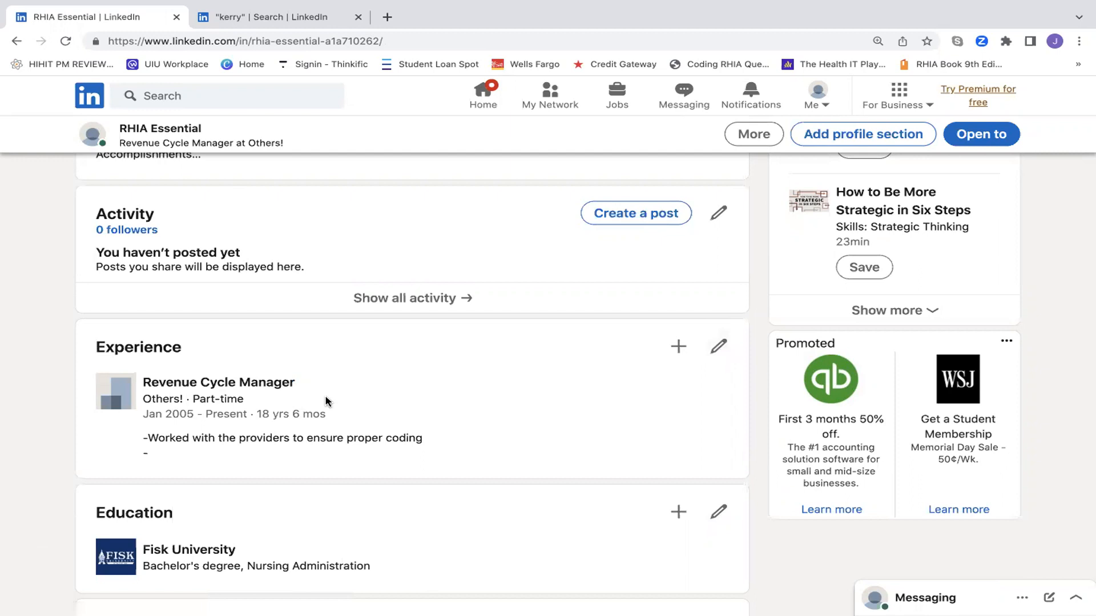
{"action": "scroll", "coordinate": [325, 402], "scroll_direction": "up", "scroll_amount": 8}
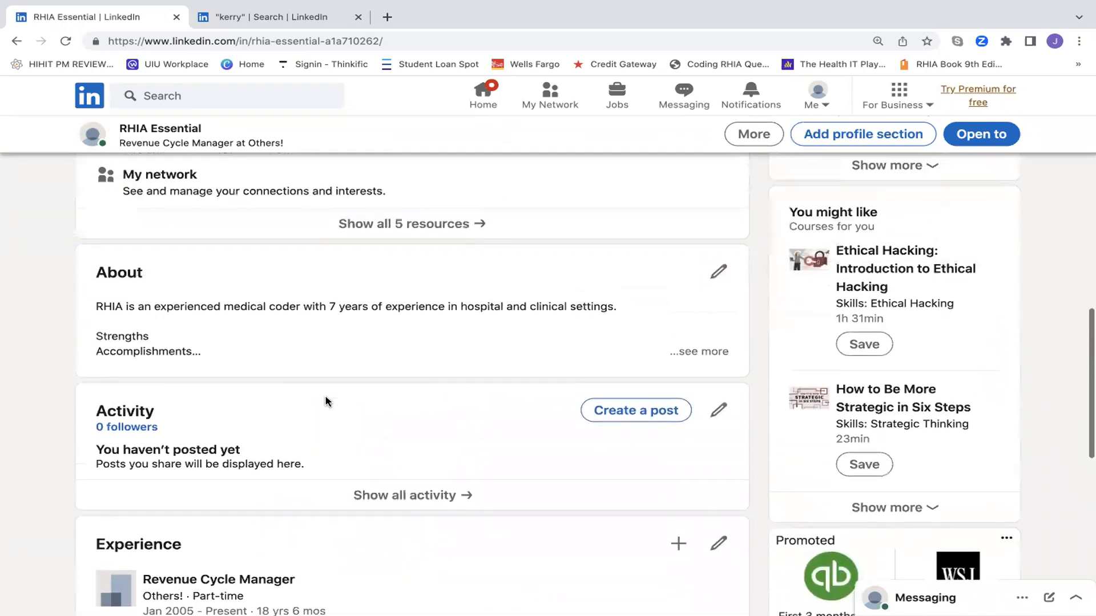
{"action": "scroll", "coordinate": [325, 401], "scroll_direction": "up", "scroll_amount": 10}
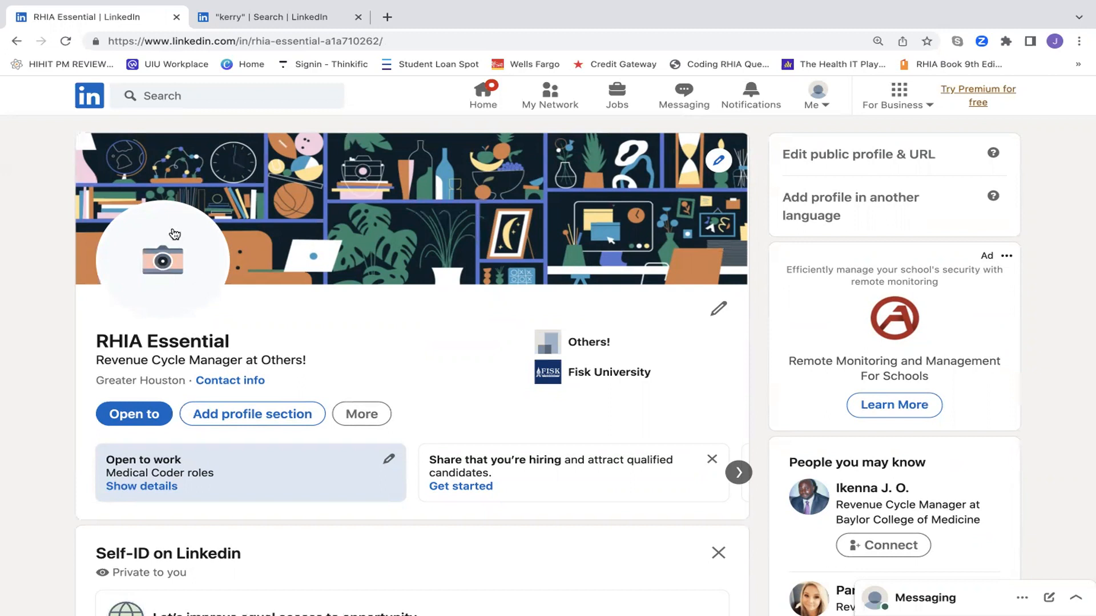
{"action": "scroll", "coordinate": [161, 344], "scroll_direction": "down", "scroll_amount": 1}
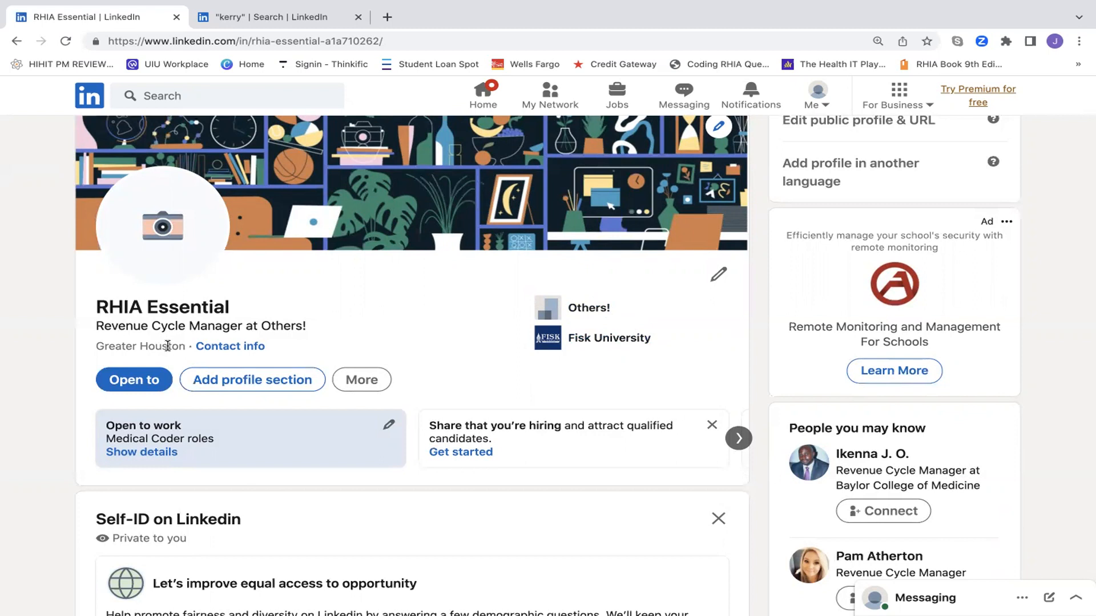
- Open the contact info for editing, review its phone, address, birthday, website and messaging fields, and close it without changes
{"action": "left_click", "coordinate": [248, 351]}
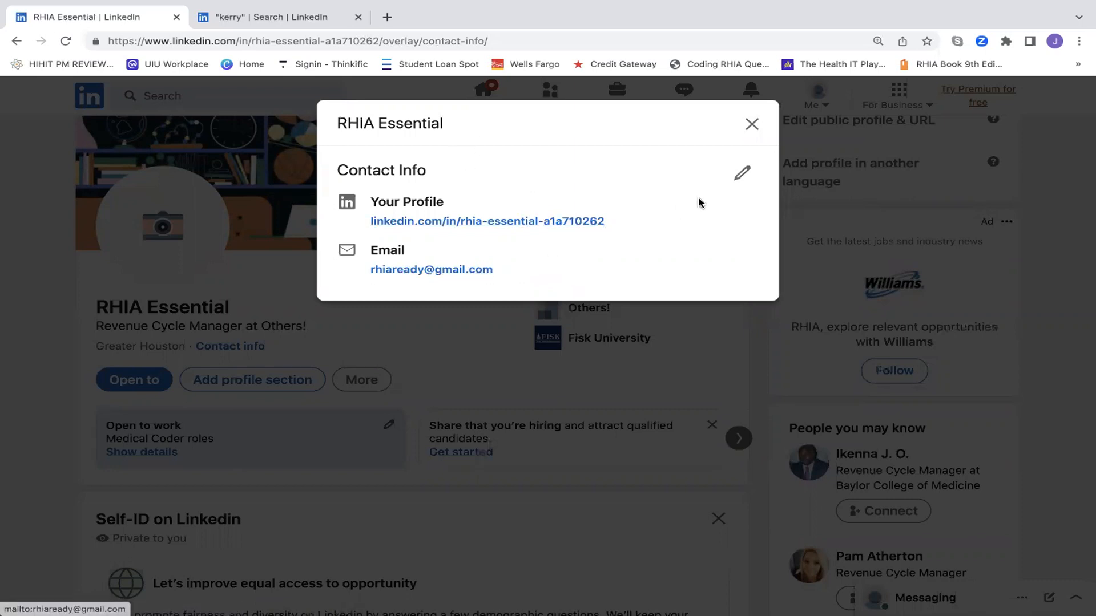
{"action": "left_click", "coordinate": [741, 180]}
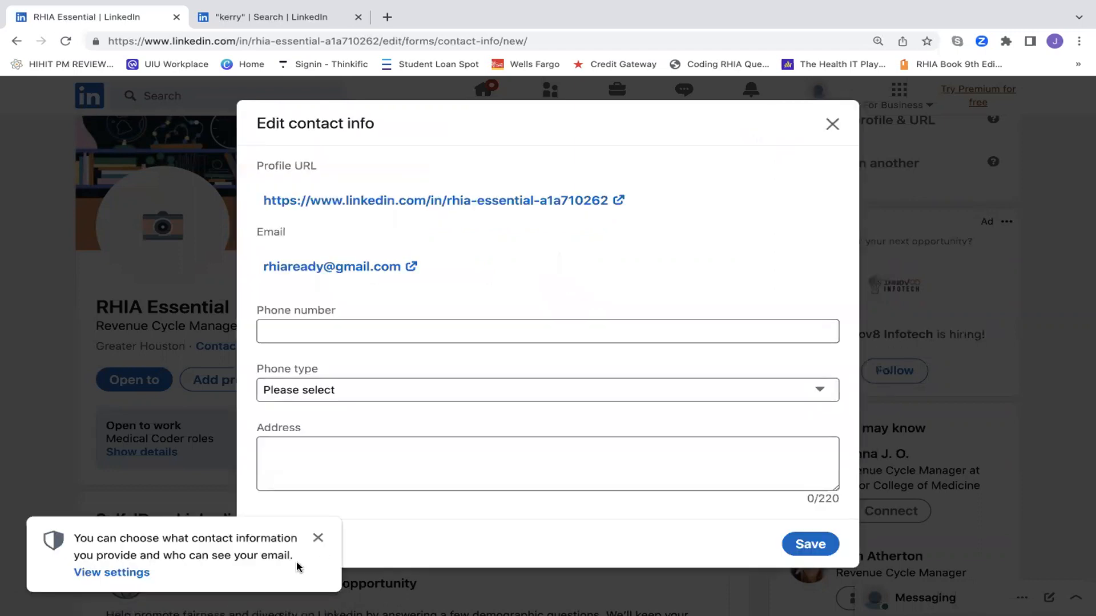
{"action": "left_click", "coordinate": [318, 538]}
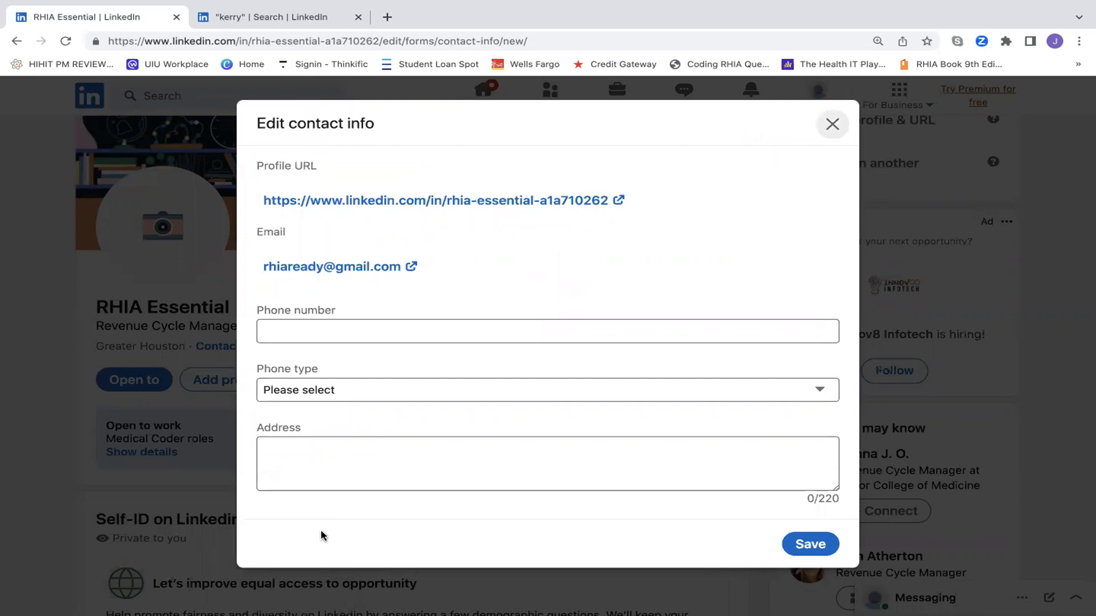
{"action": "left_click", "coordinate": [309, 334]}
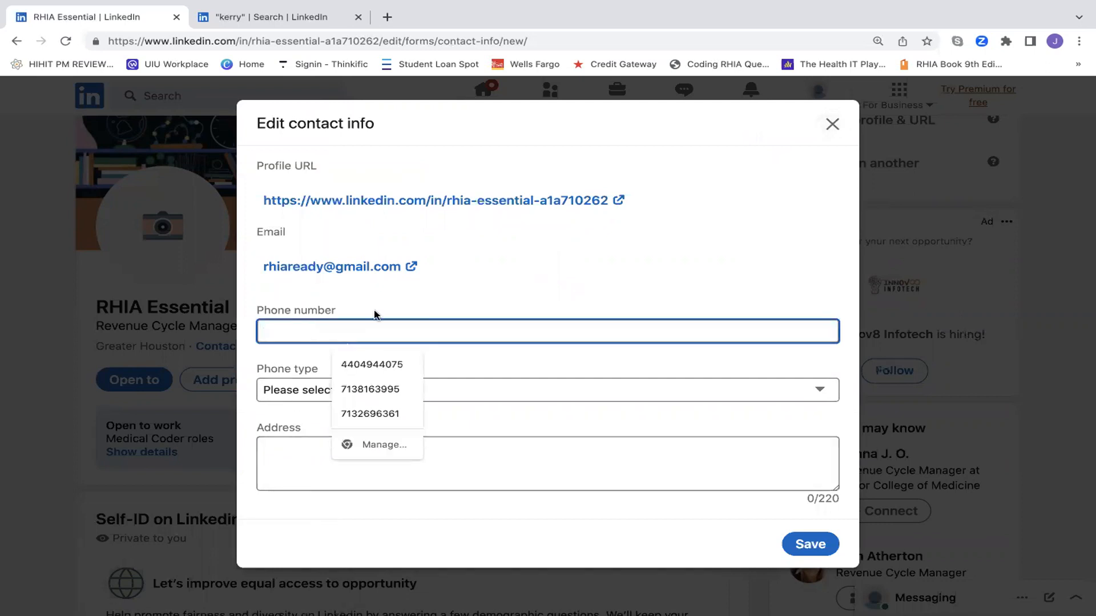
{"action": "left_click", "coordinate": [501, 284]}
{"action": "scroll", "coordinate": [314, 448], "scroll_direction": "down", "scroll_amount": 1}
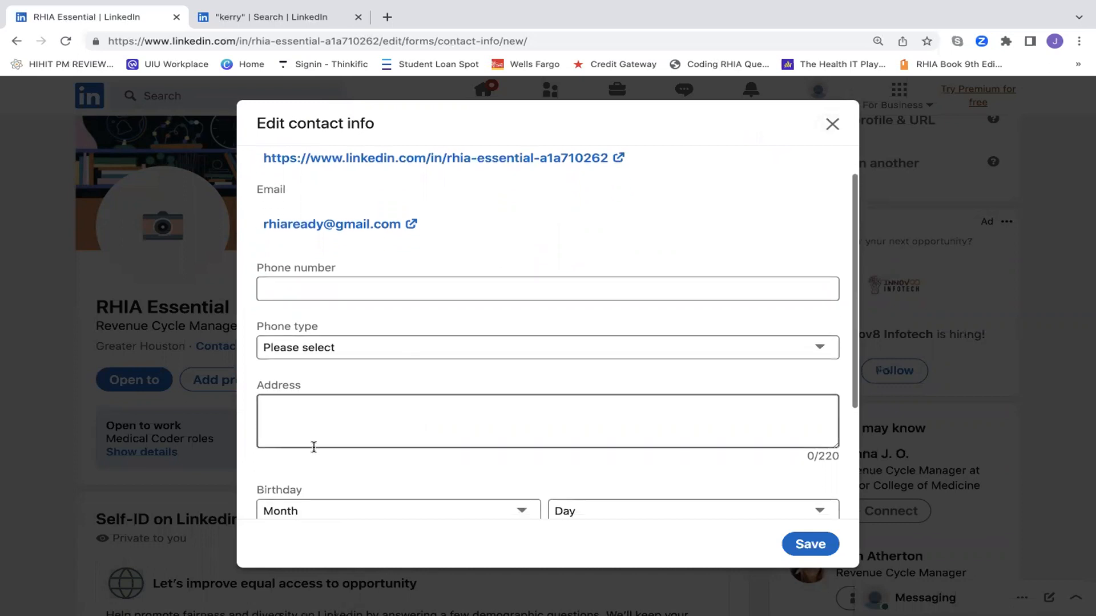
{"action": "scroll", "coordinate": [316, 423], "scroll_direction": "down", "scroll_amount": 3}
{"action": "scroll", "coordinate": [318, 423], "scroll_direction": "down", "scroll_amount": 2}
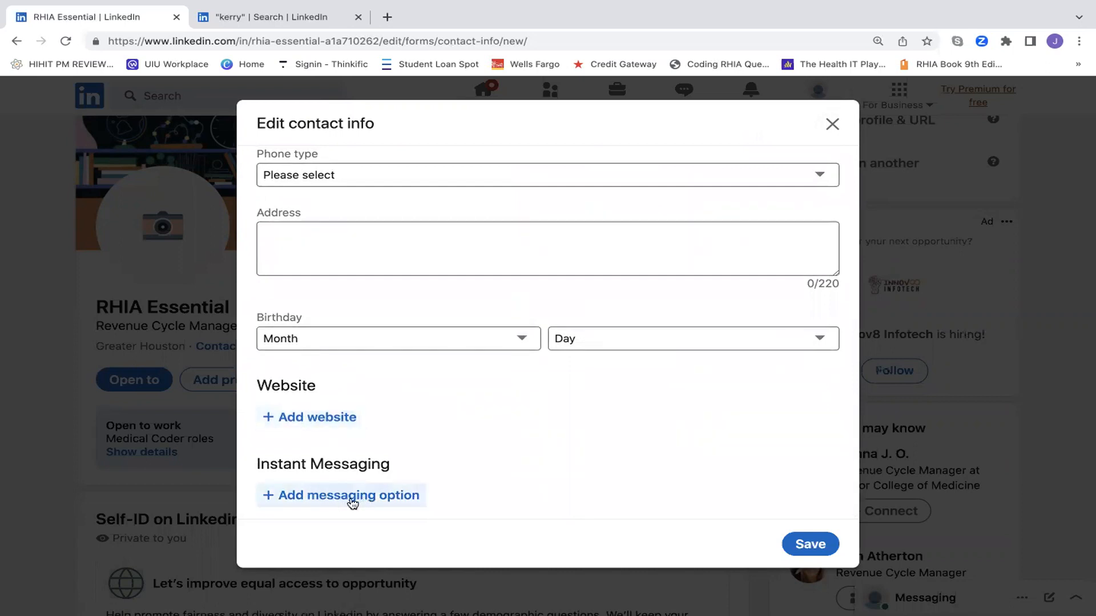
{"action": "scroll", "coordinate": [359, 503], "scroll_direction": "up", "scroll_amount": 5}
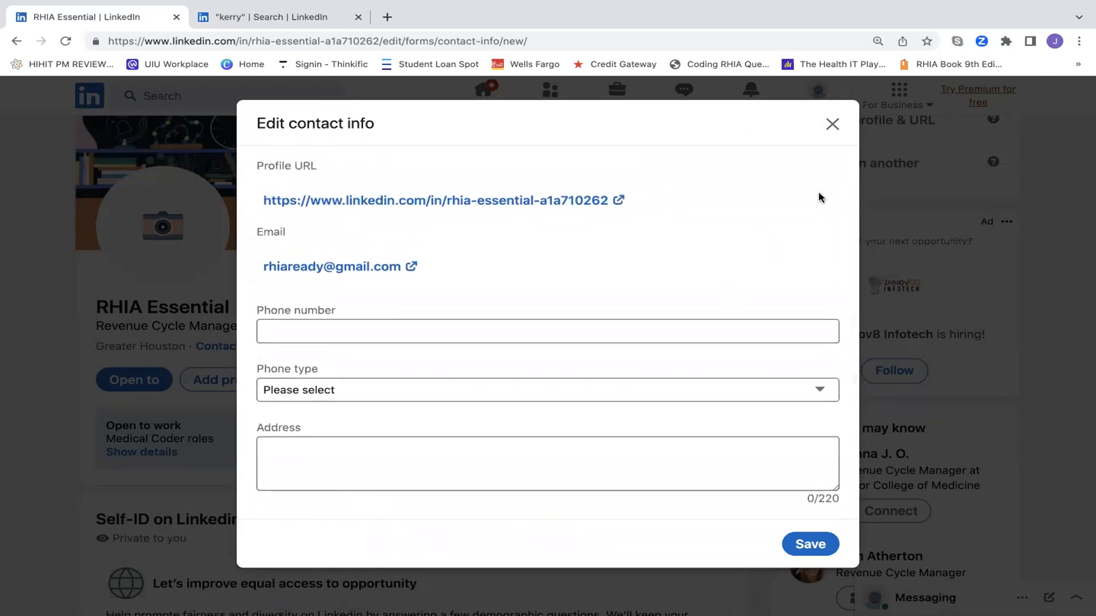
{"action": "left_click", "coordinate": [832, 126]}
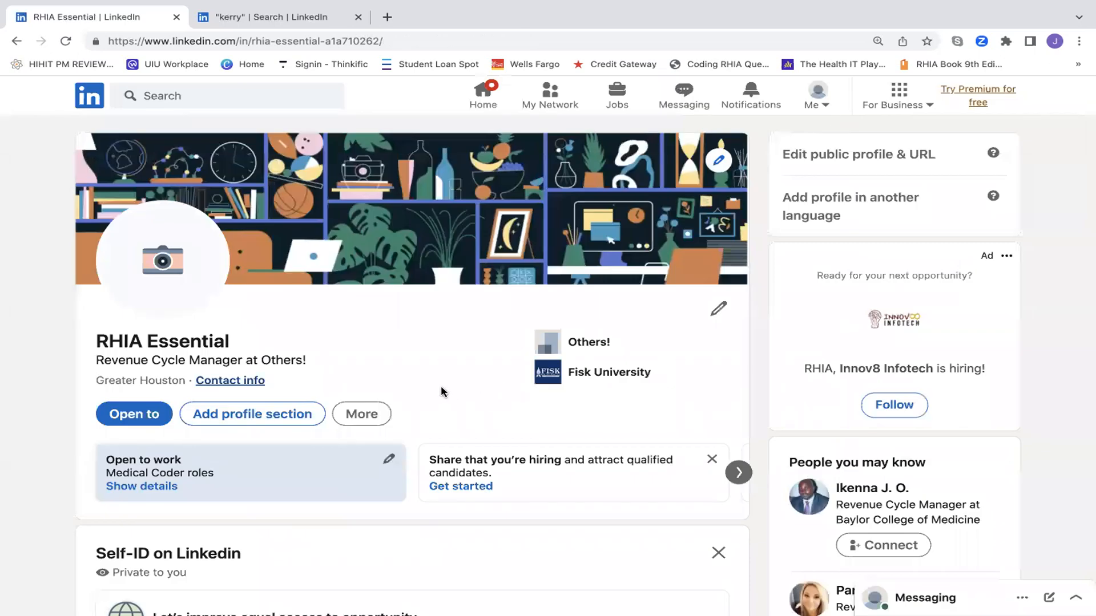
- View the additional profile actions, such as saving to PDF or building a resume, and review the About, Experience and Education sections
{"action": "scroll", "coordinate": [443, 387], "scroll_direction": "down", "scroll_amount": 1}
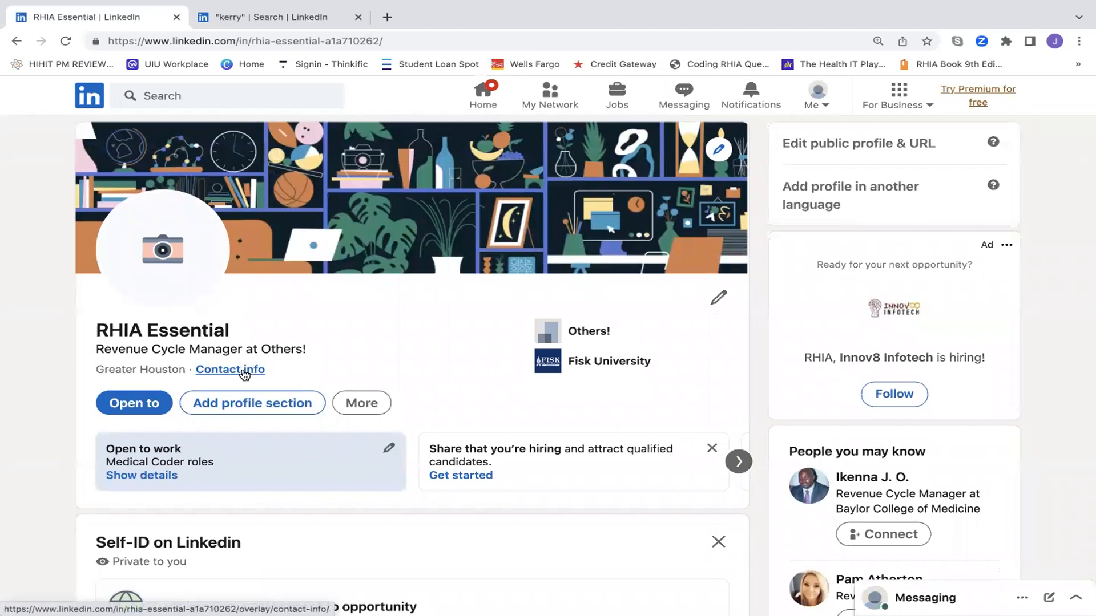
{"action": "left_click", "coordinate": [379, 405]}
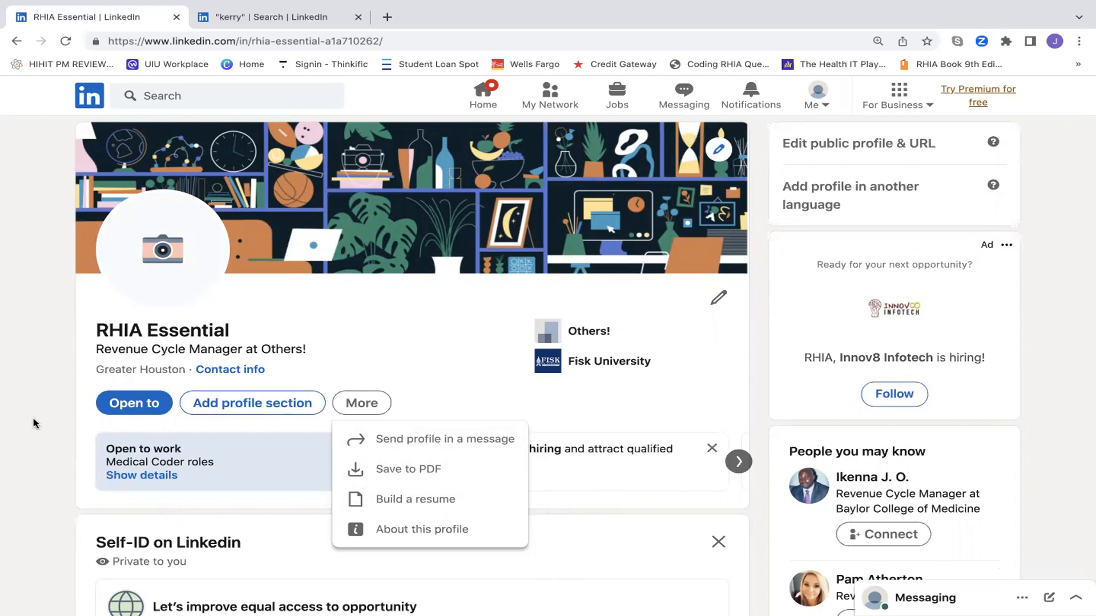
{"action": "scroll", "coordinate": [631, 543], "scroll_direction": "down", "scroll_amount": 10}
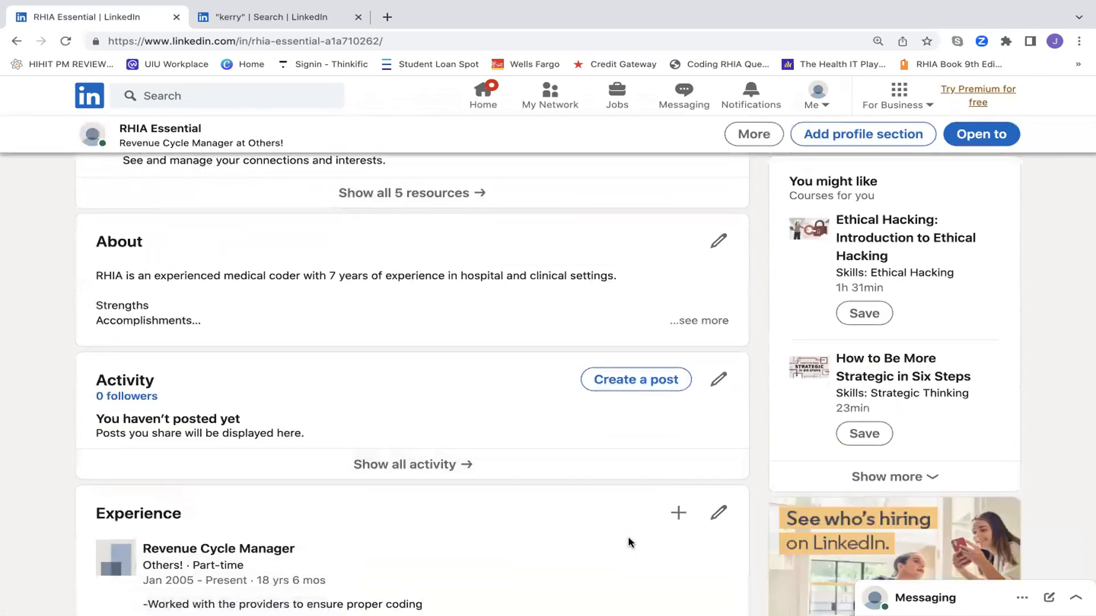
{"action": "scroll", "coordinate": [530, 525], "scroll_direction": "down", "scroll_amount": 3}
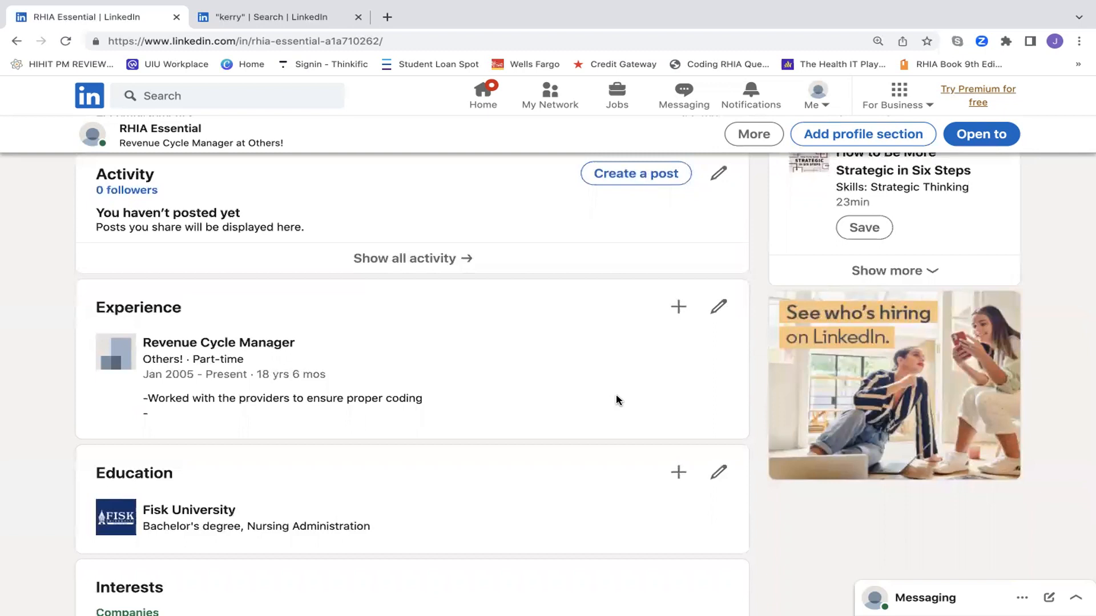
- Start a new position in the Experience section with the title Shoe Clerk
{"action": "left_click", "coordinate": [680, 310]}
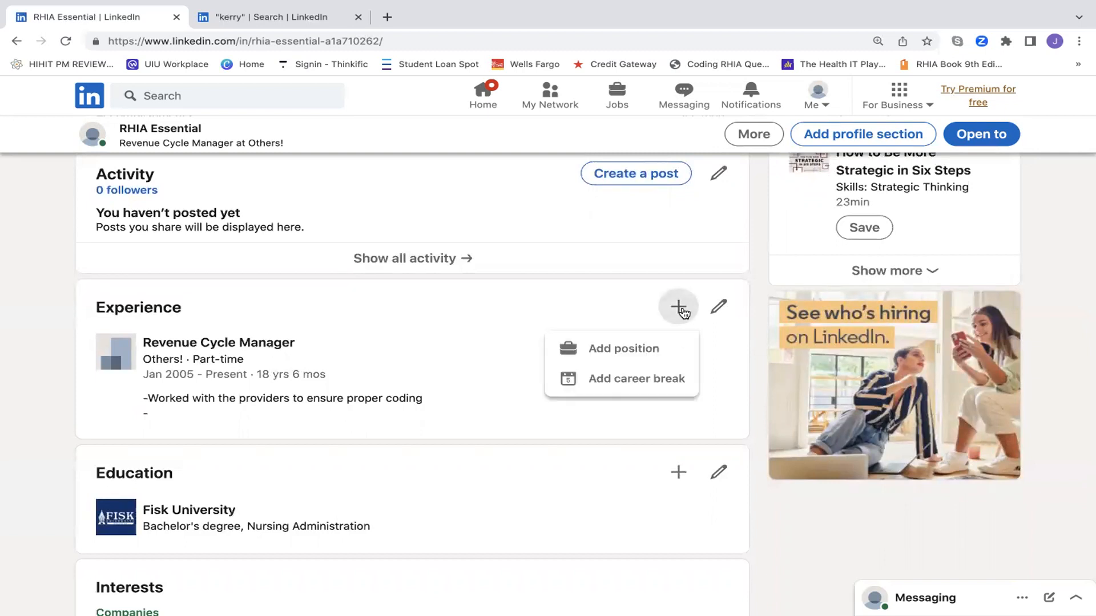
{"action": "left_click", "coordinate": [637, 350]}
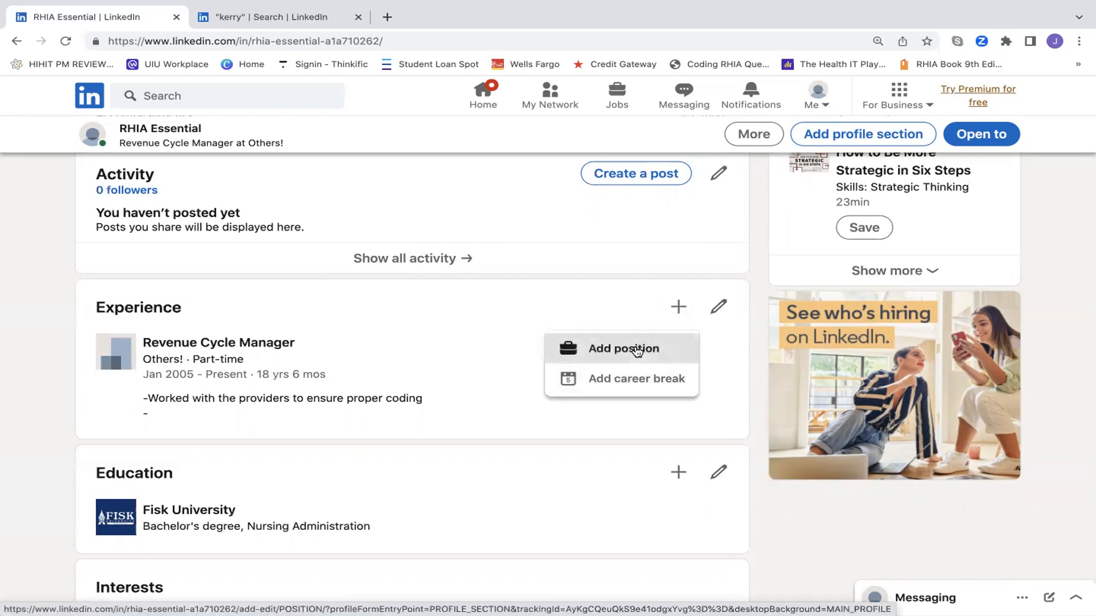
{"action": "left_click", "coordinate": [522, 283]}
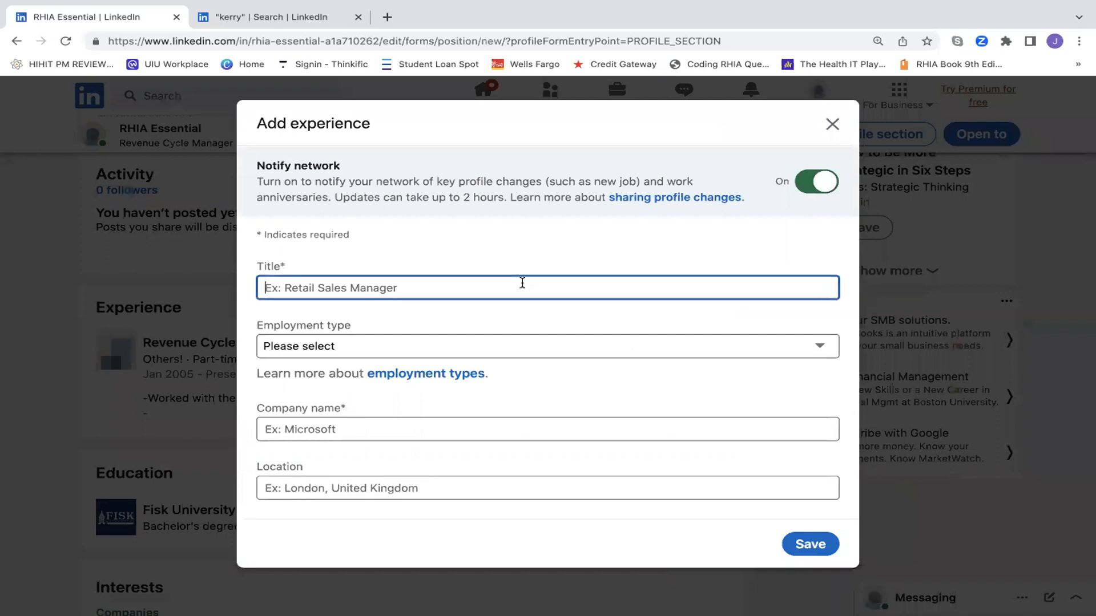
{"action": "type", "text": "Foot"}
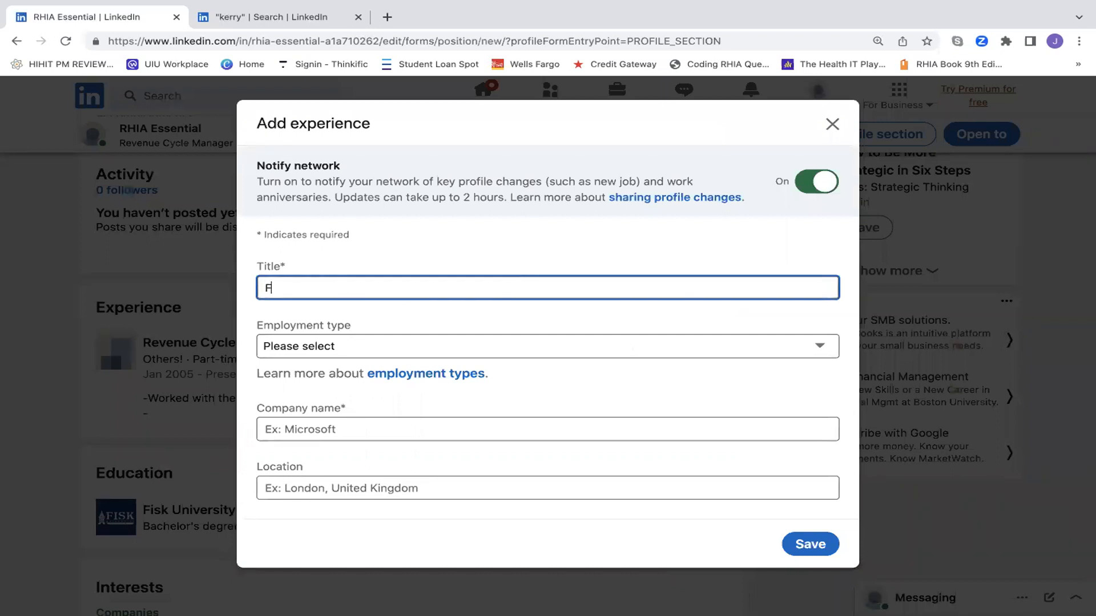
{"action": "key", "text": "BackSpace"}
{"action": "key", "text": "BackSpace"}
{"action": "key", "text": "BackSpace"}
{"action": "key", "text": "BackSpace"}
{"action": "type", "text": "Shoe"}
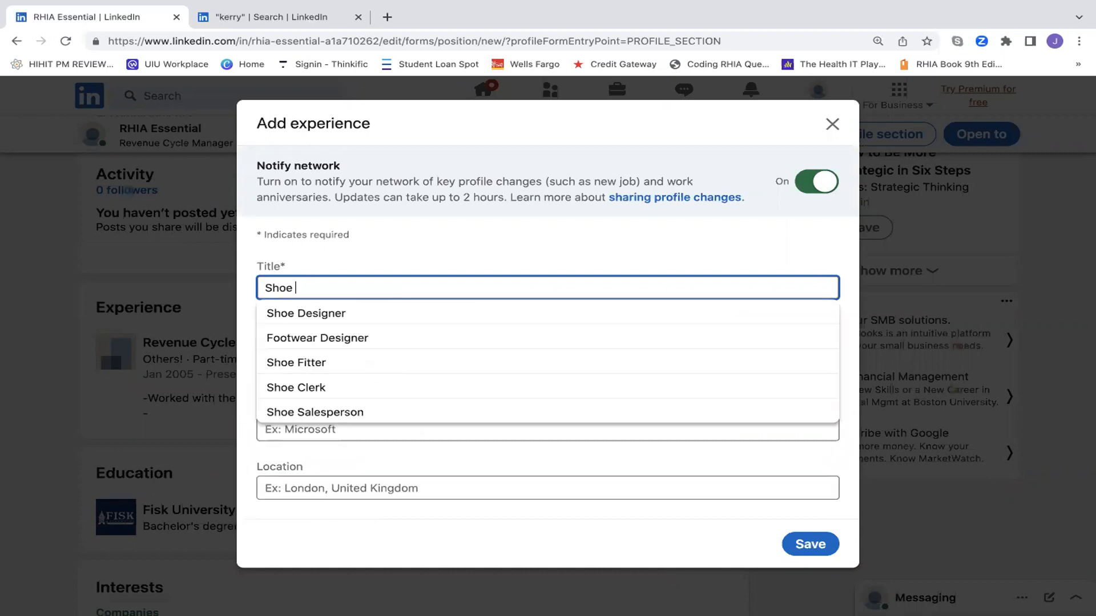
{"action": "left_click", "coordinate": [409, 388]}
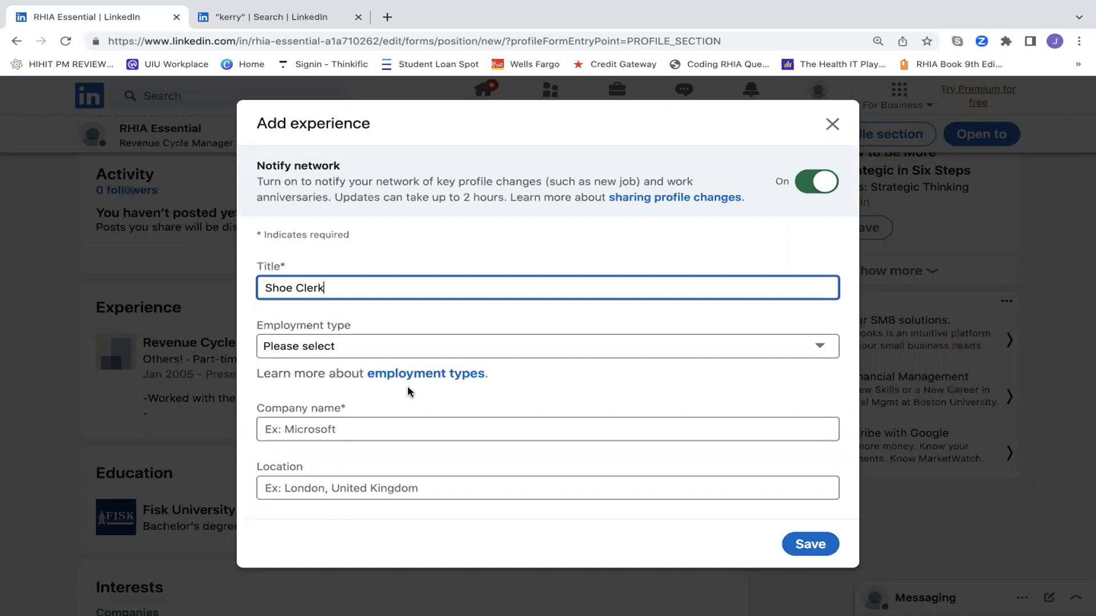
- Set the Shoe Clerk position's employment type to Full-time and its company to Foot Locker
{"action": "left_click", "coordinate": [369, 344]}
{"action": "left_click", "coordinate": [351, 368]}
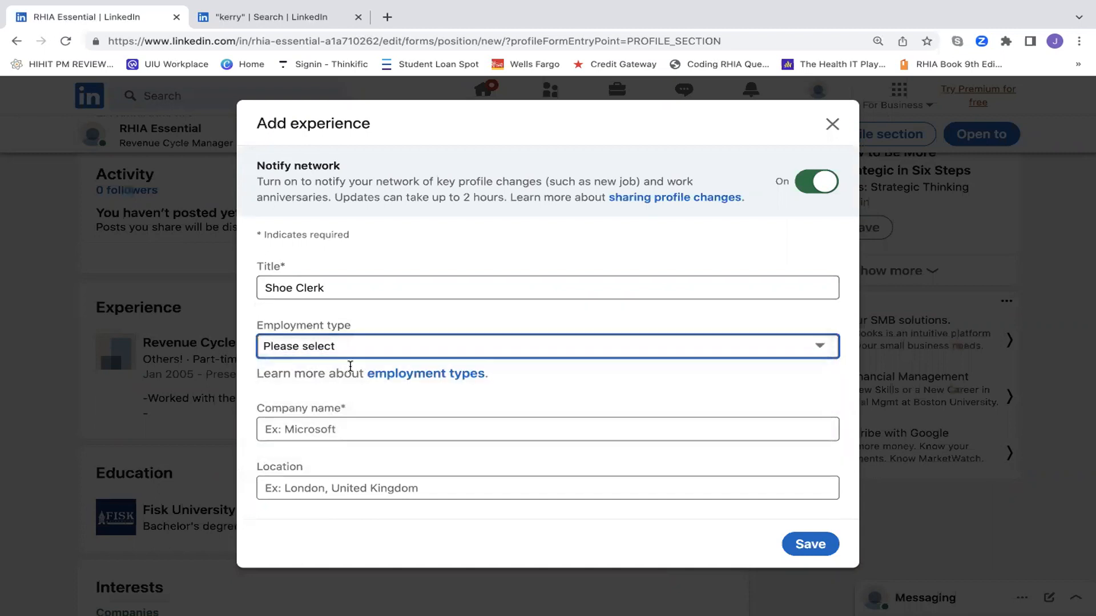
{"action": "left_click", "coordinate": [340, 428]}
{"action": "type", "text": "Fo"}
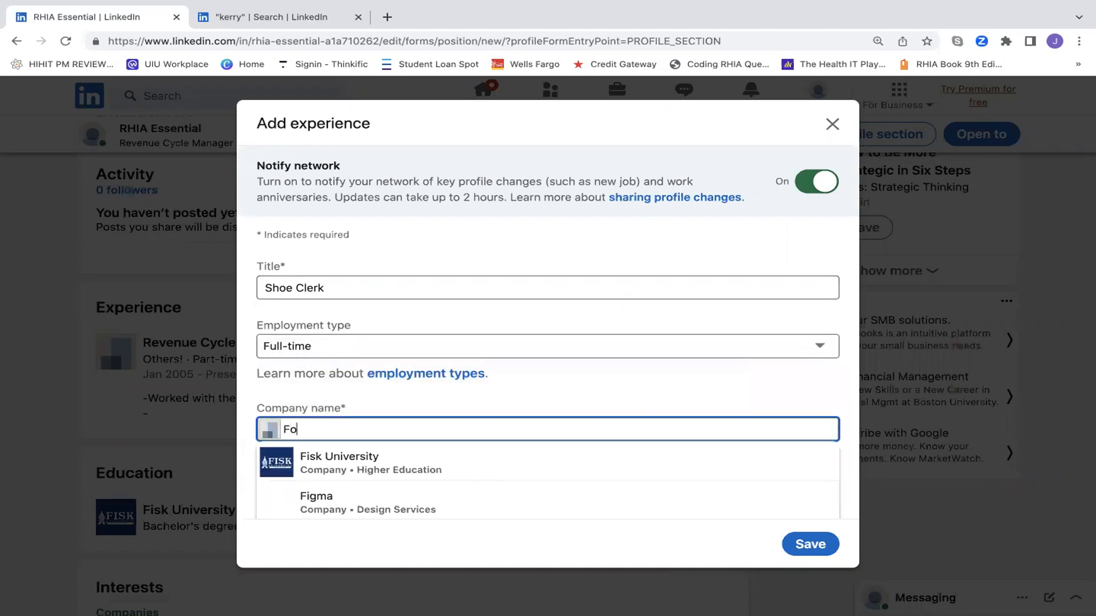
{"action": "type", "text": "otl"}
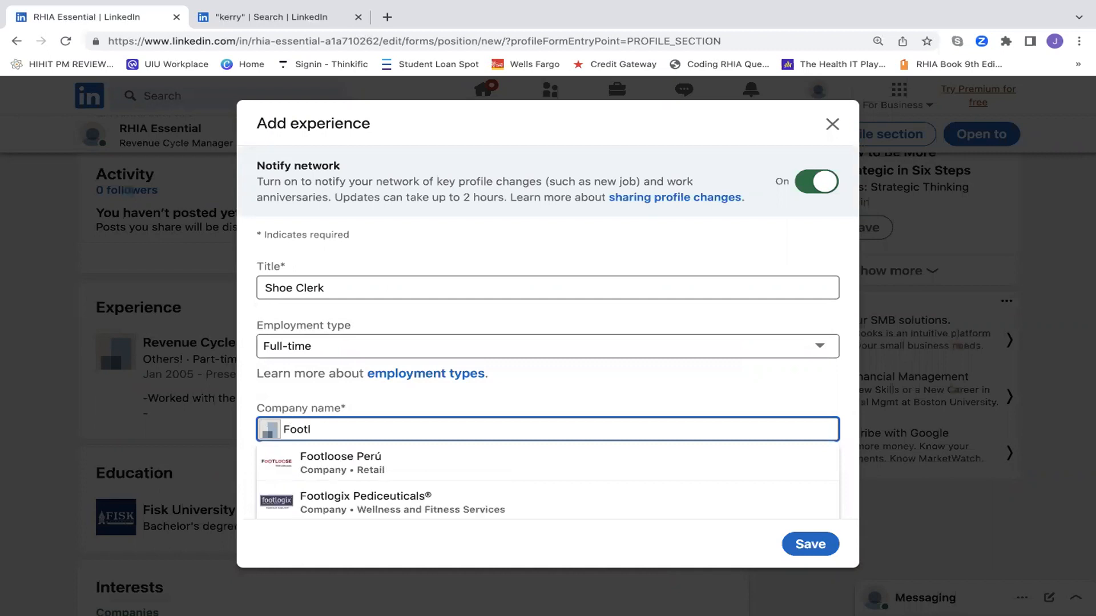
{"action": "key", "text": "BackSpace"}
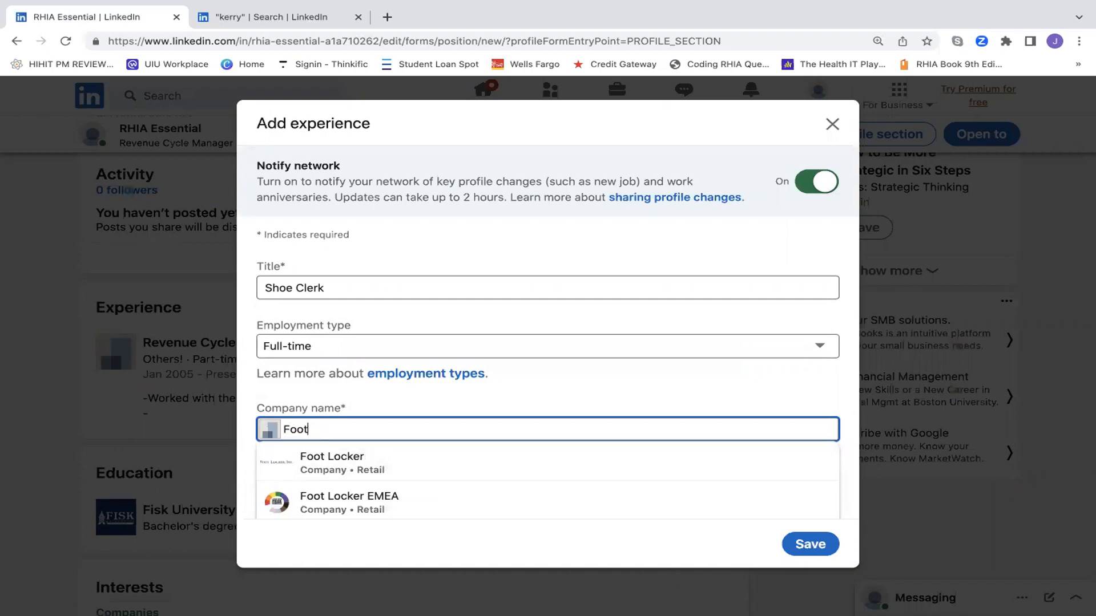
{"action": "left_click", "coordinate": [319, 457]}
- Mark the Shoe Clerk position as not current and set its start date to August 2010
{"action": "scroll", "coordinate": [729, 500], "scroll_direction": "down", "scroll_amount": 3}
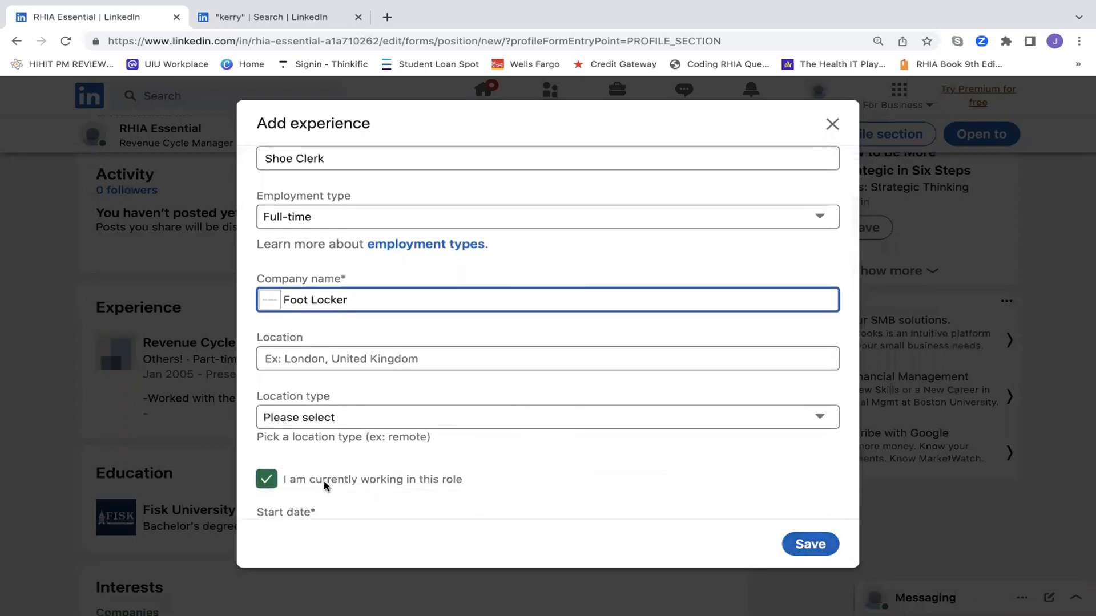
{"action": "scroll", "coordinate": [266, 482], "scroll_direction": "down", "scroll_amount": 3}
{"action": "left_click", "coordinate": [265, 313]}
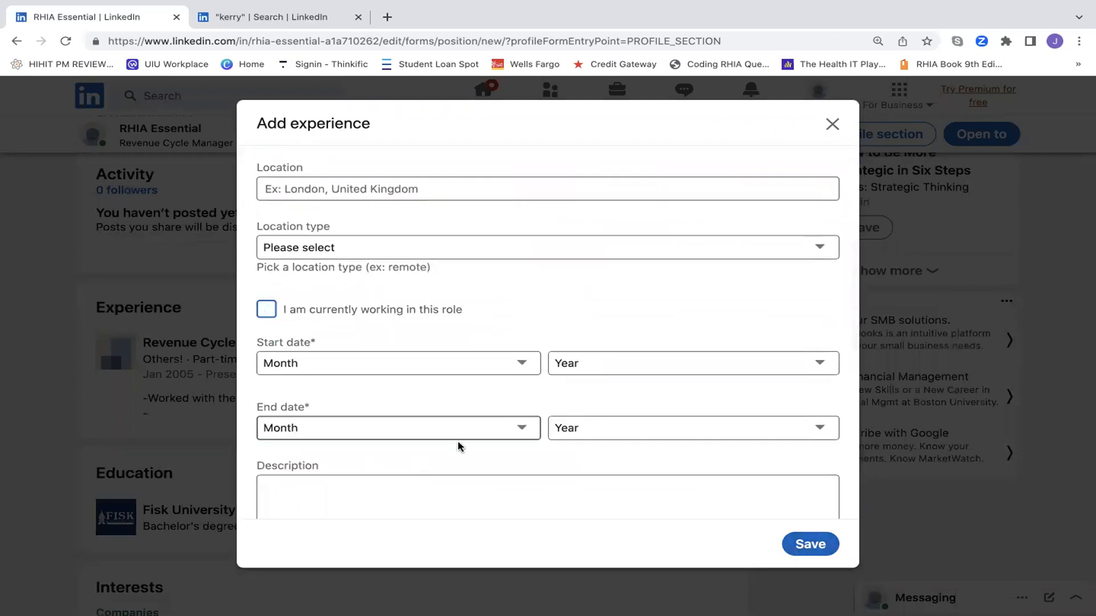
{"action": "scroll", "coordinate": [457, 445], "scroll_direction": "down", "scroll_amount": 1}
{"action": "left_click", "coordinate": [521, 311]}
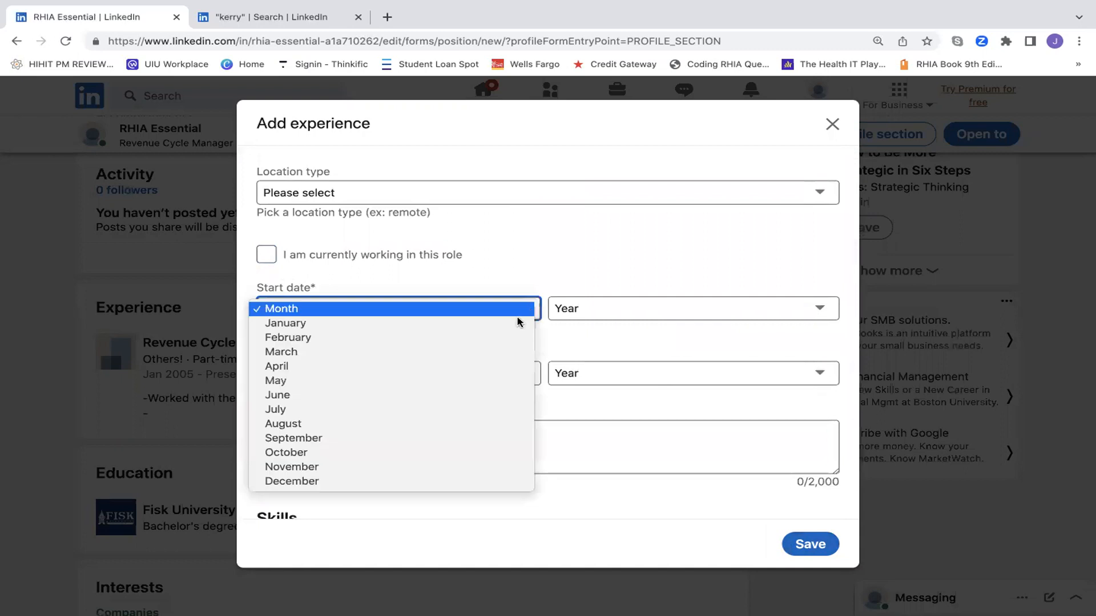
{"action": "left_click", "coordinate": [448, 429]}
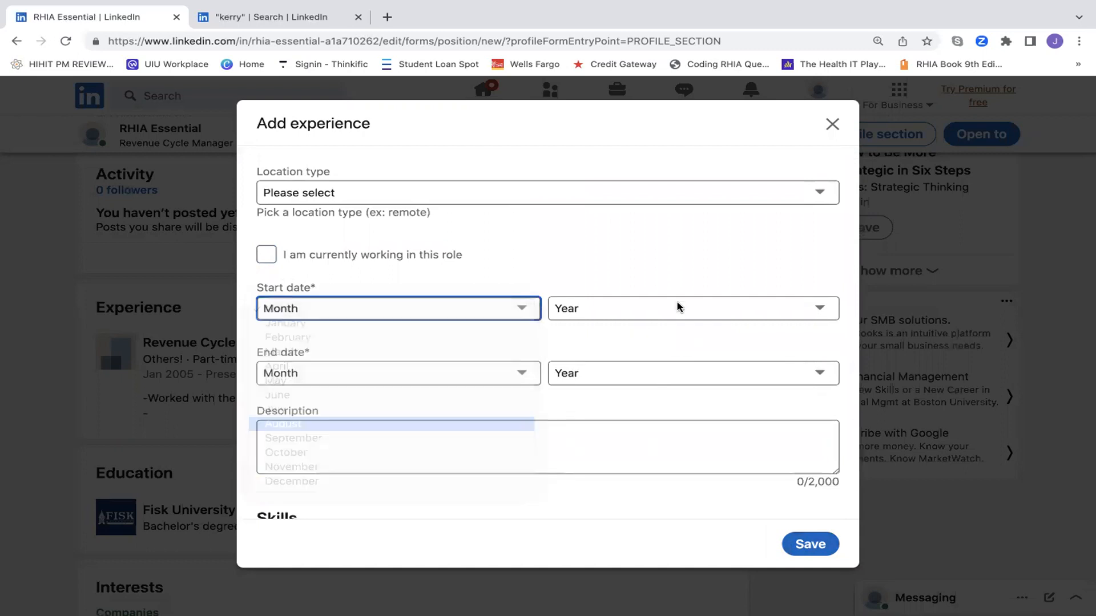
{"action": "left_click", "coordinate": [678, 307]}
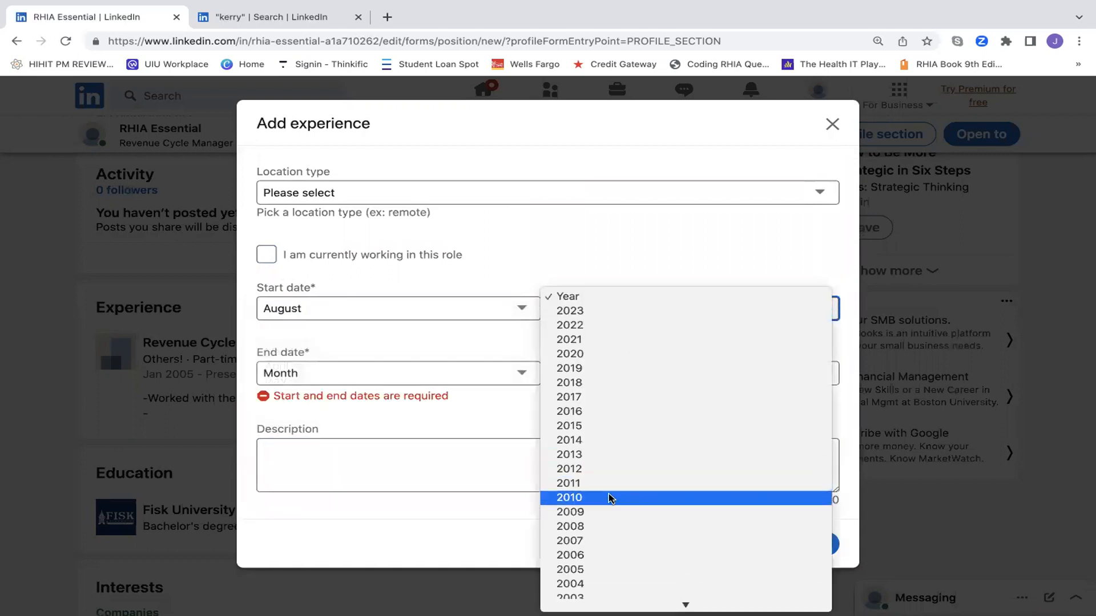
{"action": "left_click", "coordinate": [611, 510]}
- Set the Shoe Clerk position's end date to September 2014, save it and dismiss the follow-up question about how the job was found
{"action": "left_click", "coordinate": [431, 377]}
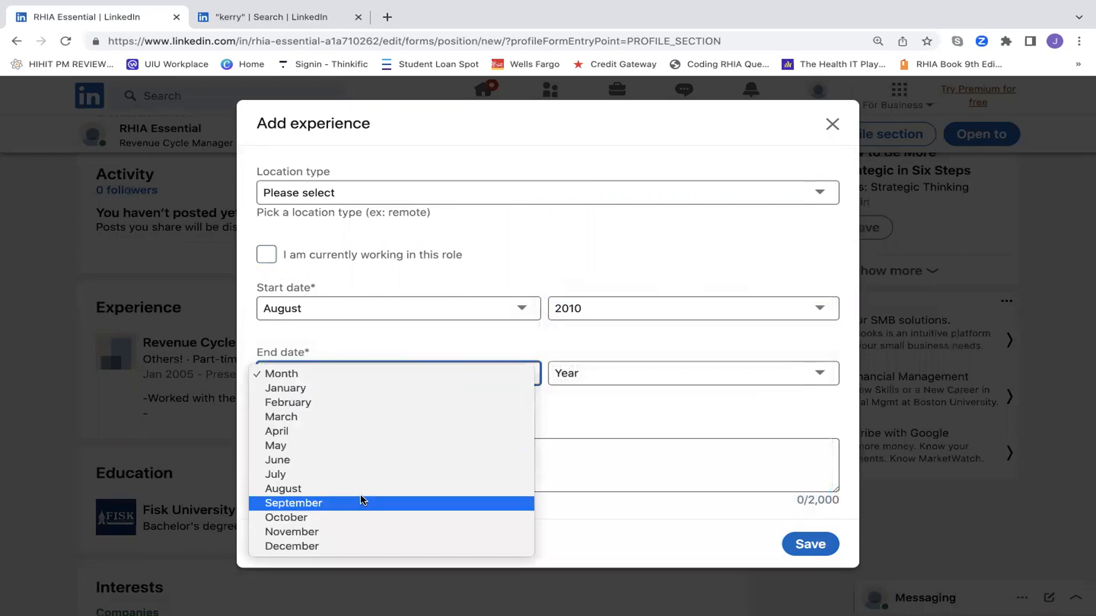
{"action": "left_click", "coordinate": [360, 508]}
{"action": "left_click", "coordinate": [608, 373]}
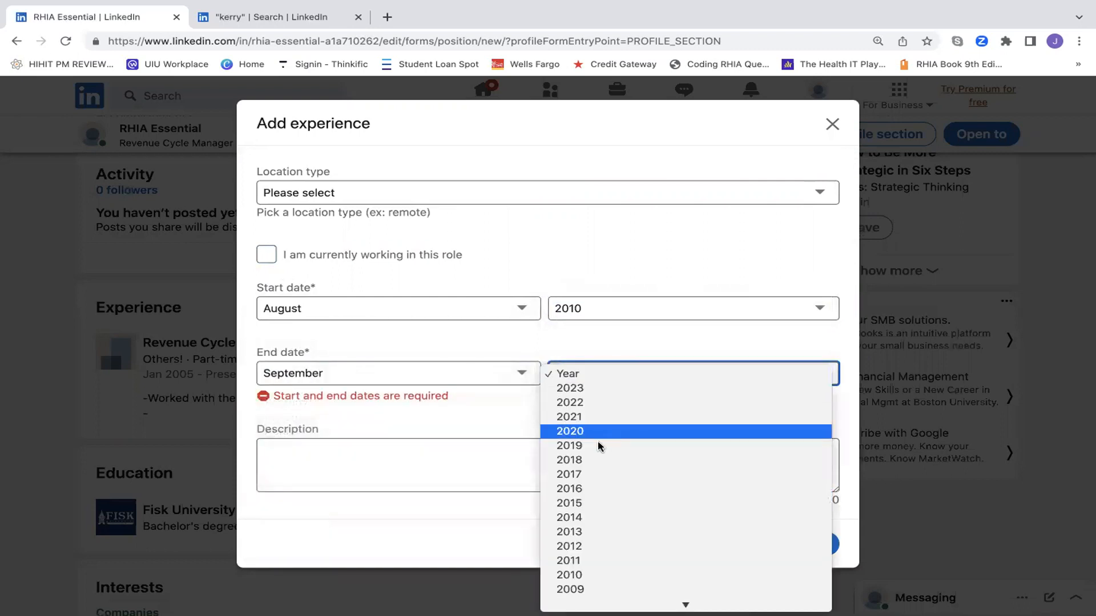
{"action": "left_click", "coordinate": [585, 517]}
{"action": "left_click", "coordinate": [812, 547]}
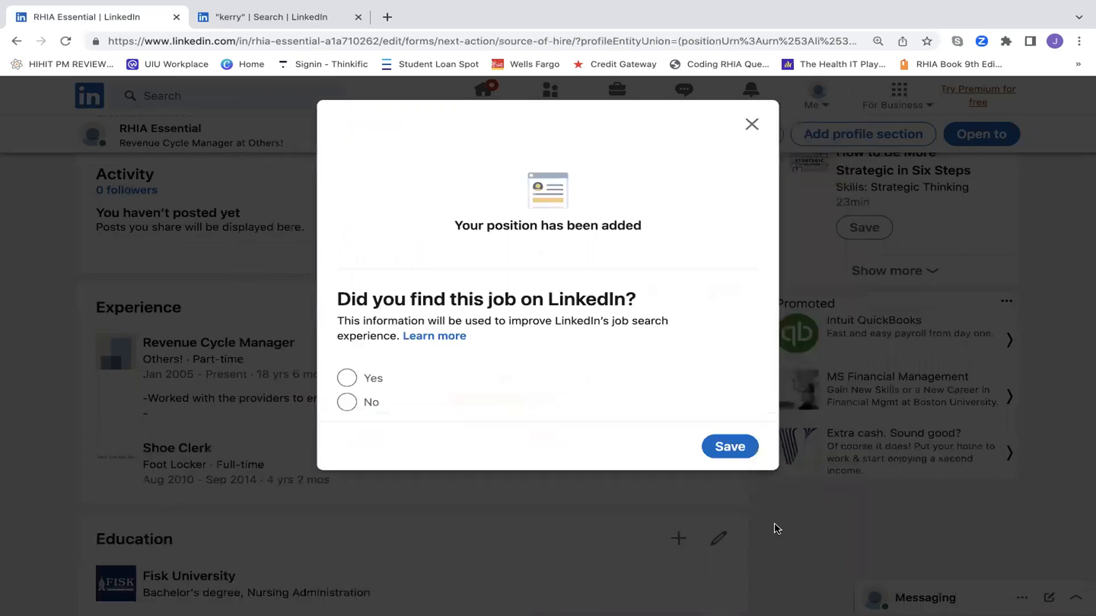
{"action": "left_click", "coordinate": [751, 124]}
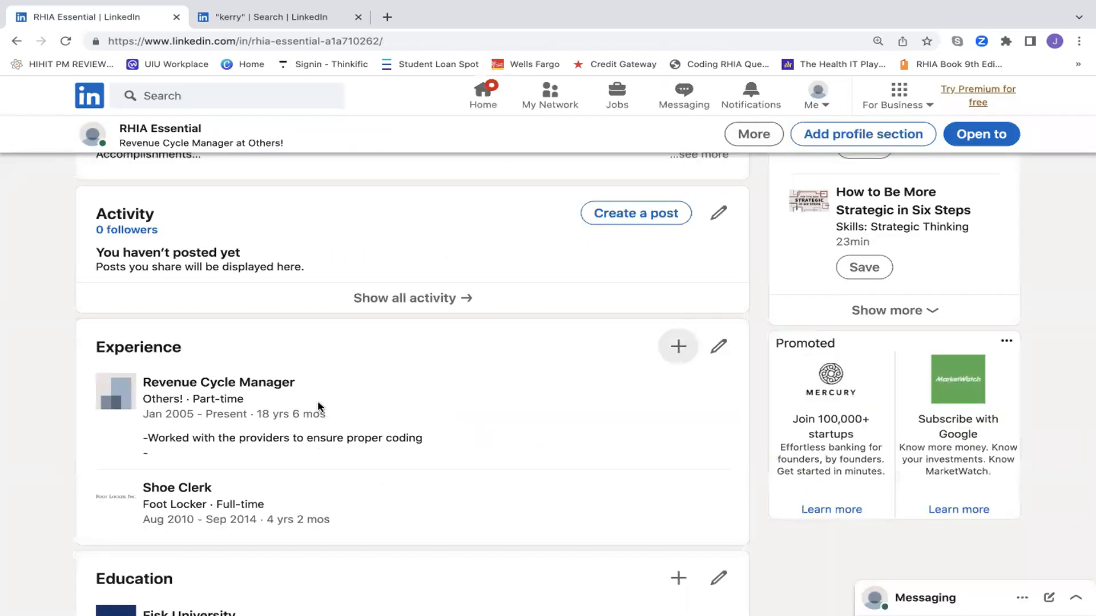
- Review the Education section, examine a blank education form's fields, close it without adding anything and look over the profile
{"action": "scroll", "coordinate": [315, 458], "scroll_direction": "down", "scroll_amount": 3}
{"action": "scroll", "coordinate": [316, 458], "scroll_direction": "down", "scroll_amount": 2}
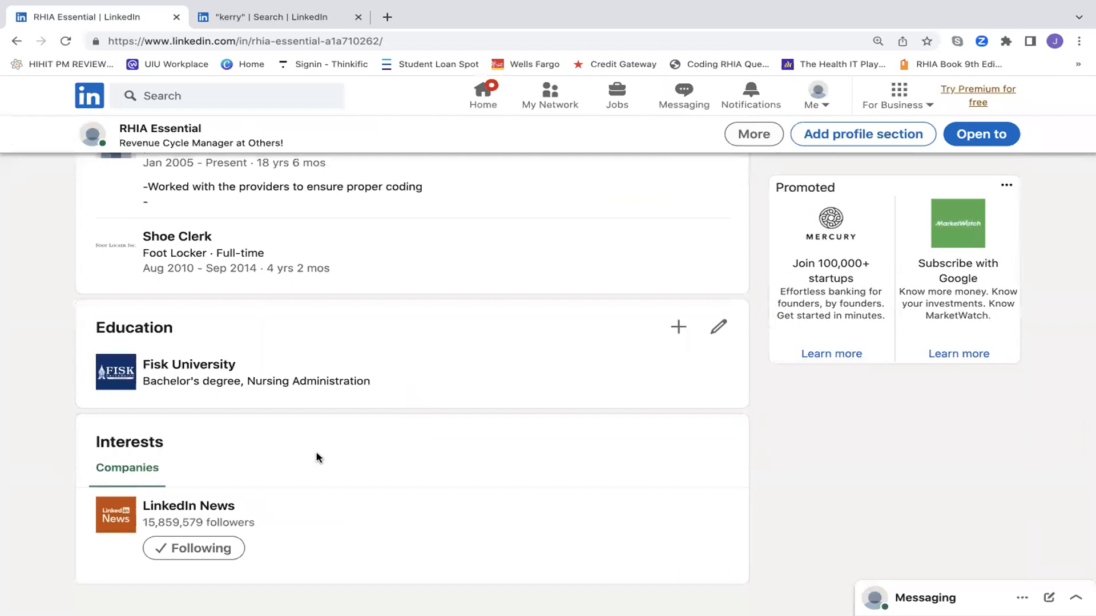
{"action": "left_click", "coordinate": [678, 327]}
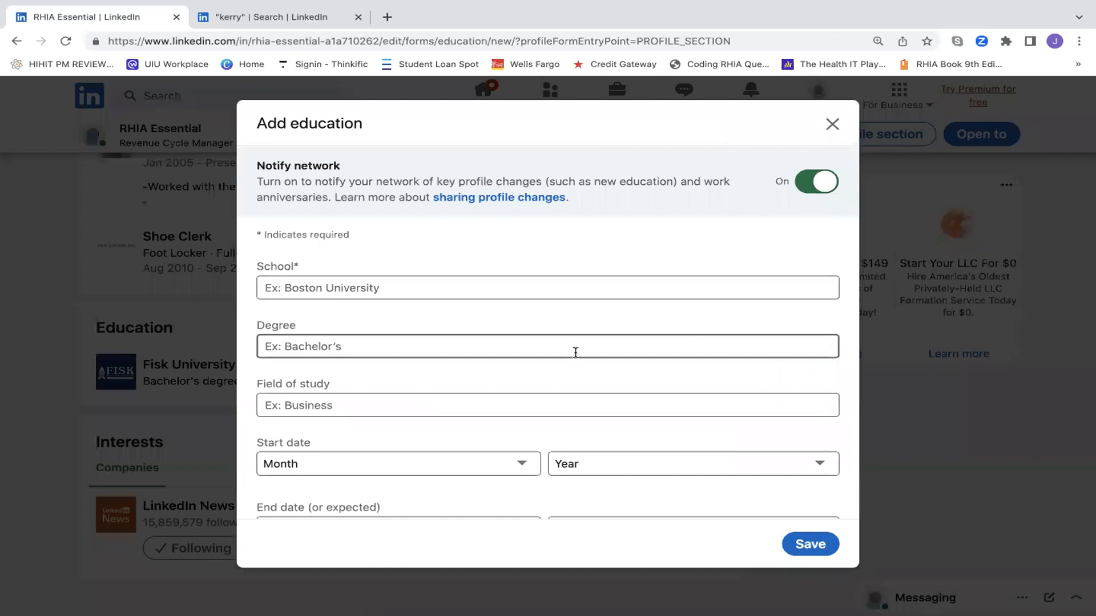
{"action": "scroll", "coordinate": [553, 402], "scroll_direction": "down", "scroll_amount": 2}
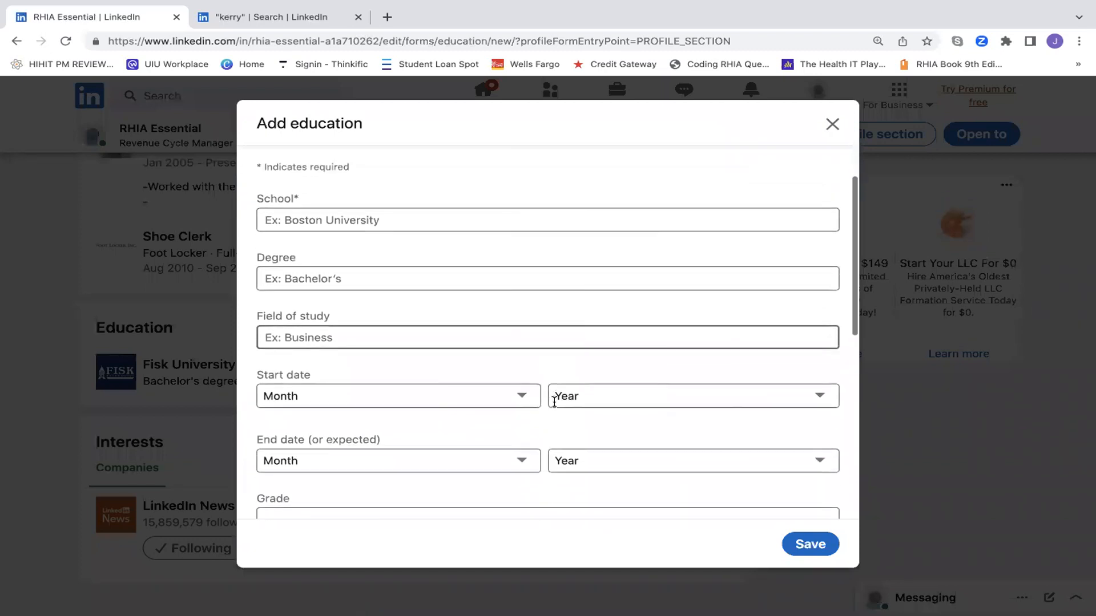
{"action": "scroll", "coordinate": [554, 398], "scroll_direction": "up", "scroll_amount": 2}
{"action": "left_click", "coordinate": [831, 123]}
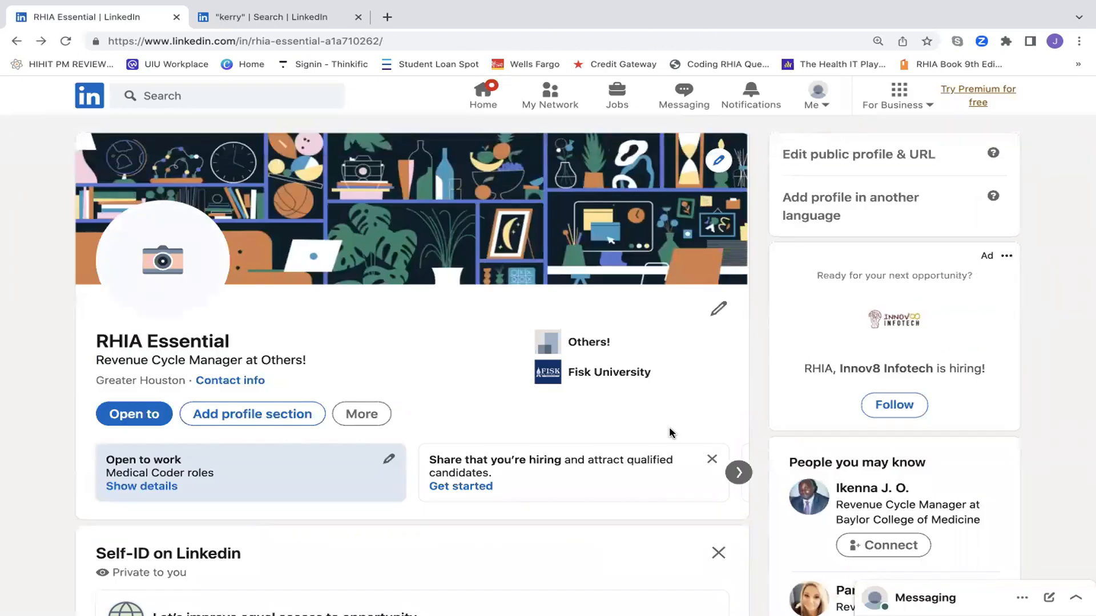
{"action": "scroll", "coordinate": [671, 433], "scroll_direction": "down", "scroll_amount": 2}
{"action": "scroll", "coordinate": [671, 433], "scroll_direction": "down", "scroll_amount": 10}
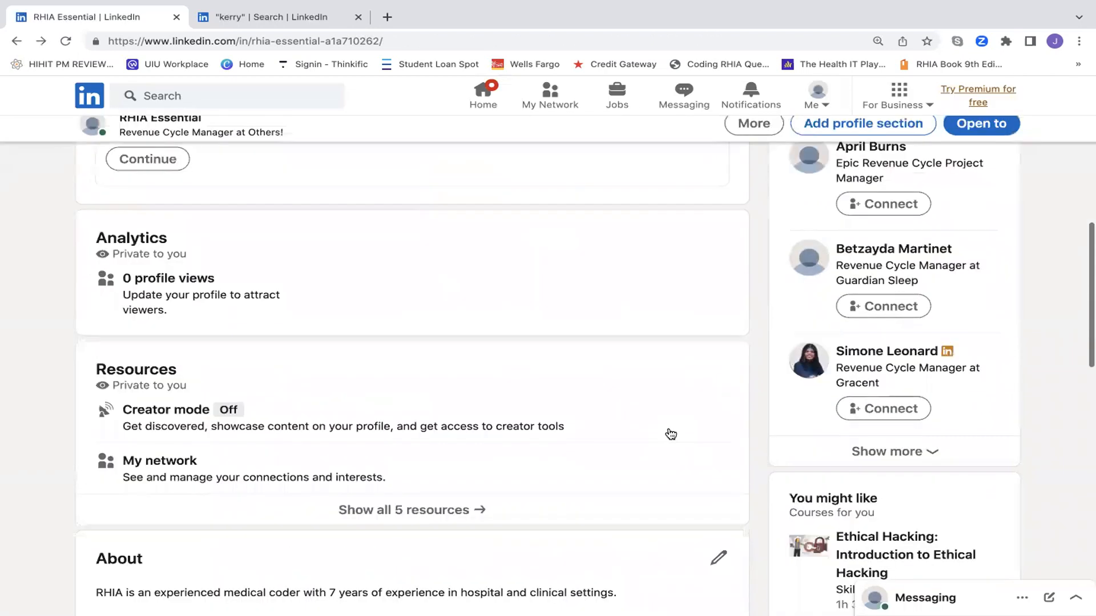
{"action": "scroll", "coordinate": [671, 434], "scroll_direction": "down", "scroll_amount": 4}
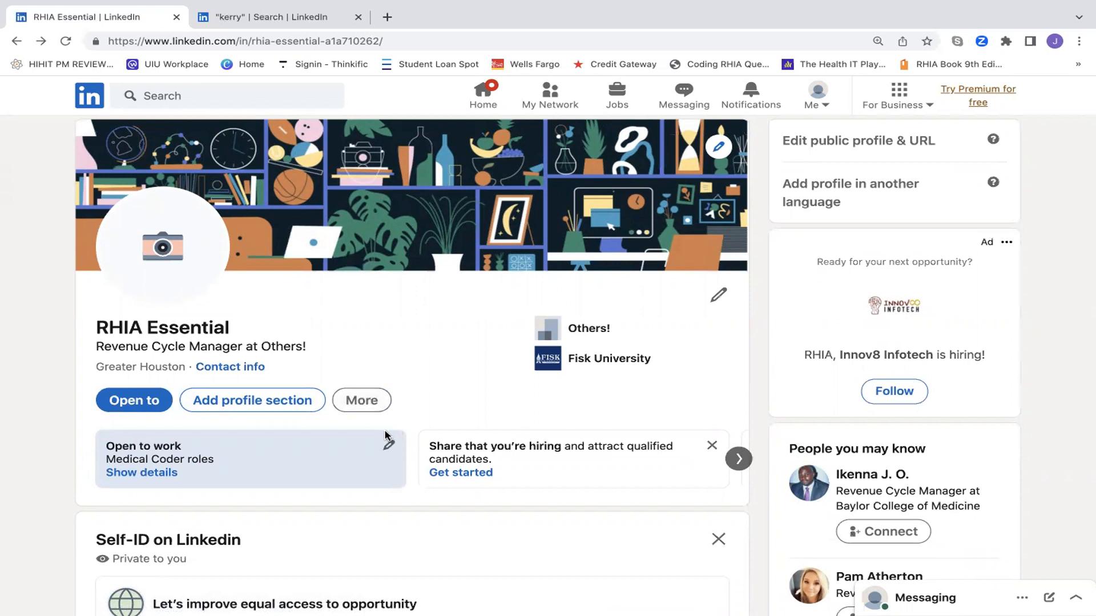
- Start a license or certification entry from the recommended profile sections and name it Registered Health Information Technician (RHIT)
{"action": "left_click", "coordinate": [274, 402]}
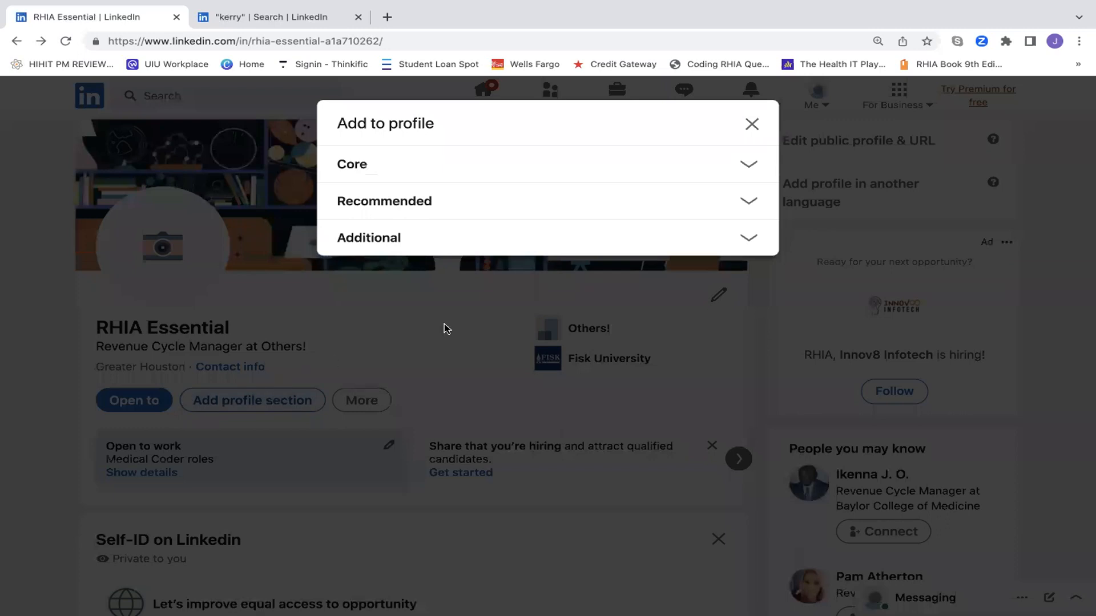
{"action": "left_click", "coordinate": [748, 167]}
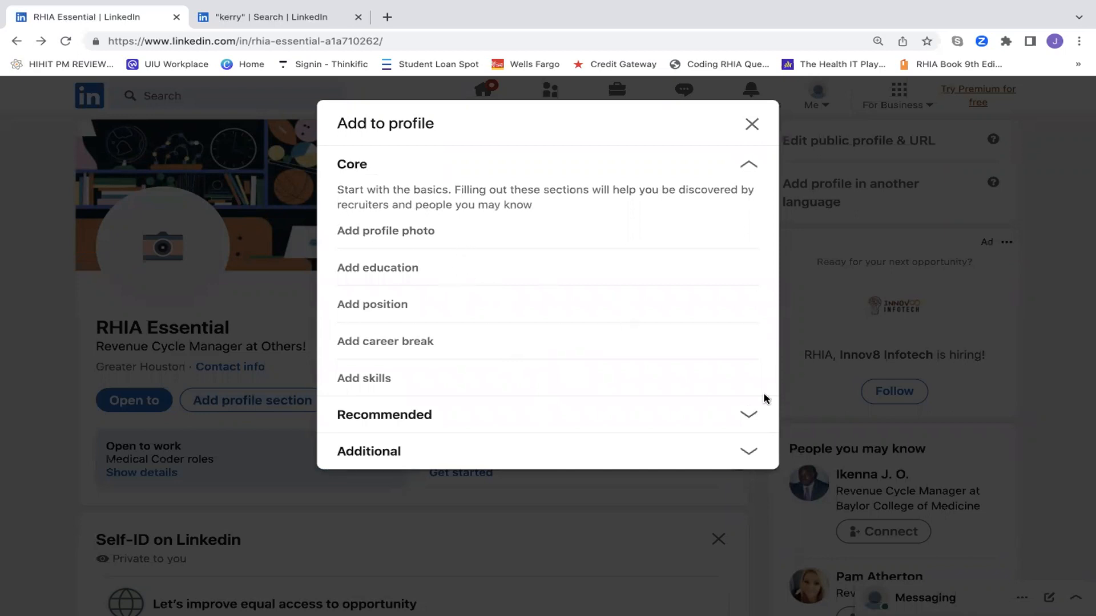
{"action": "left_click", "coordinate": [737, 413]}
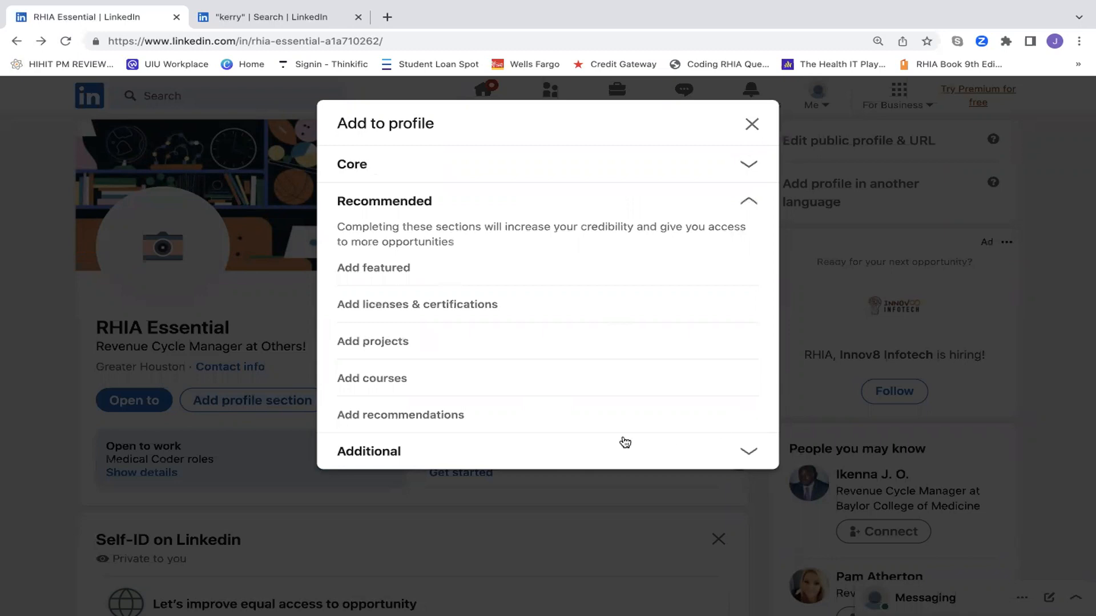
{"action": "left_click", "coordinate": [428, 307]}
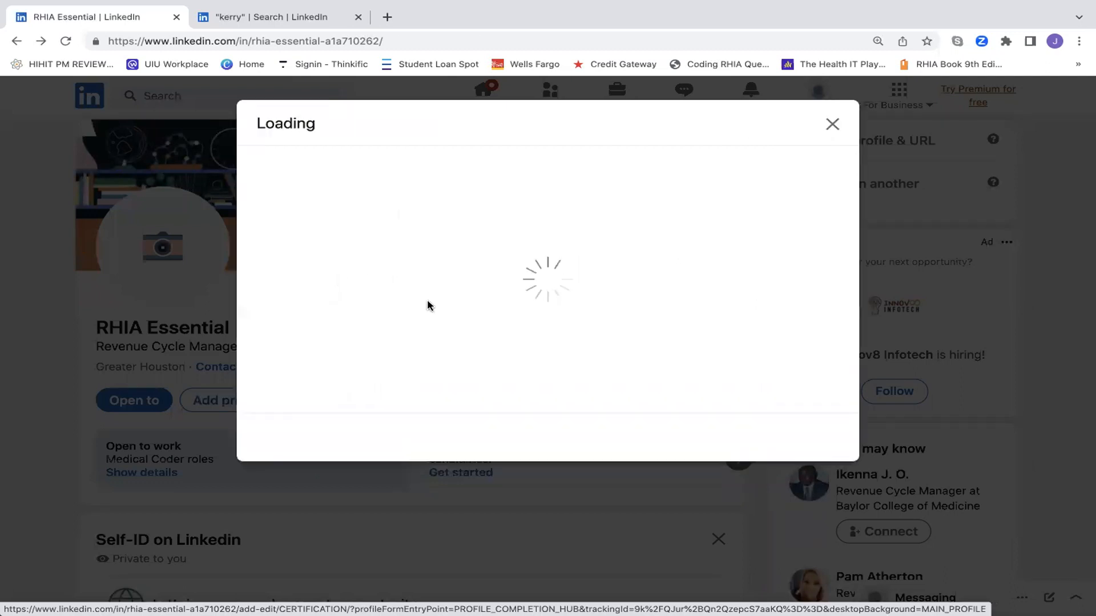
{"action": "left_click", "coordinate": [426, 223]}
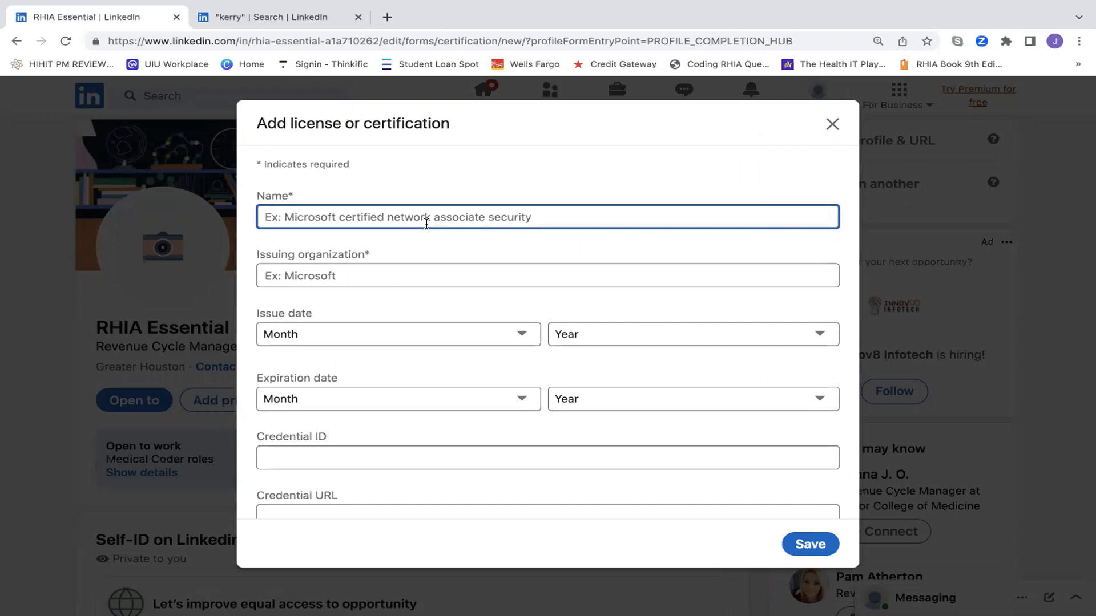
{"action": "type", "text": "REGIST4ER"}
{"action": "key", "text": "BackSpace"}
{"action": "key", "text": "BackSpace"}
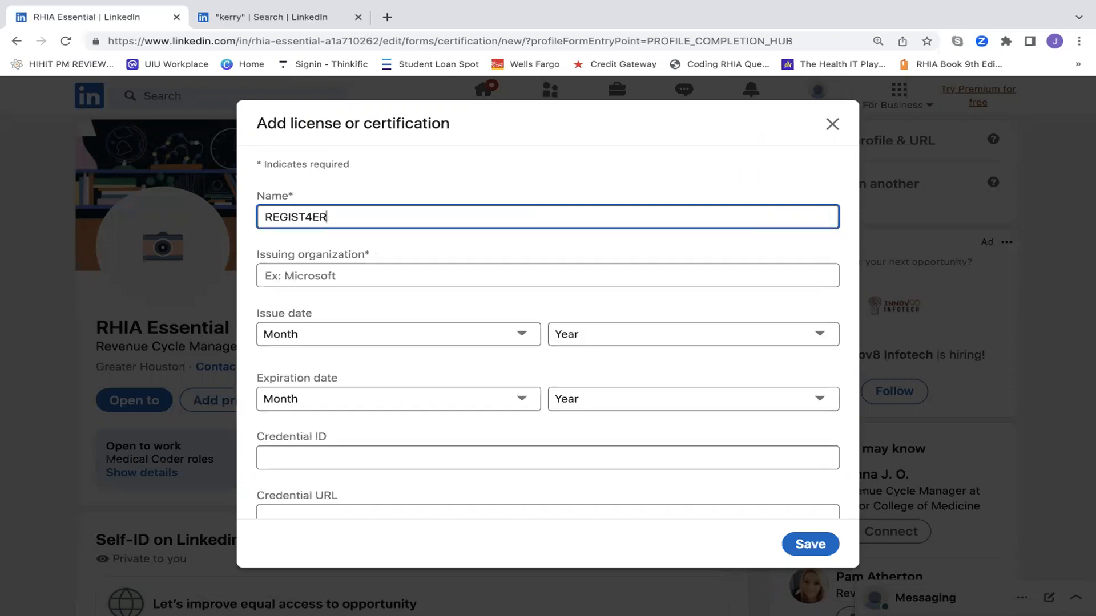
{"action": "type", "text": "RED H"}
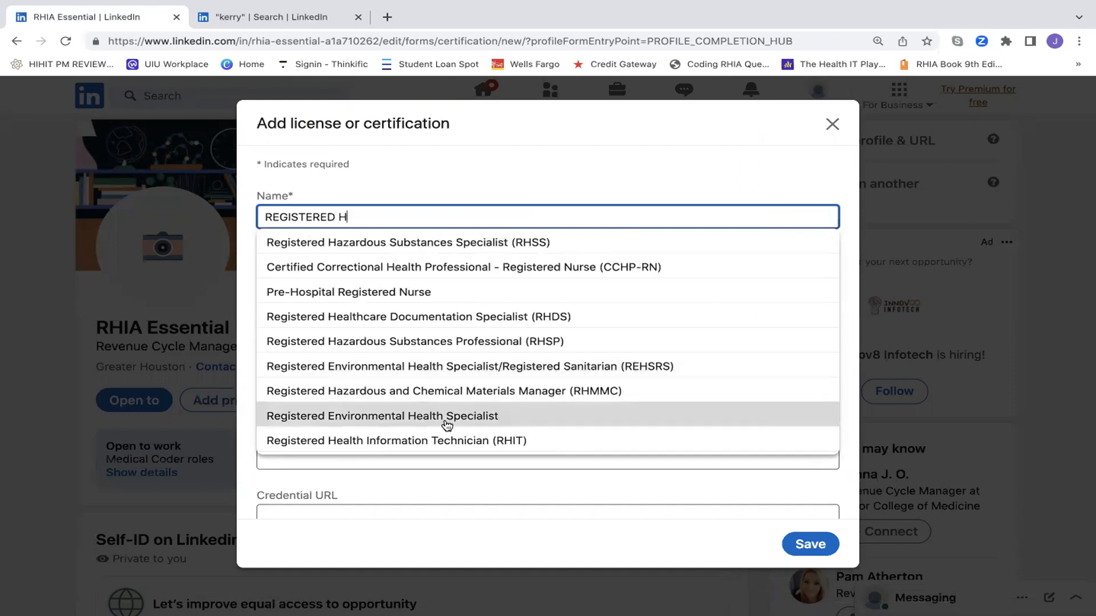
{"action": "left_click", "coordinate": [419, 443]}
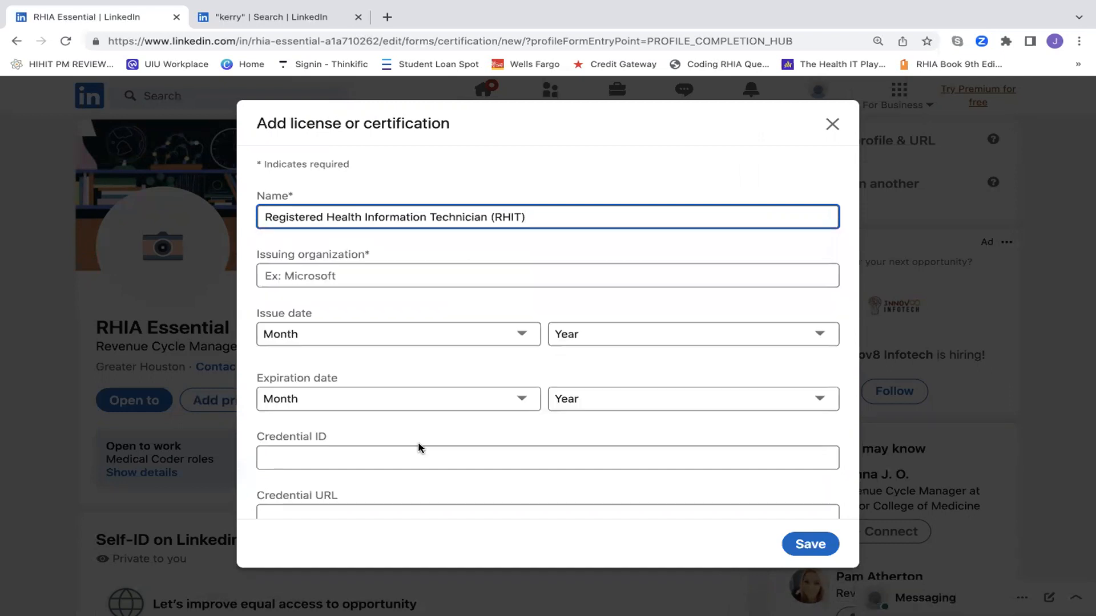
- Set AHIMA as the issuing organization of the RHIT certification, save it and dismiss the prompt to share the news
{"action": "left_click", "coordinate": [339, 277]}
{"action": "type", "text": "A"}
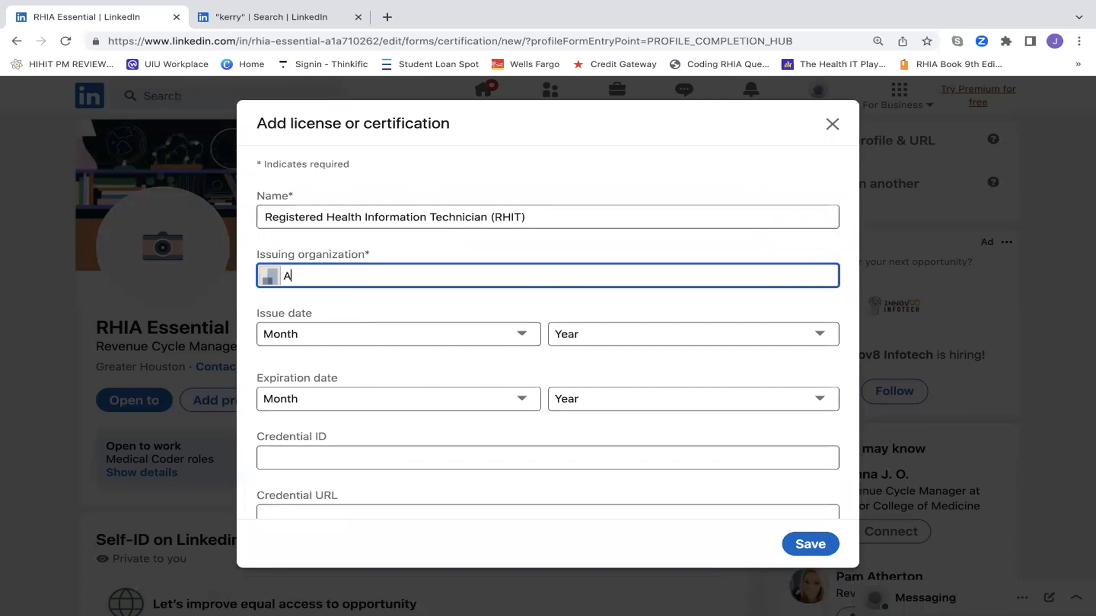
{"action": "type", "text": "HIMA"}
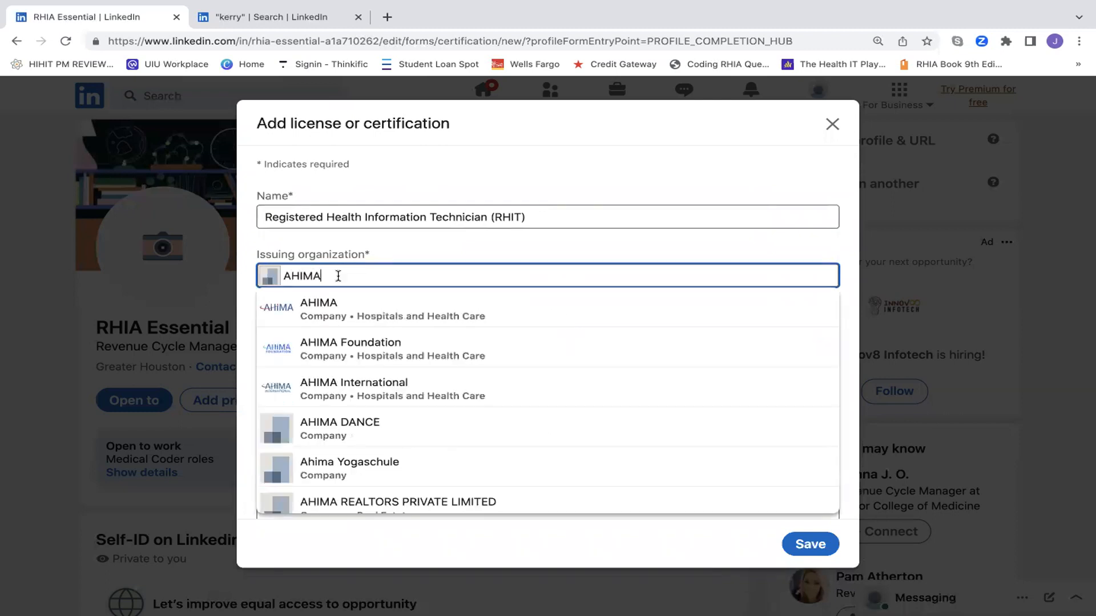
{"action": "left_click", "coordinate": [371, 314]}
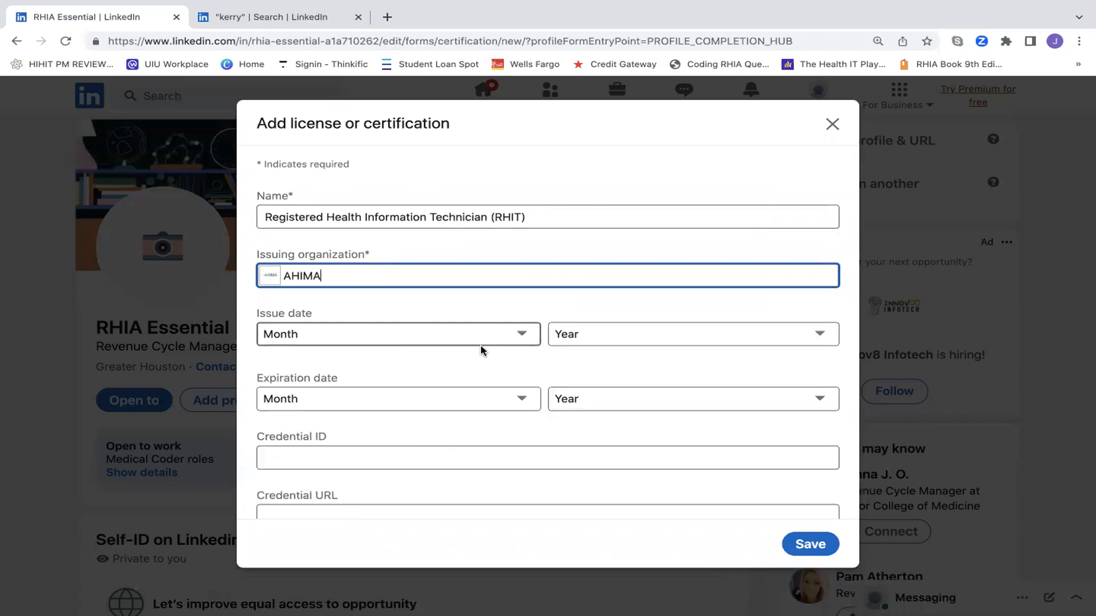
{"action": "scroll", "coordinate": [467, 373], "scroll_direction": "down", "scroll_amount": 2}
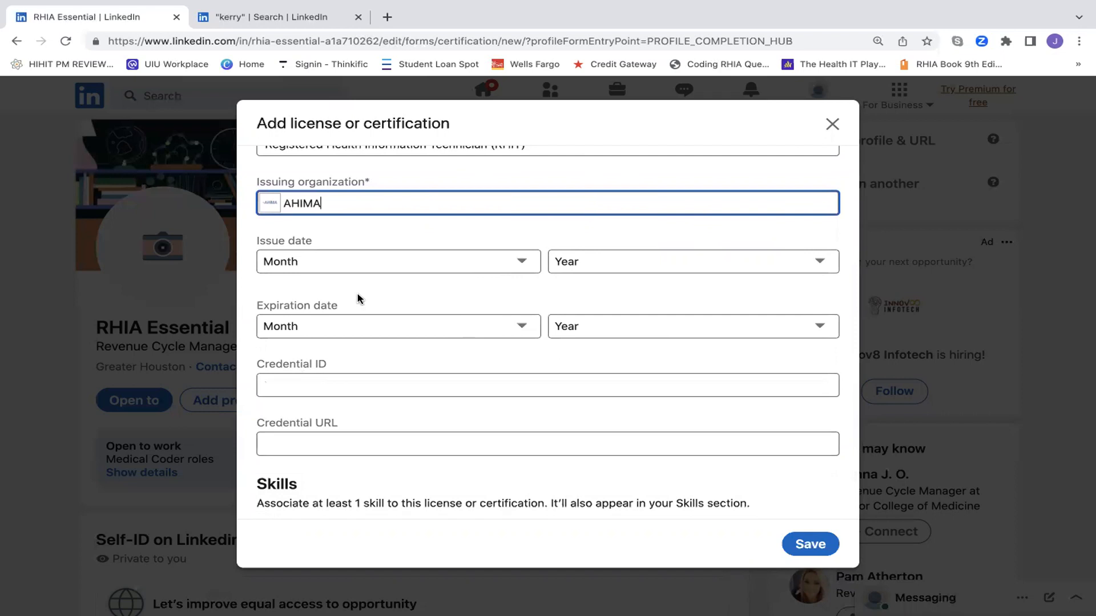
{"action": "scroll", "coordinate": [358, 303], "scroll_direction": "down", "scroll_amount": 1}
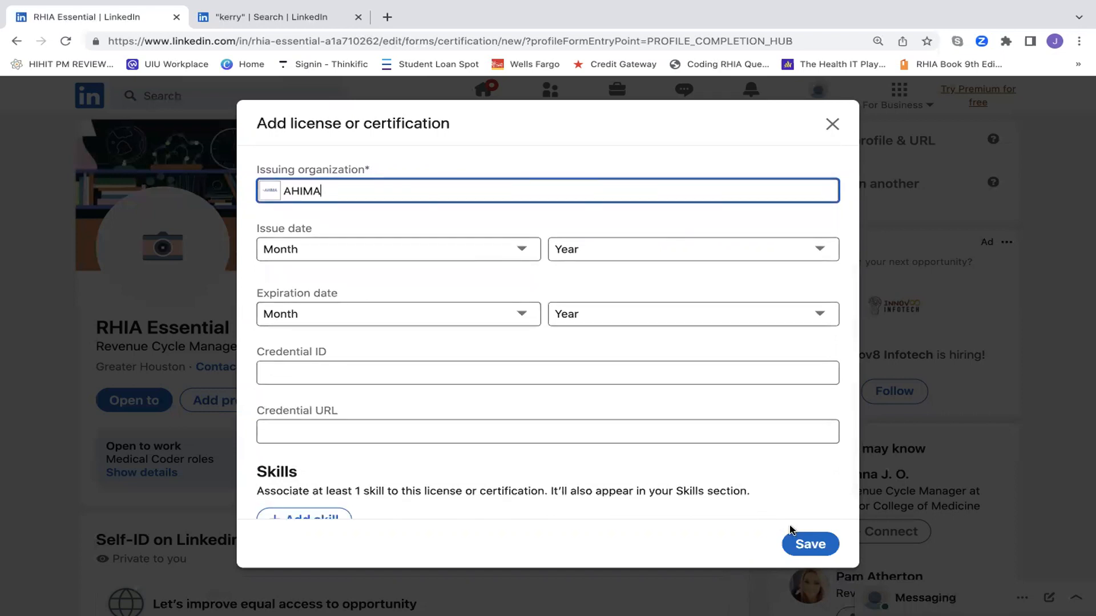
{"action": "left_click", "coordinate": [796, 542]}
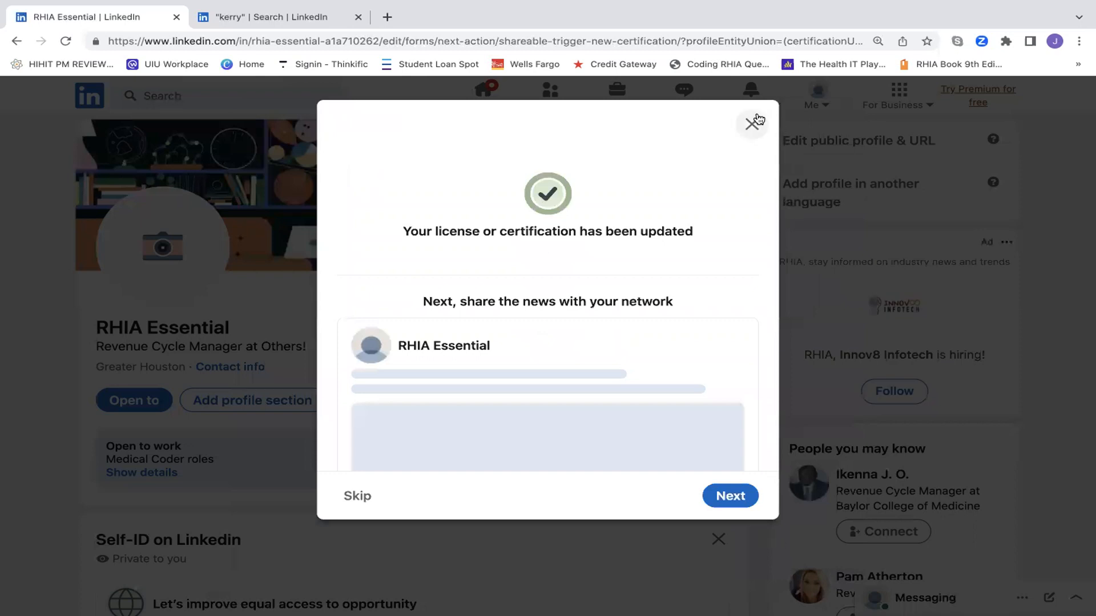
{"action": "left_click", "coordinate": [756, 121]}
- Review the Experience, Education and Licenses & certifications sections of the profile, and return to the profile header
{"action": "scroll", "coordinate": [443, 508], "scroll_direction": "down", "scroll_amount": 4}
{"action": "scroll", "coordinate": [442, 508], "scroll_direction": "down", "scroll_amount": 15}
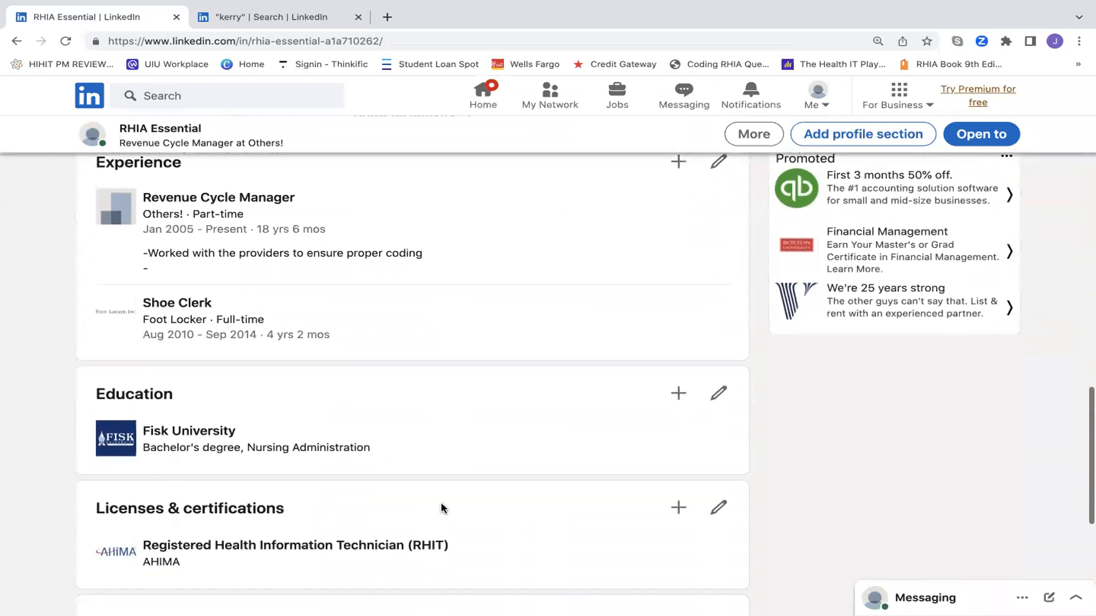
{"action": "scroll", "coordinate": [443, 509], "scroll_direction": "down", "scroll_amount": 2}
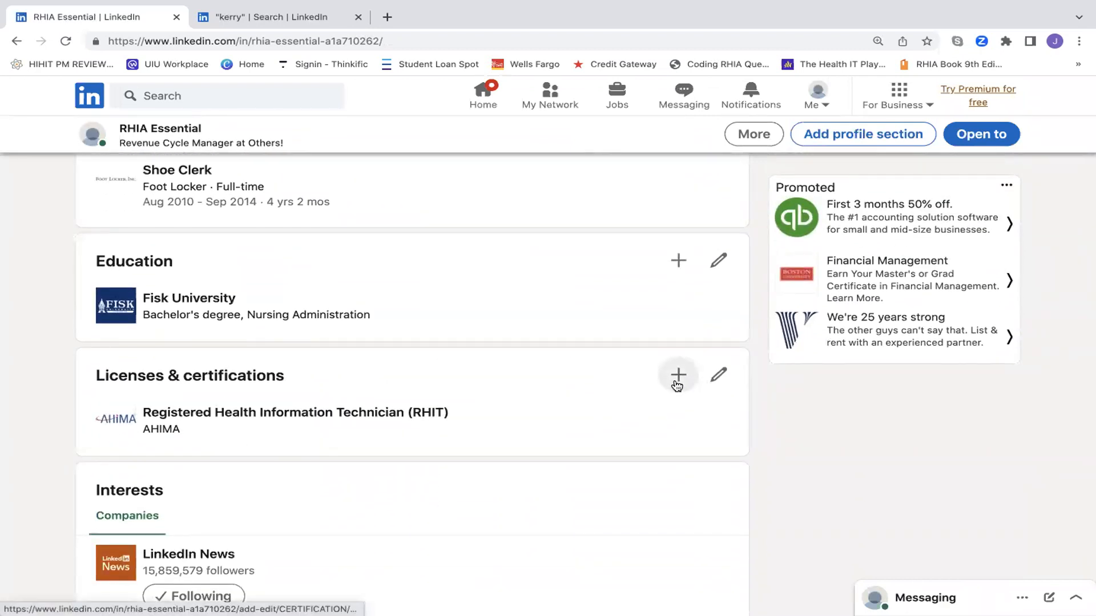
{"action": "scroll", "coordinate": [677, 386], "scroll_direction": "up", "scroll_amount": 2}
{"action": "scroll", "coordinate": [676, 388], "scroll_direction": "up", "scroll_amount": 5}
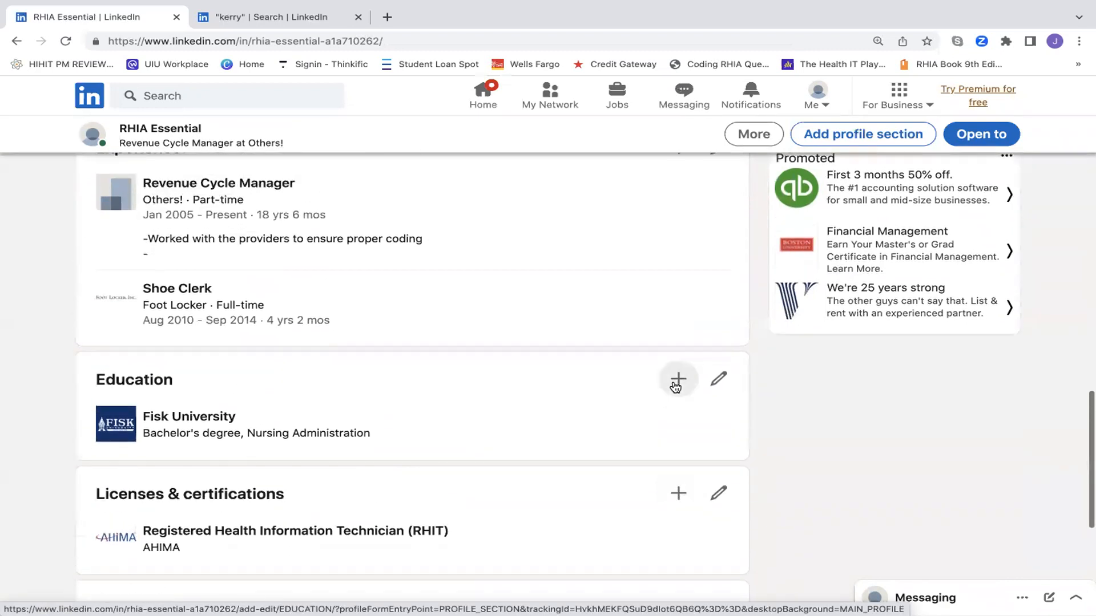
{"action": "scroll", "coordinate": [672, 409], "scroll_direction": "up", "scroll_amount": 10}
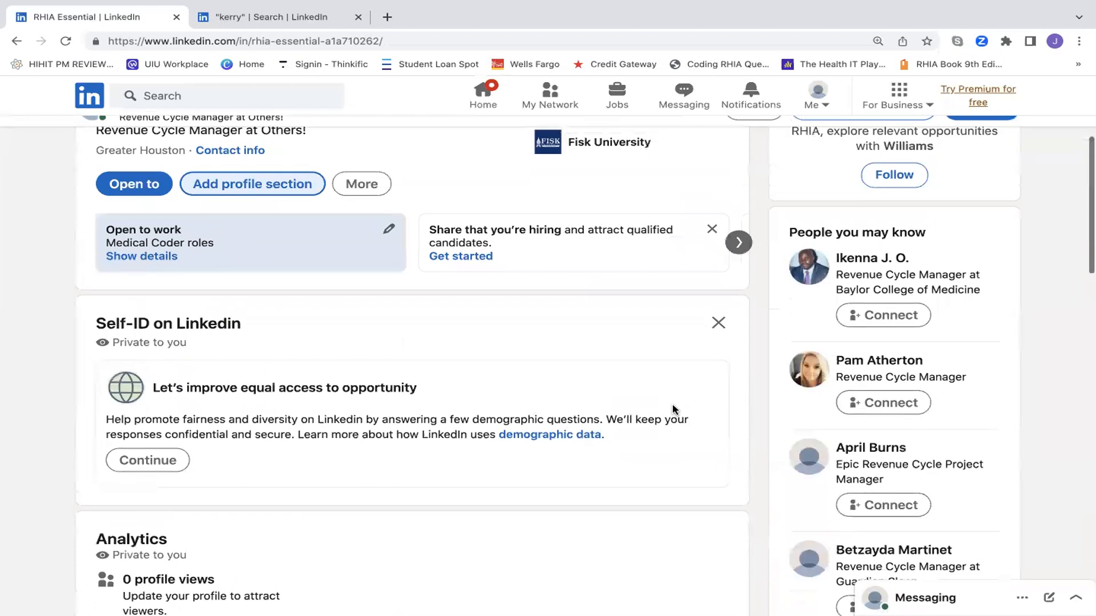
{"action": "scroll", "coordinate": [674, 408], "scroll_direction": "up", "scroll_amount": 4}
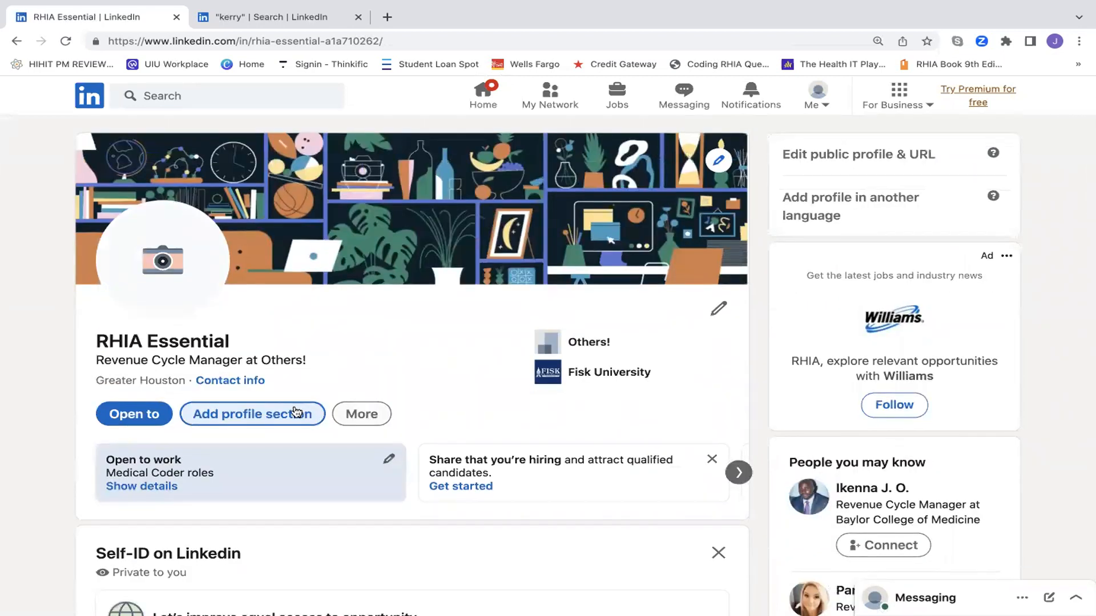
- Open a recommendation request from the recommended profile sections, try entering a person's name, and discard the request
{"action": "left_click", "coordinate": [290, 413]}
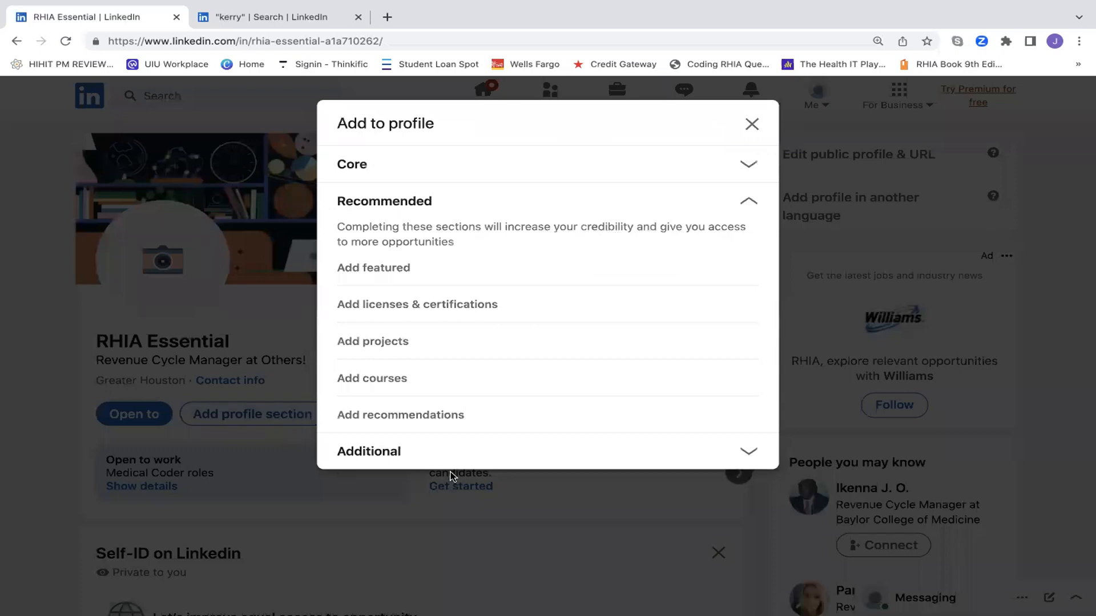
{"action": "left_click", "coordinate": [430, 419]}
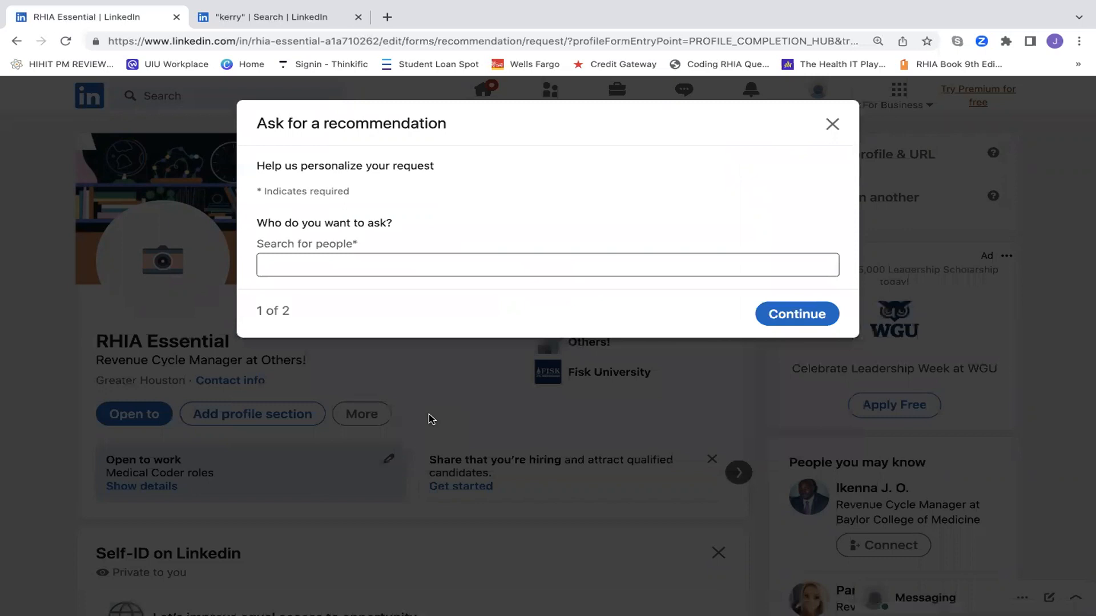
{"action": "left_click", "coordinate": [398, 265]}
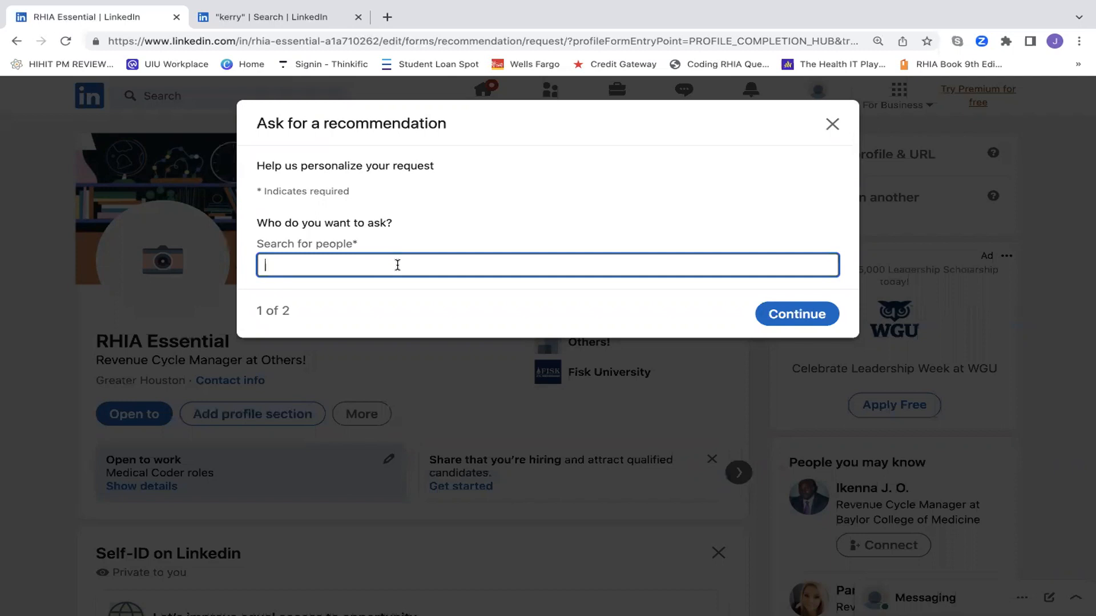
{"action": "type", "text": "JULIET"}
{"action": "key", "text": "BackSpace"}
{"action": "key", "text": "BackSpace"}
{"action": "key", "text": "BackSpace"}
{"action": "key", "text": "BackSpace"}
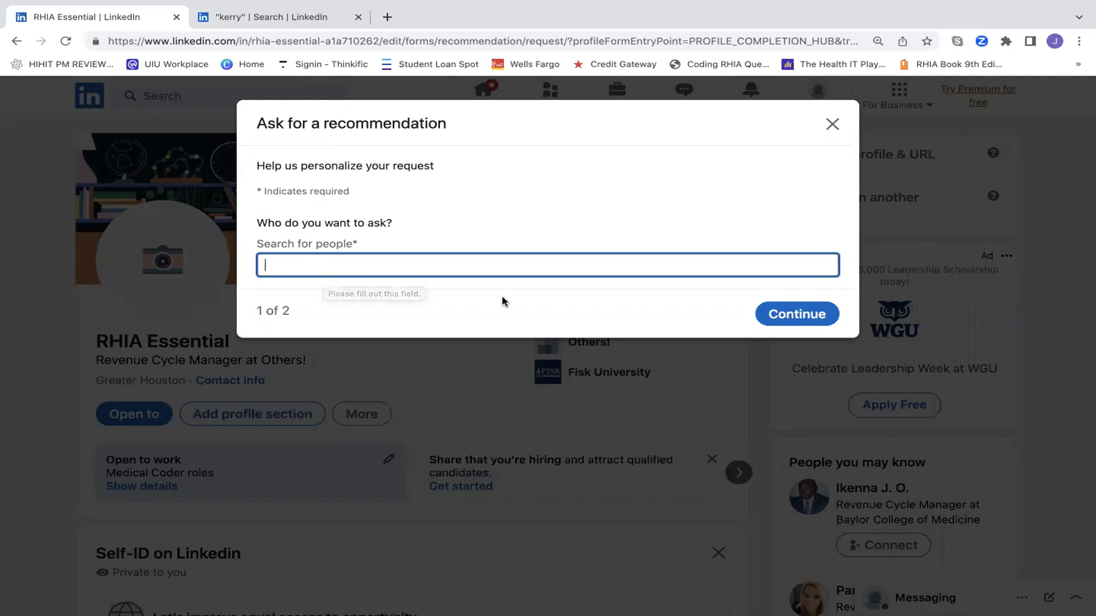
{"action": "left_click", "coordinate": [833, 130]}
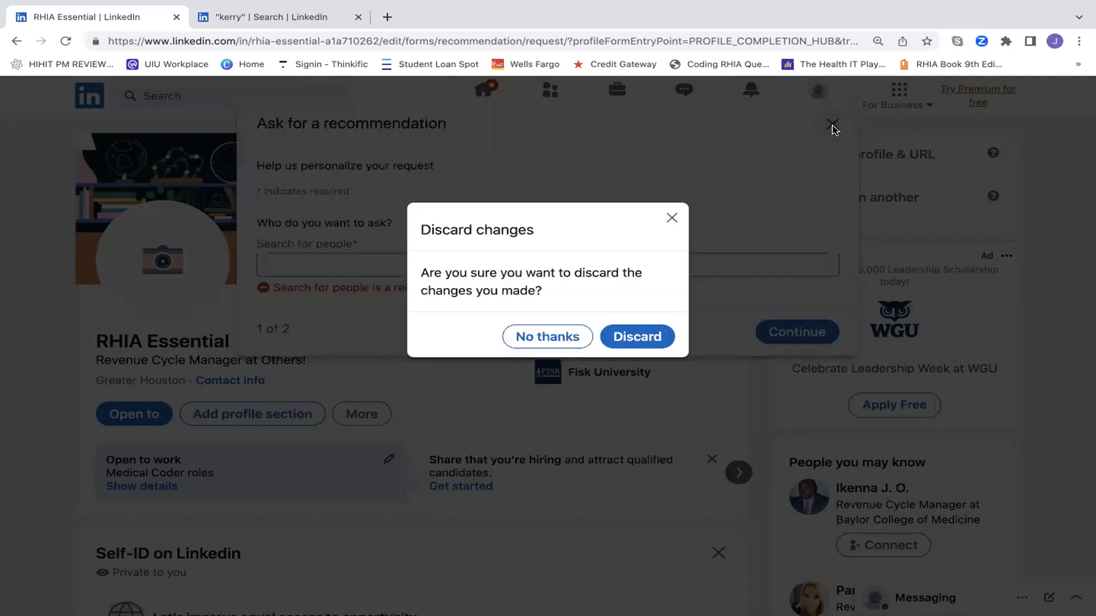
{"action": "left_click", "coordinate": [625, 340]}
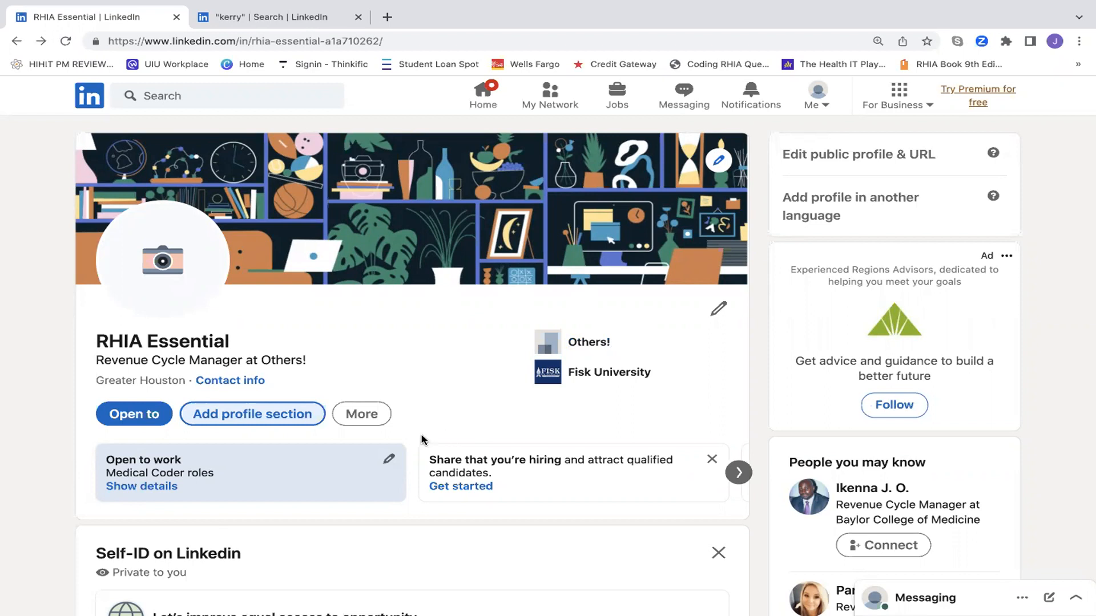
- Look through the additional profile sections and start a new organization entry
{"action": "scroll", "coordinate": [406, 504], "scroll_direction": "down", "scroll_amount": 4}
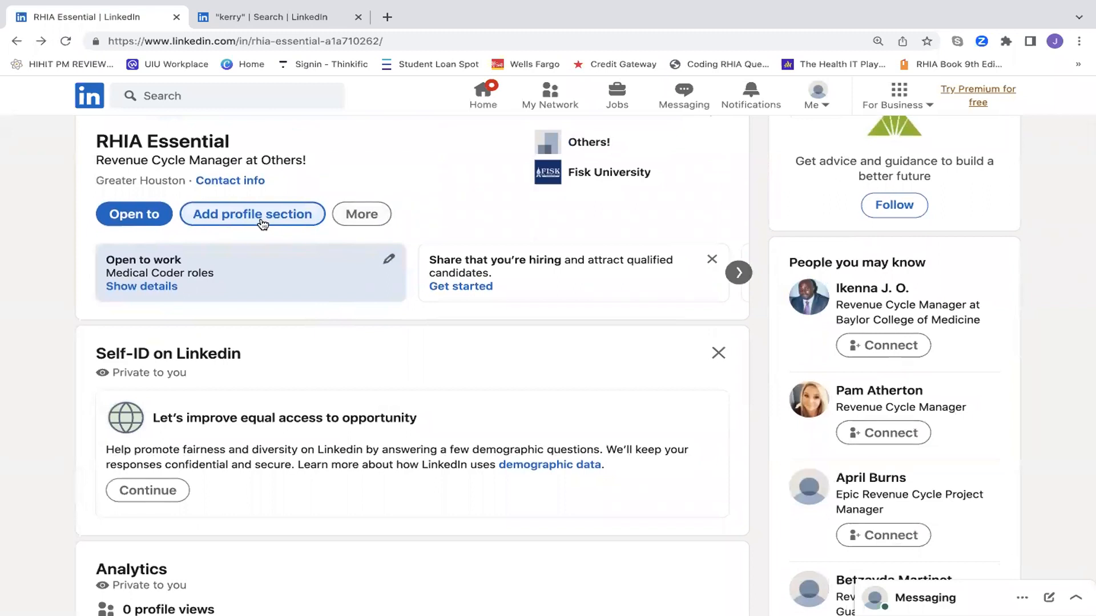
{"action": "left_click", "coordinate": [268, 221]}
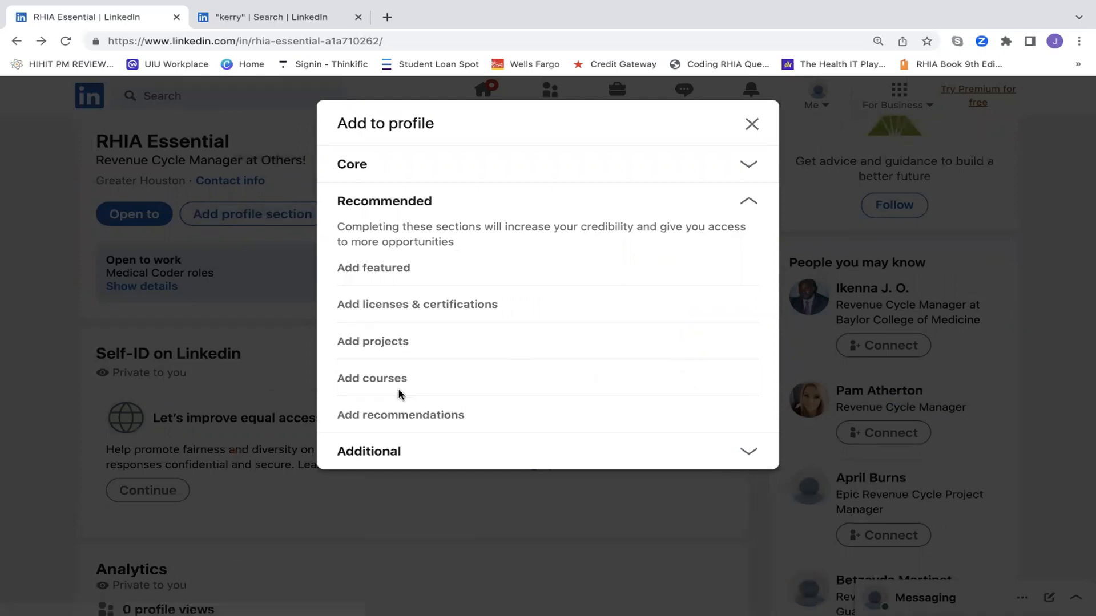
{"action": "left_click", "coordinate": [746, 455]}
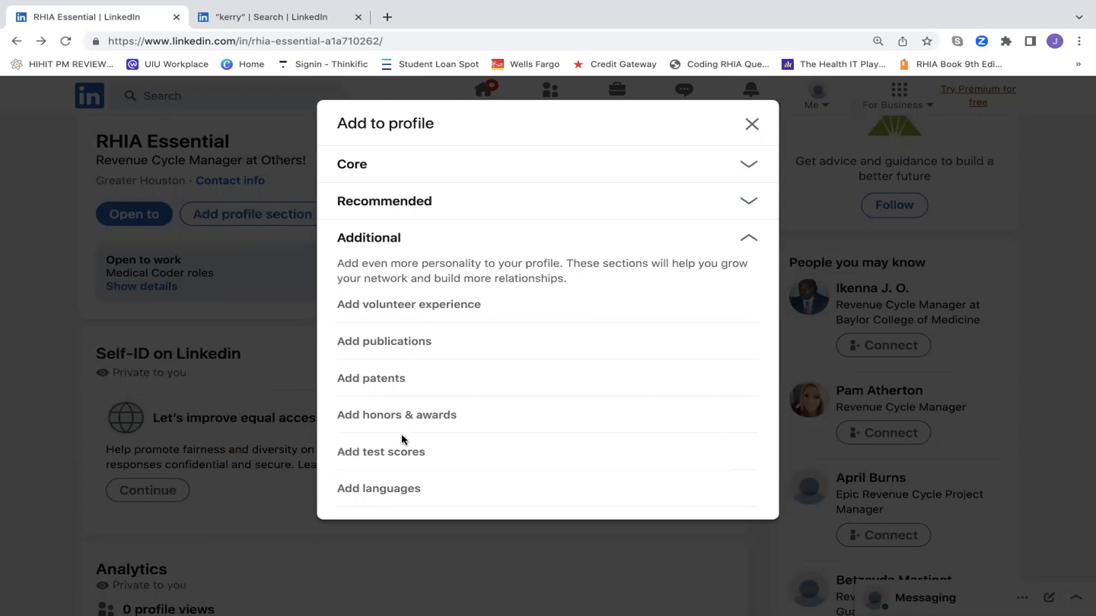
{"action": "scroll", "coordinate": [403, 460], "scroll_direction": "down", "scroll_amount": 2}
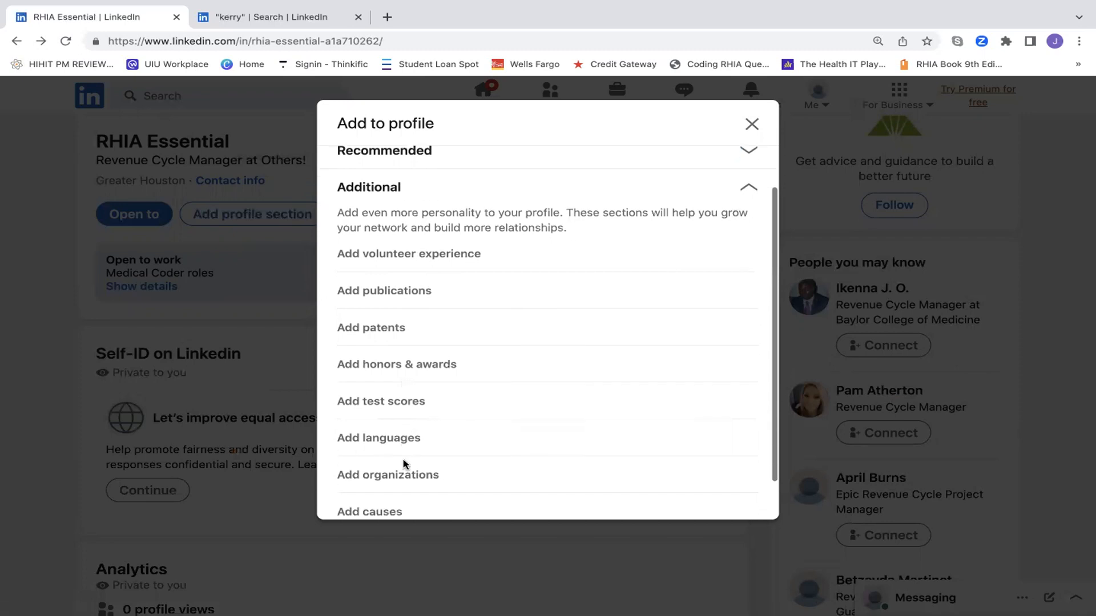
{"action": "scroll", "coordinate": [412, 425], "scroll_direction": "down", "scroll_amount": 1}
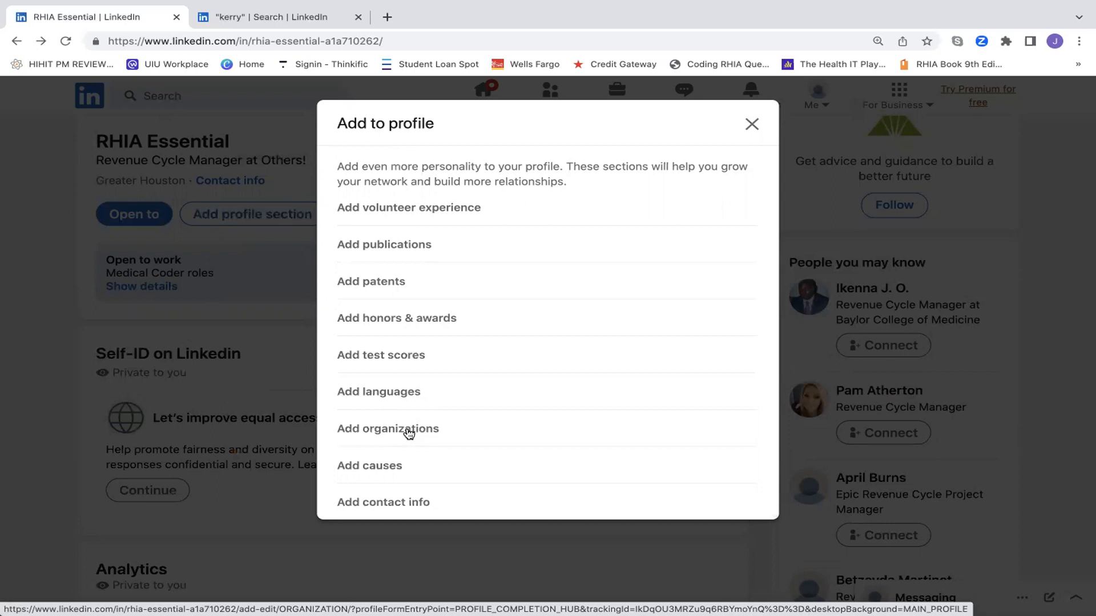
{"action": "left_click", "coordinate": [409, 434]}
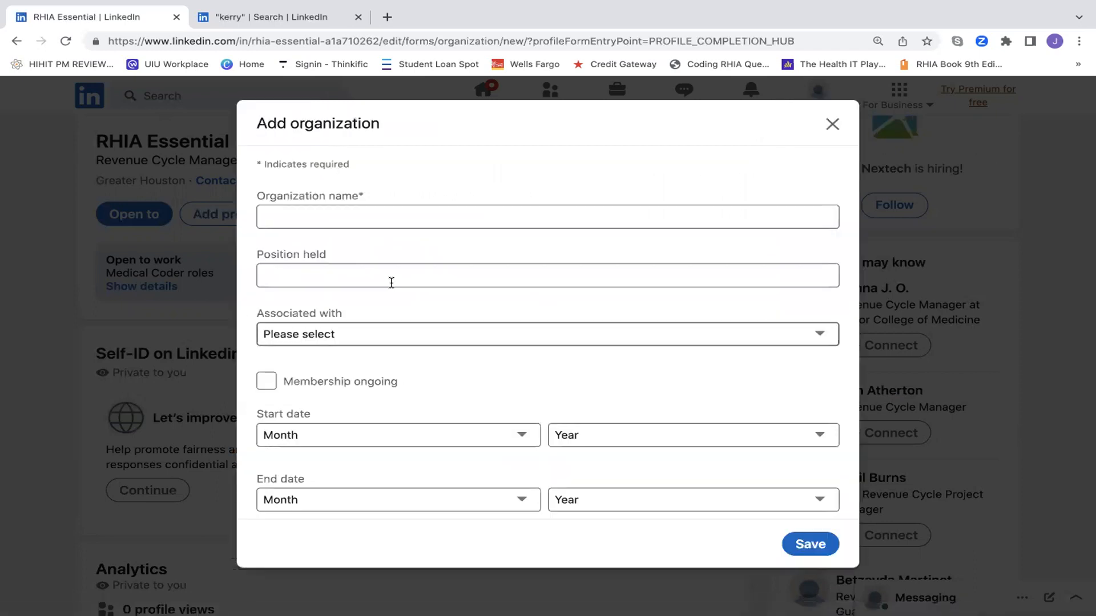
- Name the organization AHIMA, leave the position, association, dates and description blank, and save the entry
{"action": "left_click", "coordinate": [394, 211]}
{"action": "type", "text": "AHIMN"}
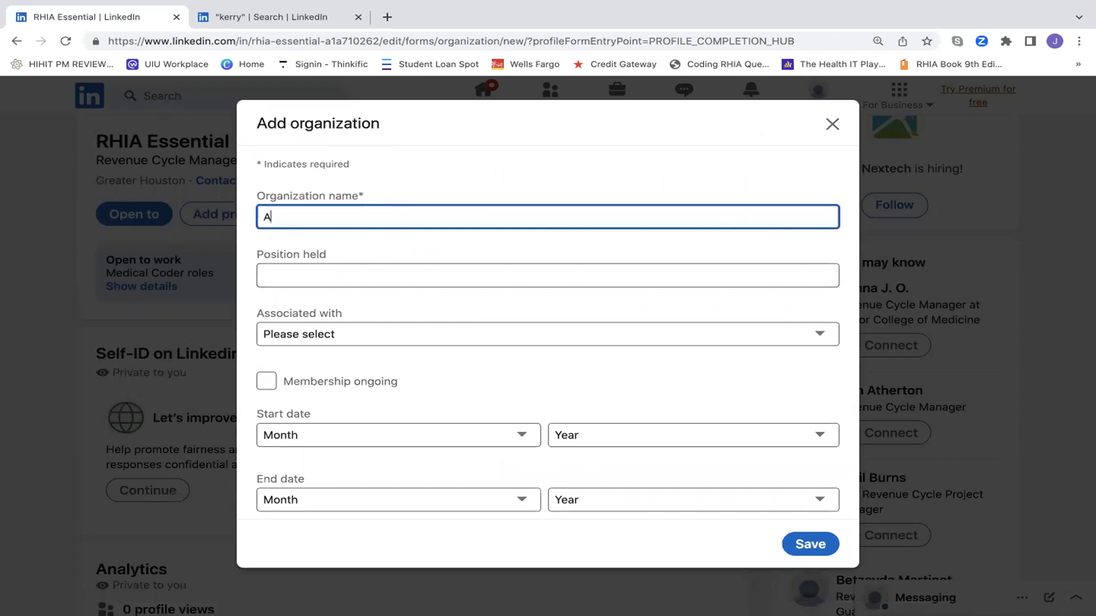
{"action": "key", "text": "BackSpace"}
{"action": "type", "text": "A"}
{"action": "left_click", "coordinate": [370, 282]}
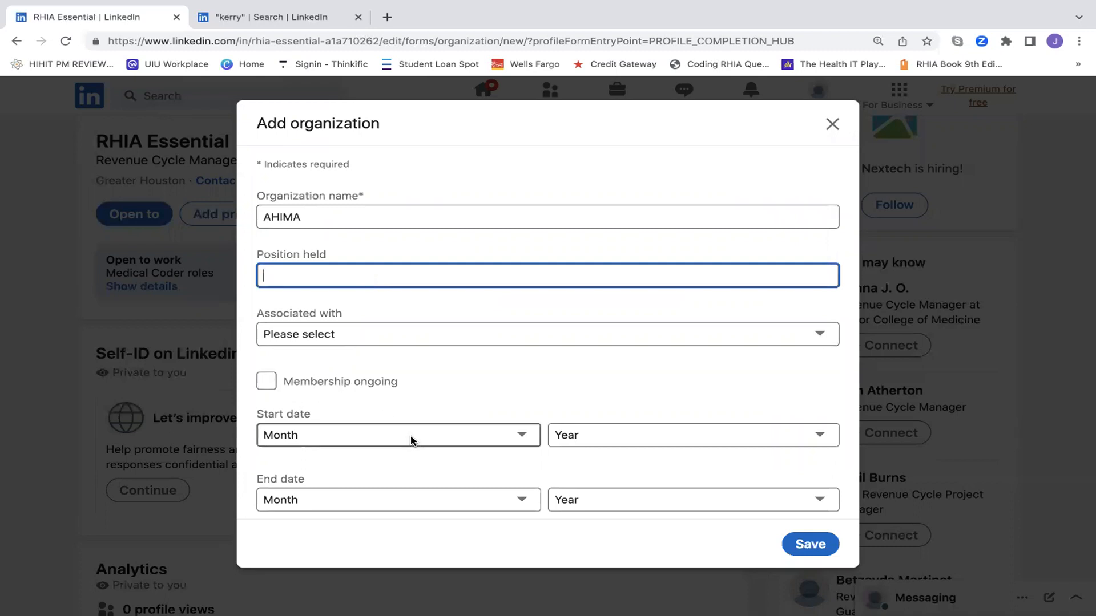
{"action": "scroll", "coordinate": [412, 441], "scroll_direction": "down", "scroll_amount": 1}
{"action": "scroll", "coordinate": [412, 441], "scroll_direction": "down", "scroll_amount": 2}
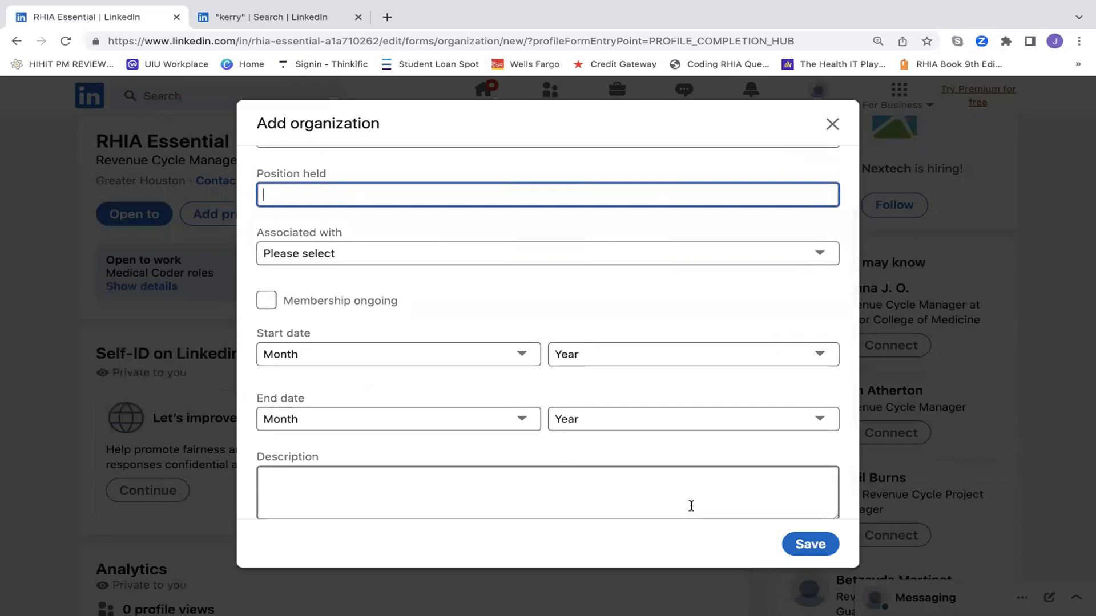
{"action": "left_click", "coordinate": [813, 546]}
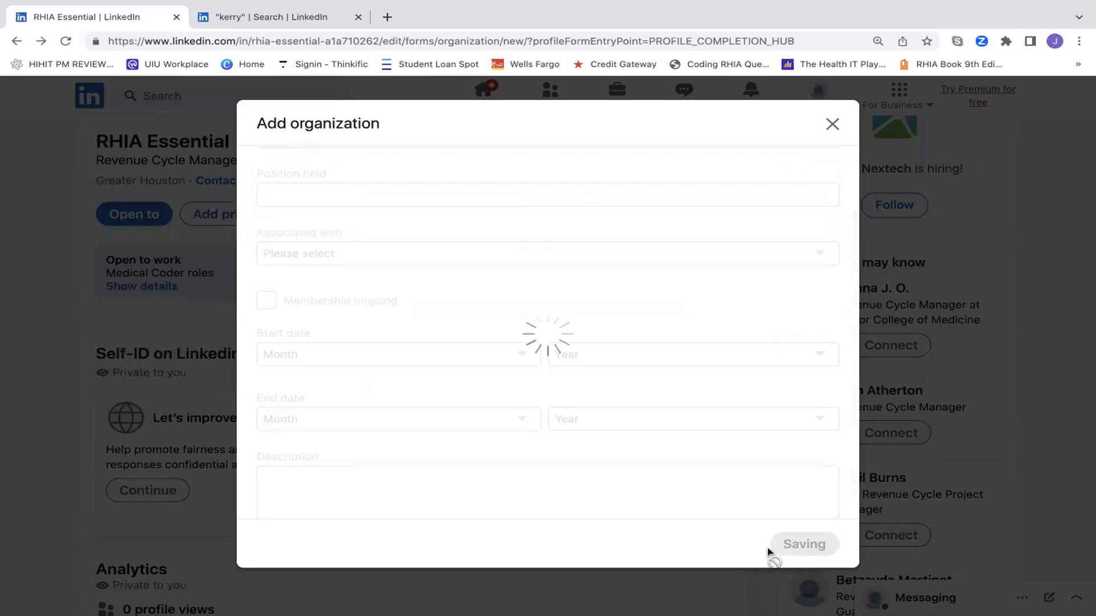
{"action": "left_click", "coordinate": [315, 569]}
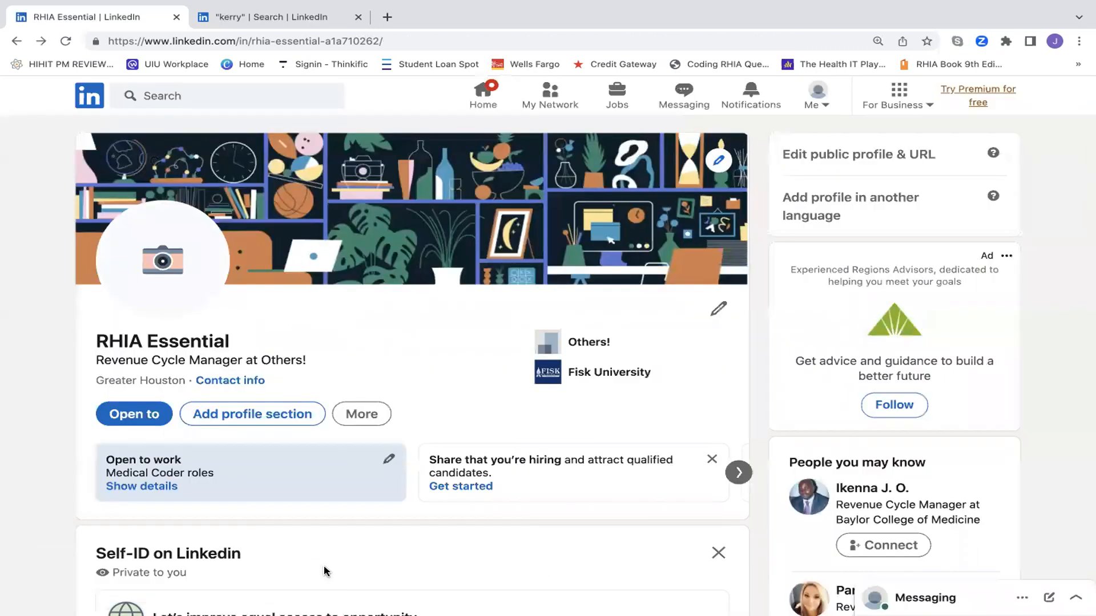
- Review the whole profile from the header to the Organizations and Interests sections, and return to the header
{"action": "scroll", "coordinate": [354, 546], "scroll_direction": "down", "scroll_amount": 2}
{"action": "scroll", "coordinate": [354, 546], "scroll_direction": "down", "scroll_amount": 12}
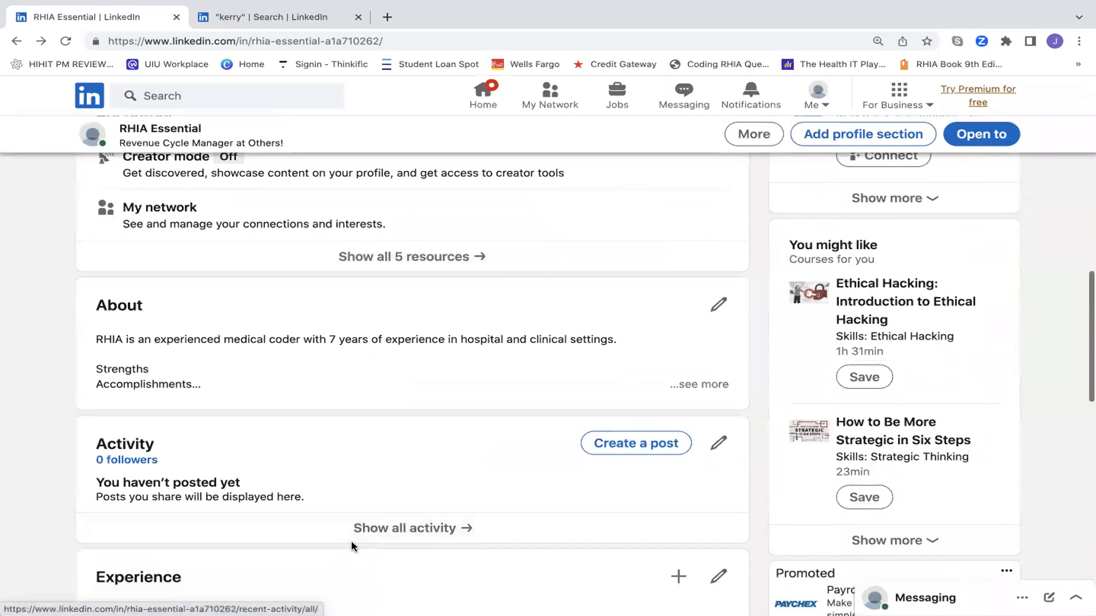
{"action": "scroll", "coordinate": [354, 546], "scroll_direction": "down", "scroll_amount": 10}
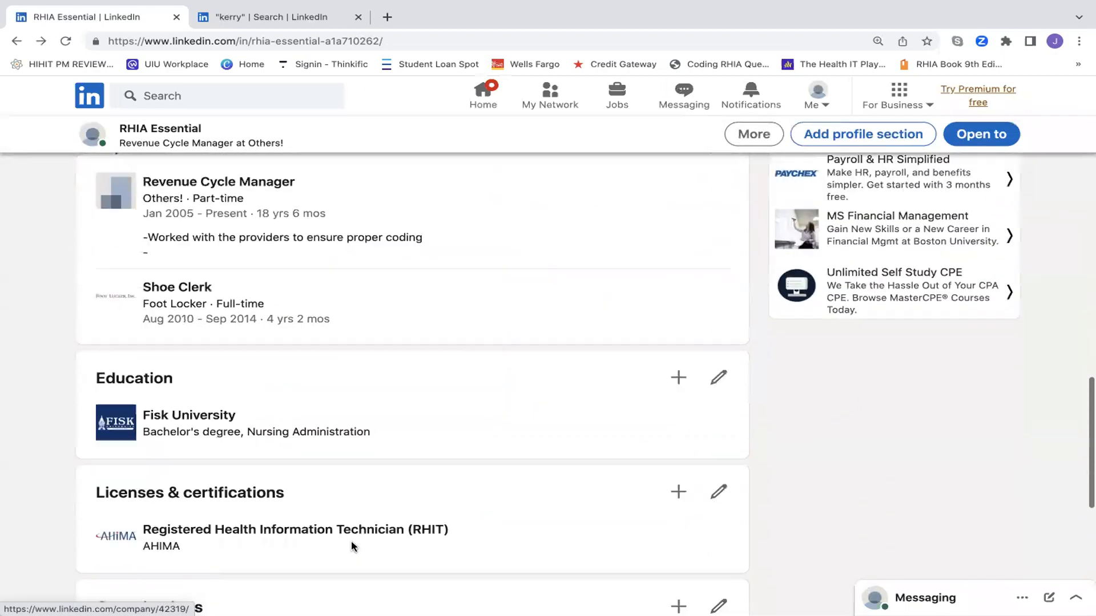
{"action": "scroll", "coordinate": [354, 546], "scroll_direction": "down", "scroll_amount": 2}
{"action": "scroll", "coordinate": [354, 546], "scroll_direction": "up", "scroll_amount": 6}
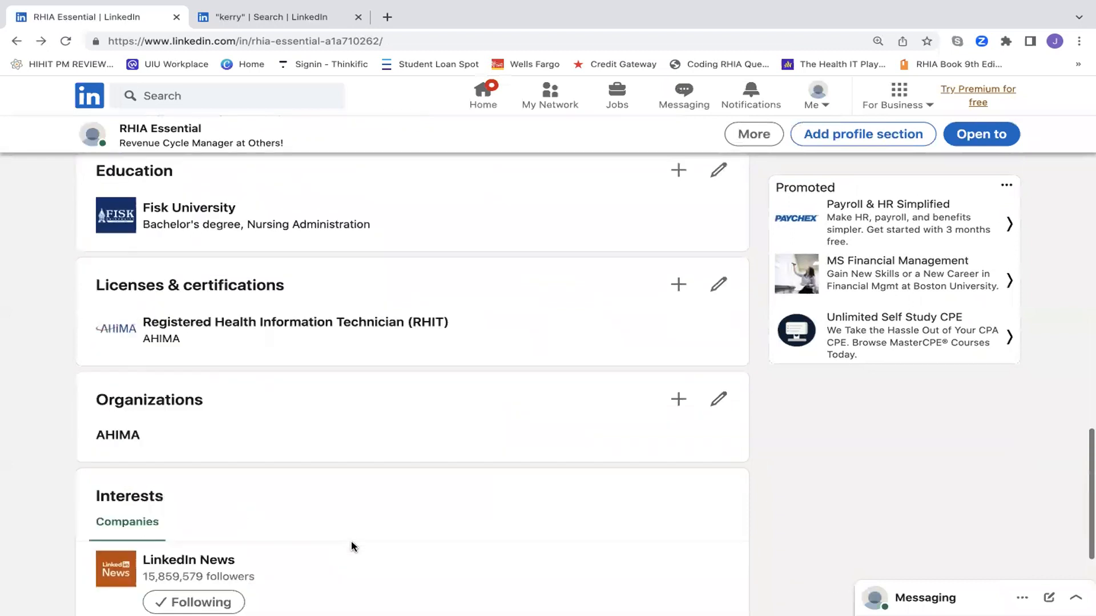
{"action": "scroll", "coordinate": [354, 546], "scroll_direction": "up", "scroll_amount": 10}
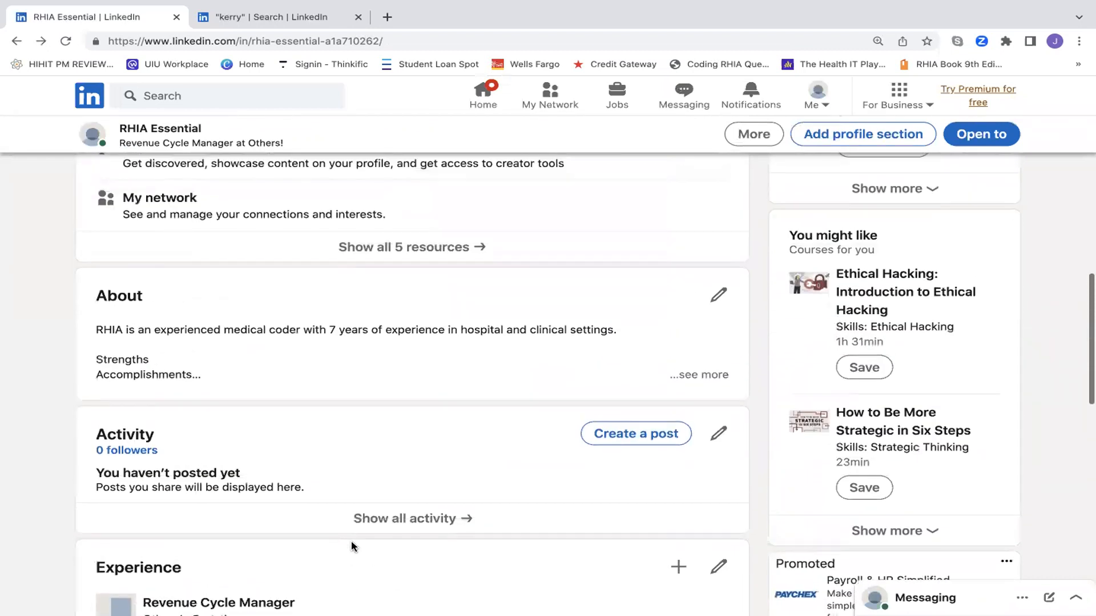
{"action": "scroll", "coordinate": [353, 547], "scroll_direction": "up", "scroll_amount": 8}
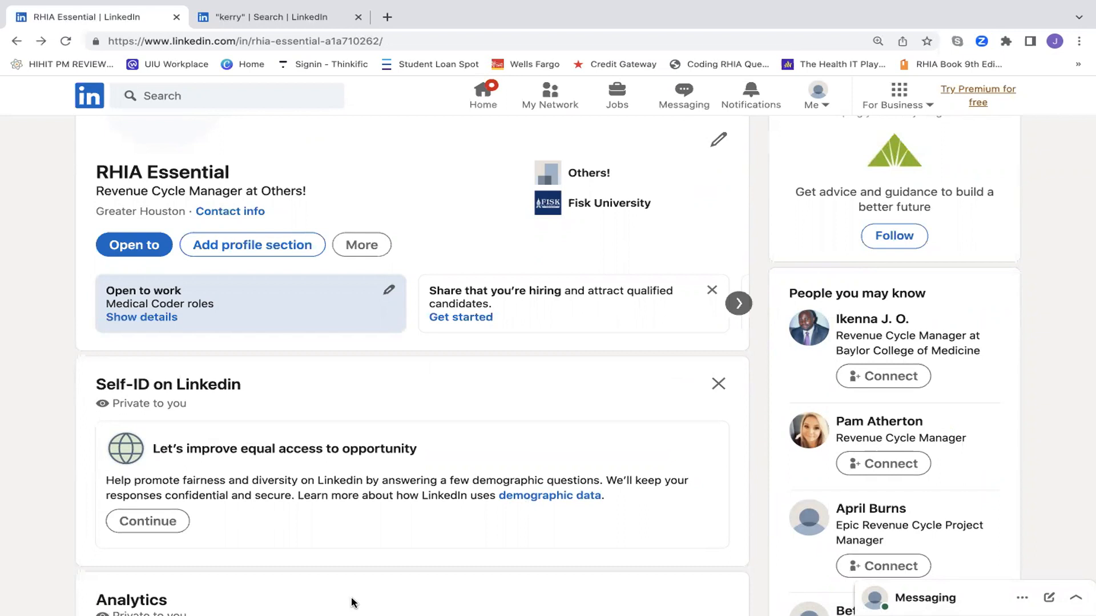
{"action": "scroll", "coordinate": [351, 602], "scroll_direction": "up", "scroll_amount": 3}
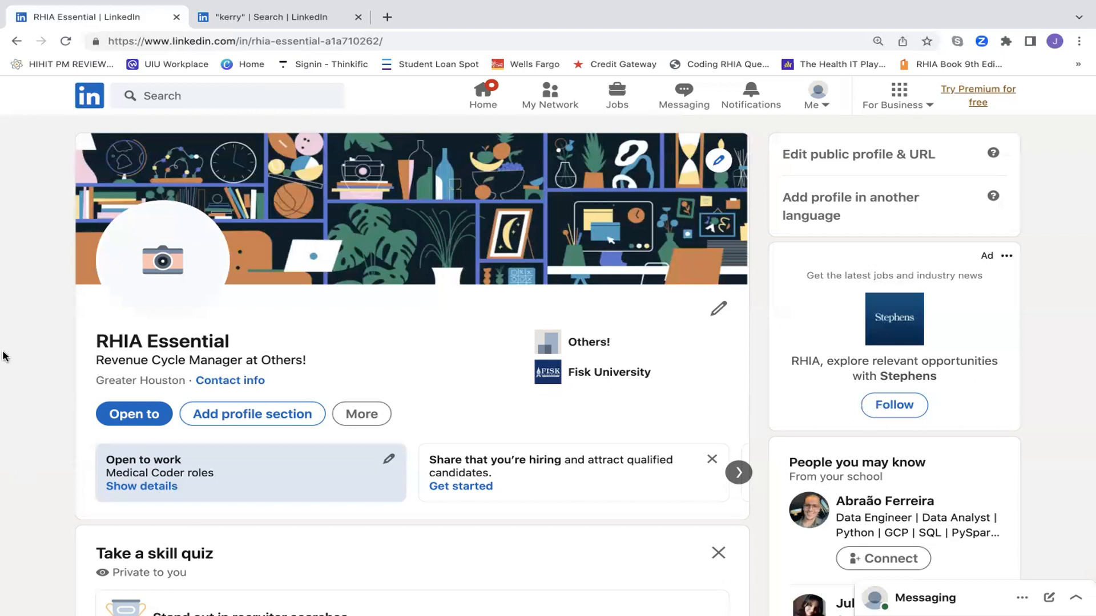
- Select the web address of the profile page
{"action": "left_click", "coordinate": [234, 40]}
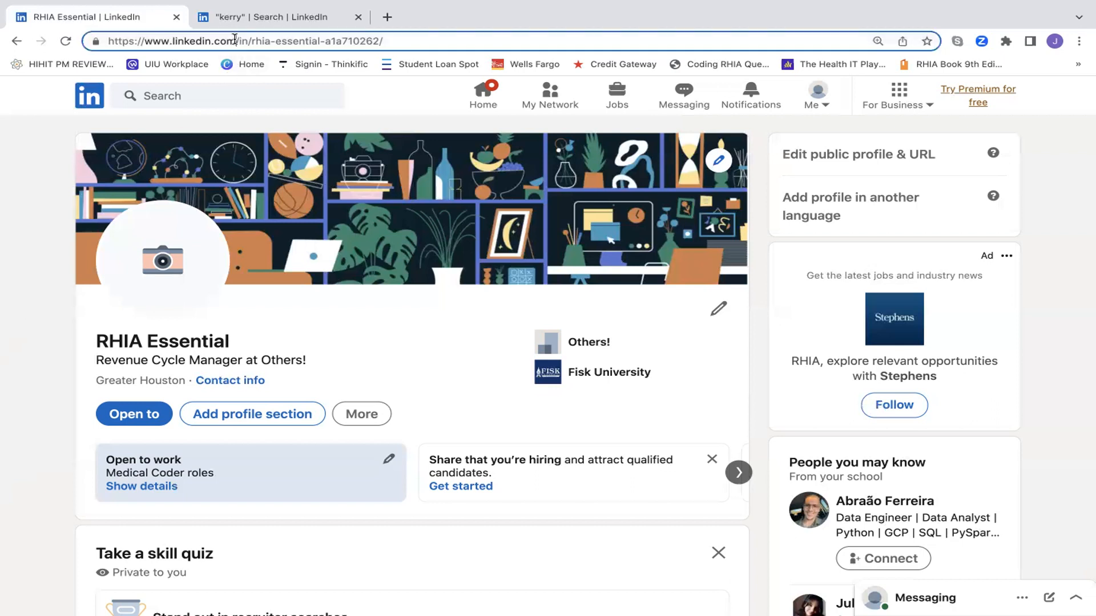